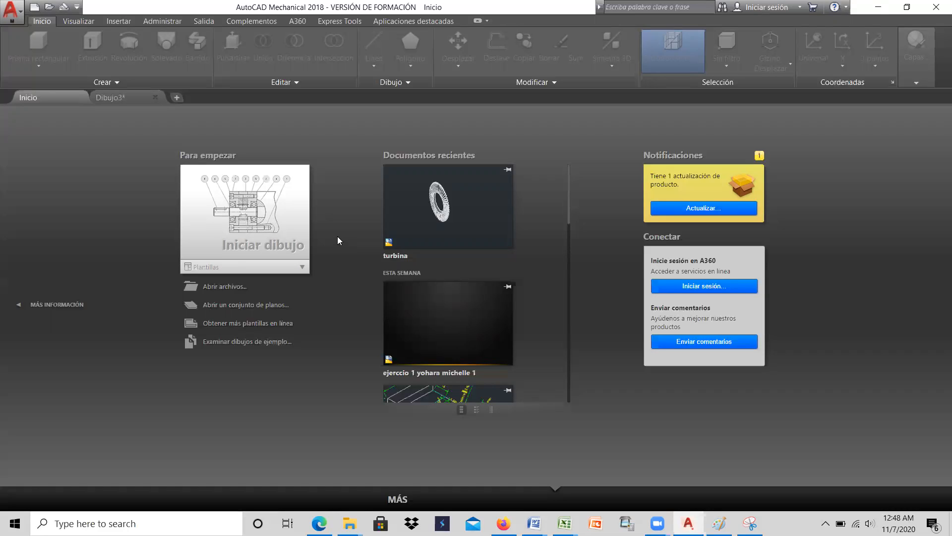
Start a new drawing and shrink its window to sit beside the Word reference document
click(250, 234)
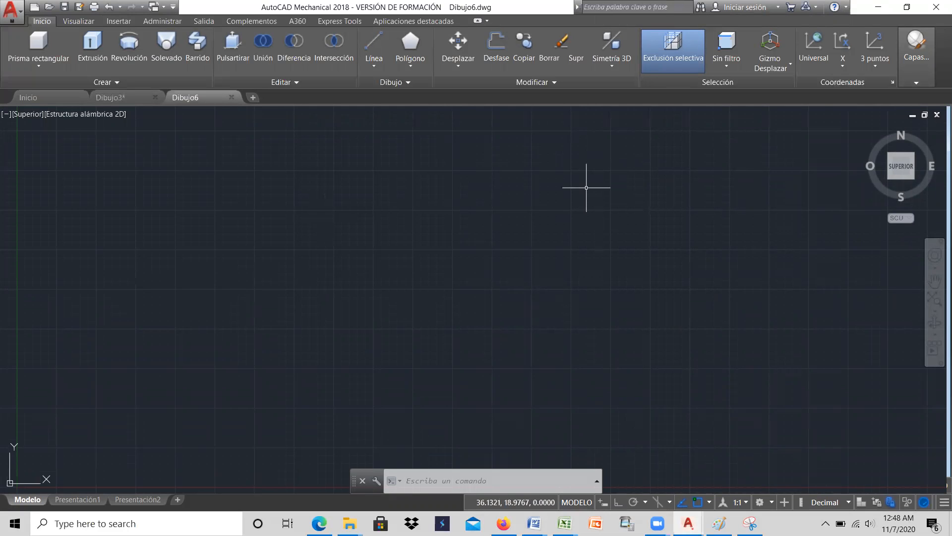
click(918, 7)
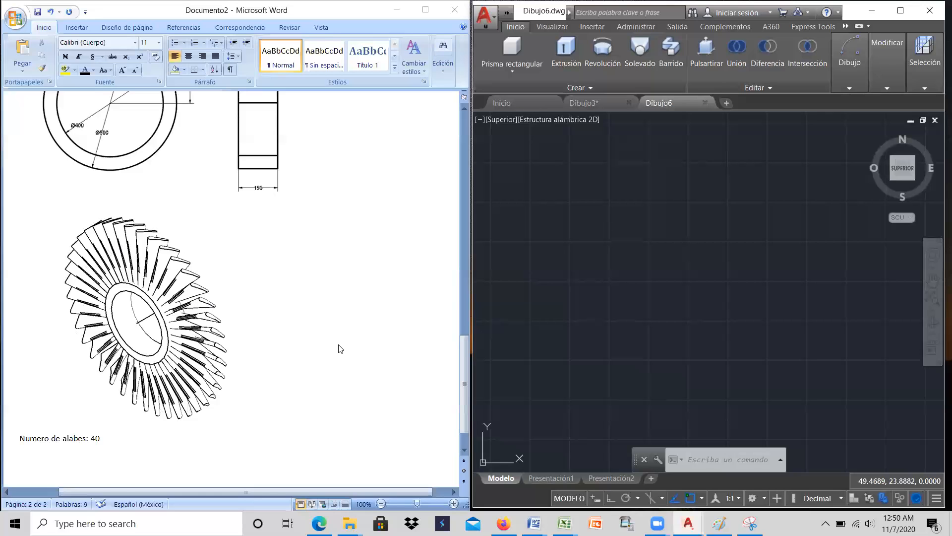
Examine the reference document's turbine, hub and blade drawings, including the dimensions of the blade profile
scroll(340, 348, up, 5)
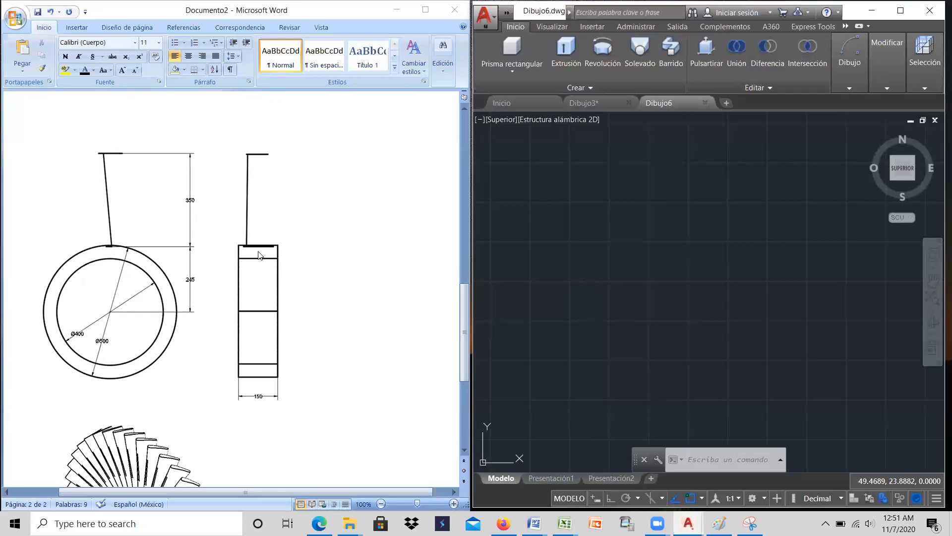
scroll(261, 254, up, 10)
scroll(261, 255, up, 7)
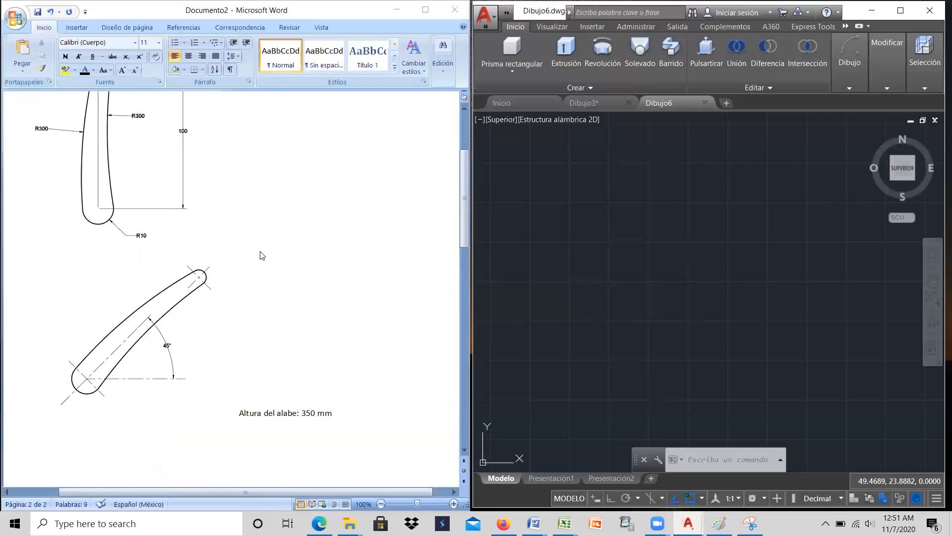
scroll(261, 255, up, 5)
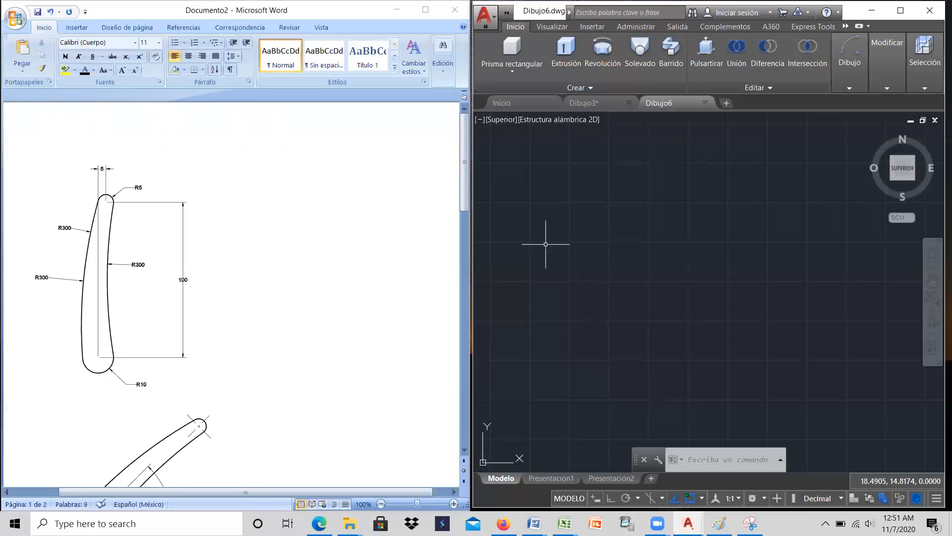
scroll(238, 305, down, 3)
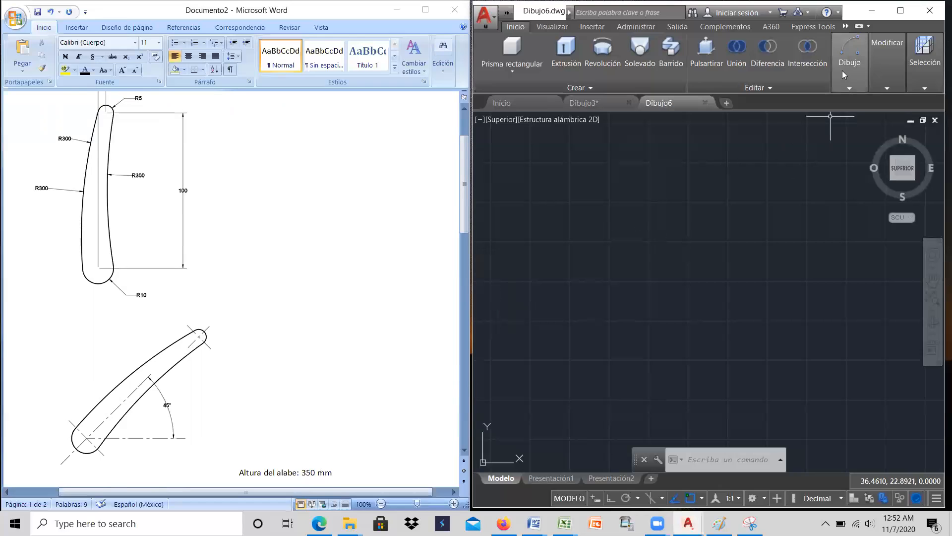
Draw a circle of radius 10 by centre and radius near the origin for the blade's thick end
mouse_move(846, 62)
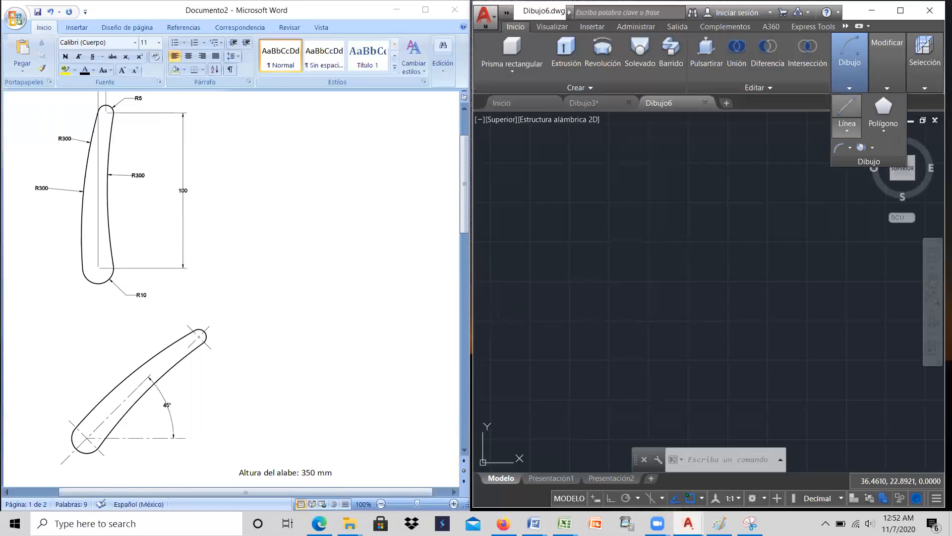
click(872, 149)
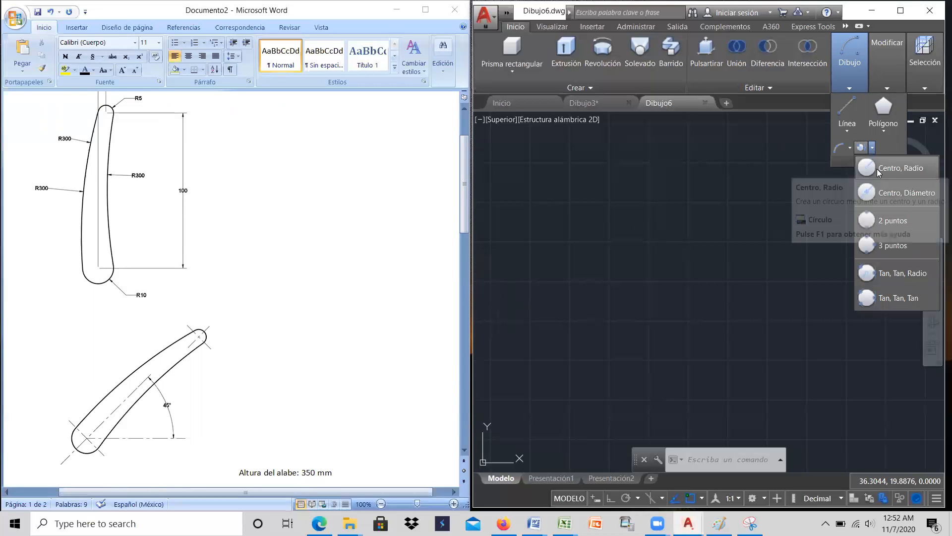
click(877, 170)
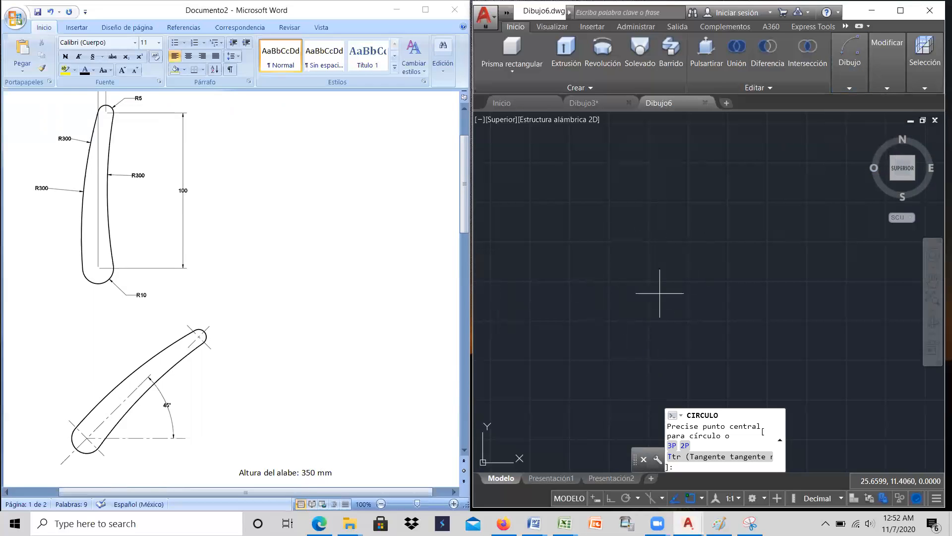
click(638, 294)
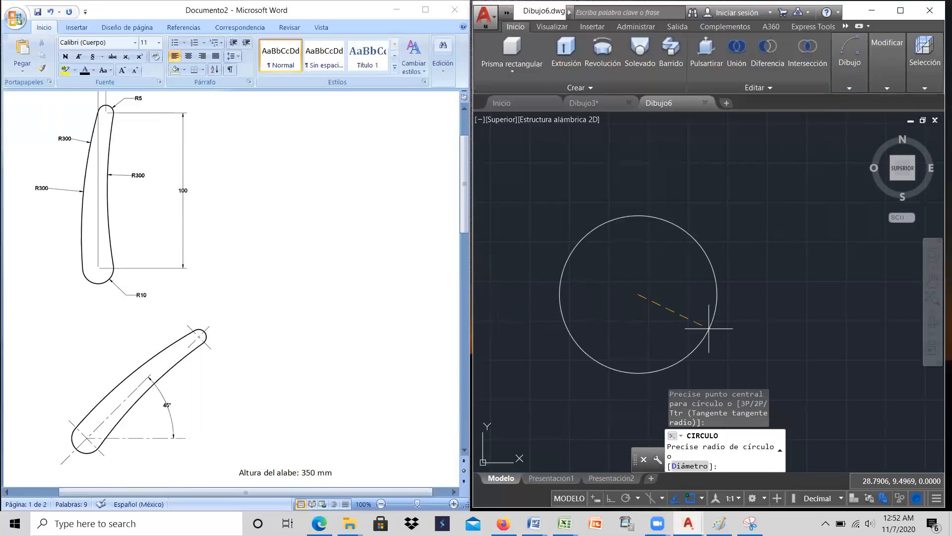
text(10)
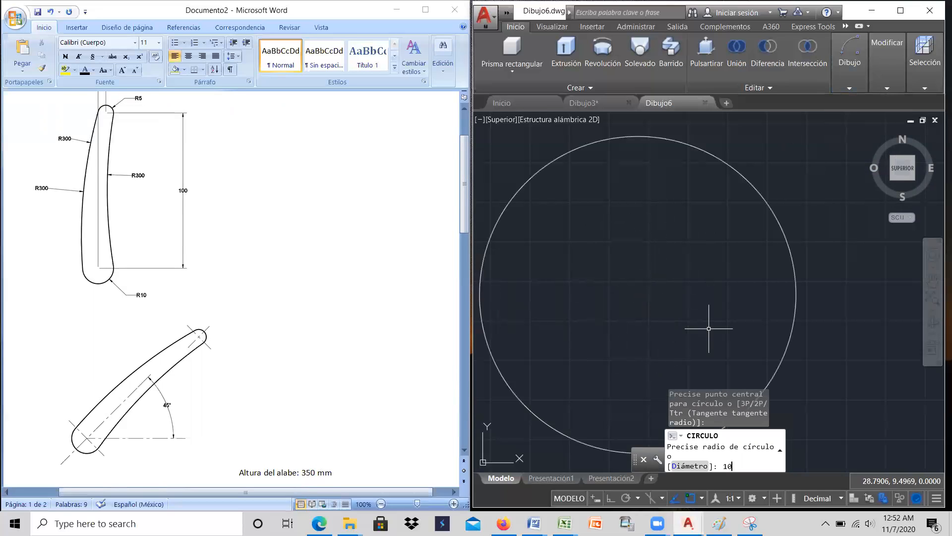
key(Return)
scroll(709, 328, down, 5)
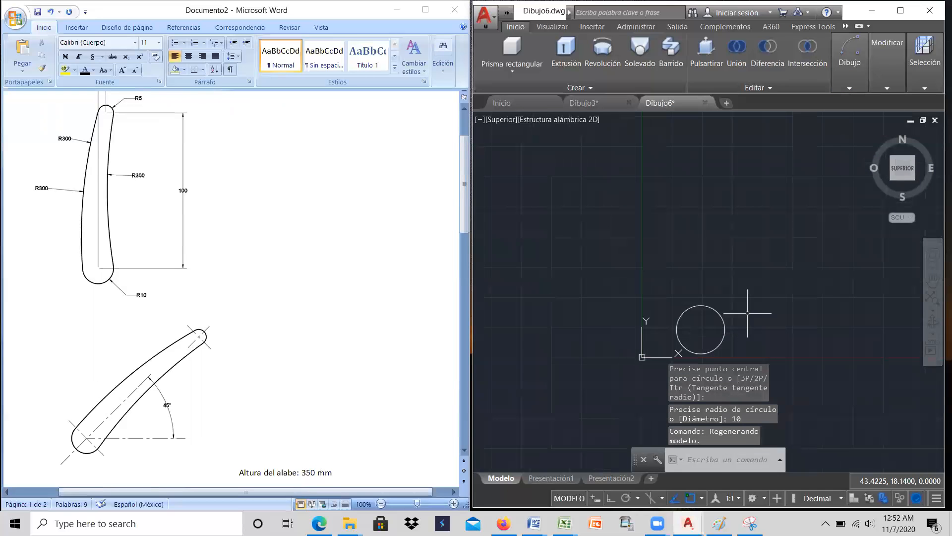
Draw a vertical line 100 long upward from the circle's centre with ortho mode on
click(860, 85)
click(845, 110)
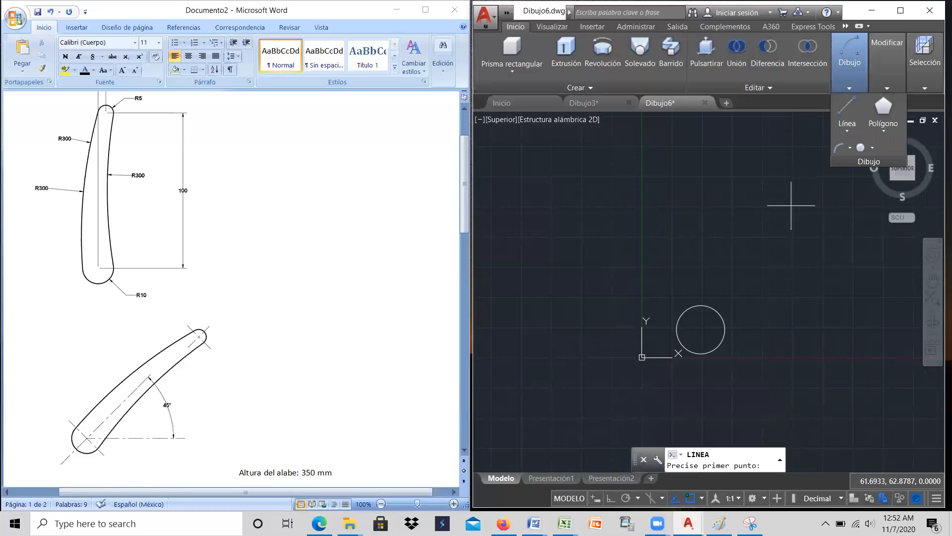
click(700, 305)
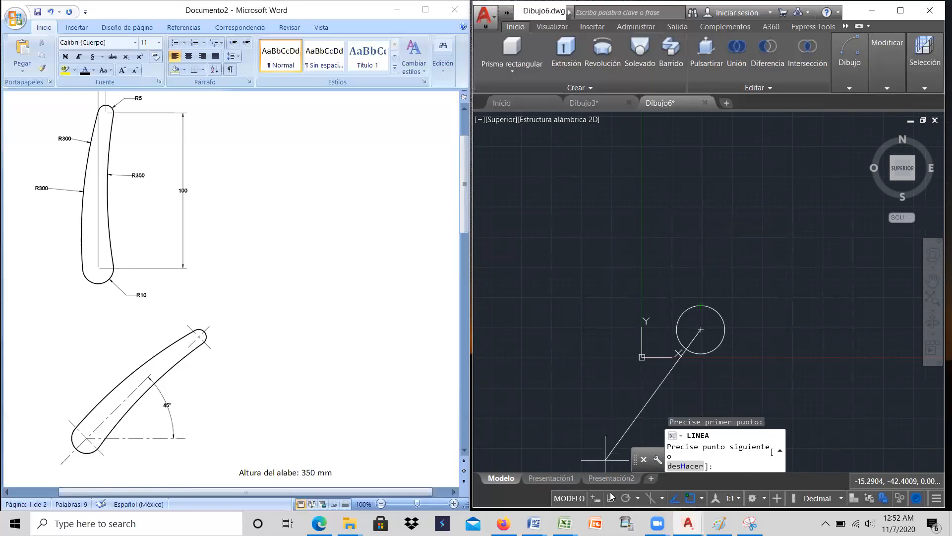
key(F8)
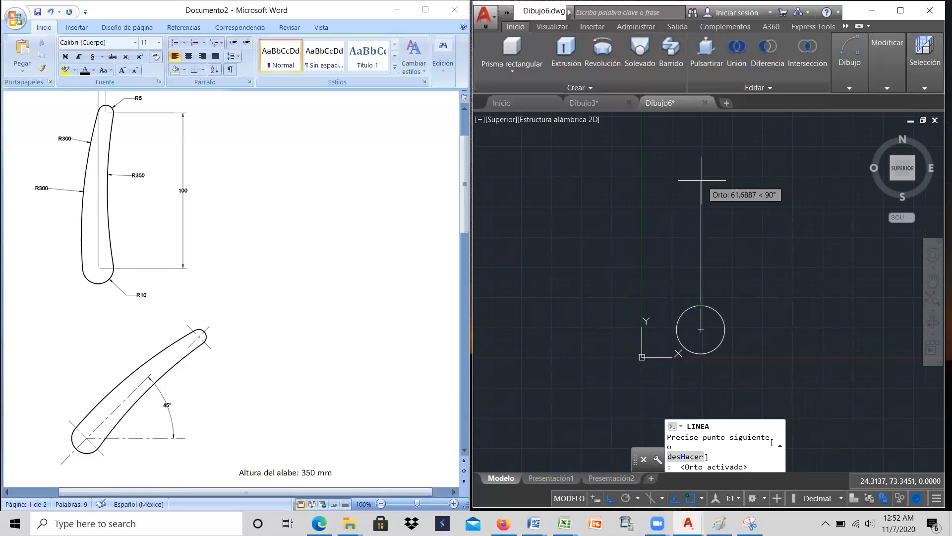
text(100)
key(Return)
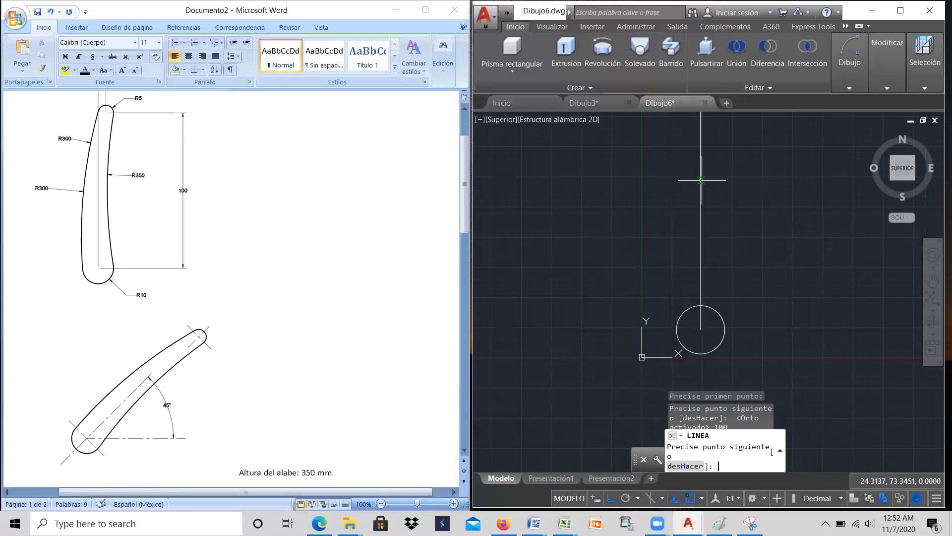
right_click(754, 243)
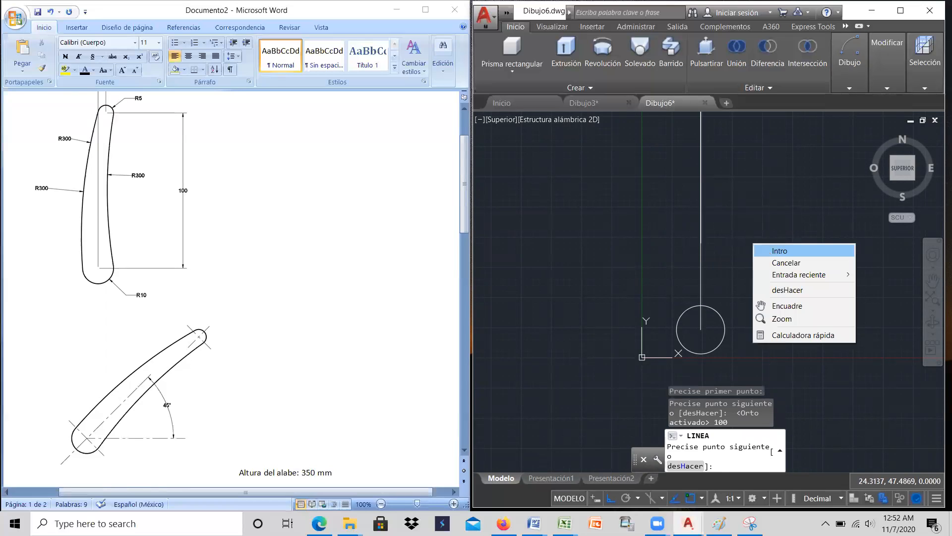
click(769, 252)
scroll(754, 248, down, 4)
scroll(752, 230, up, 2)
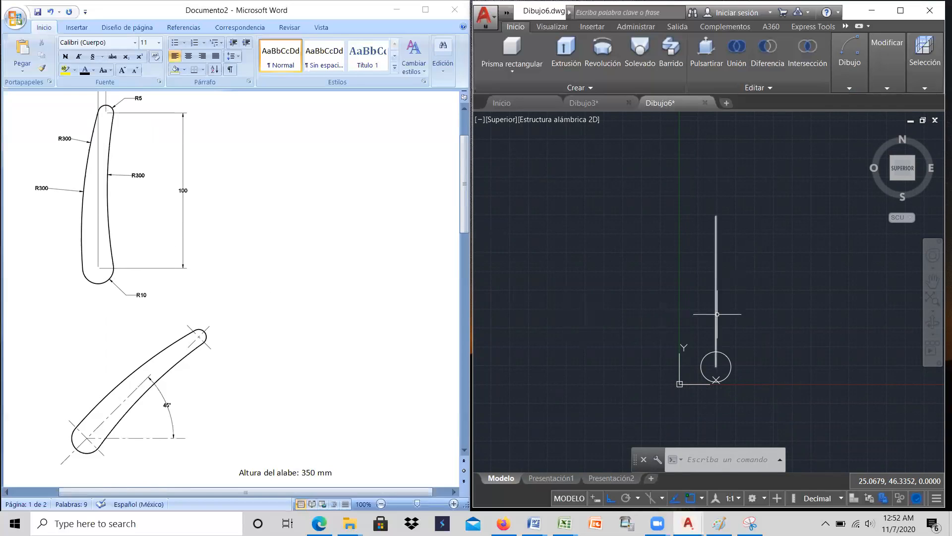
Offset the vertical line by 5 to its right side
click(883, 88)
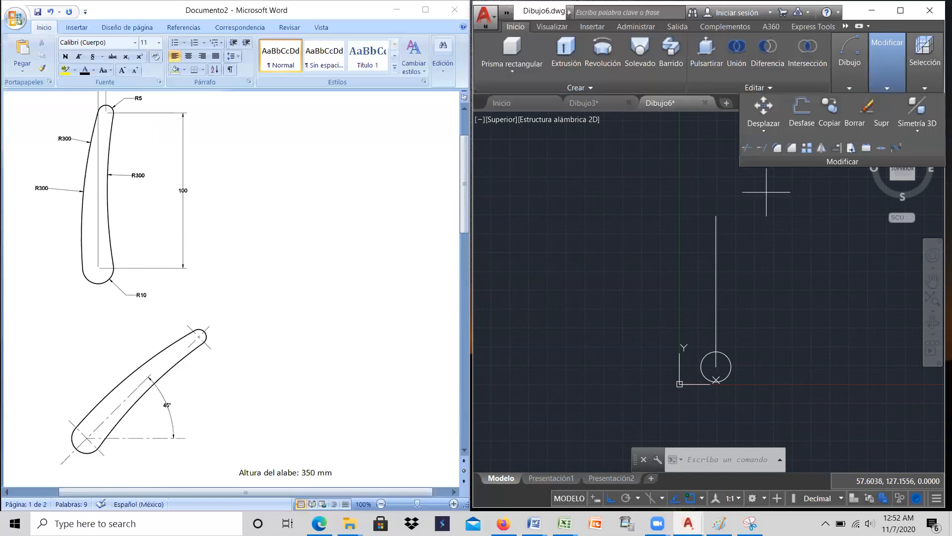
click(801, 112)
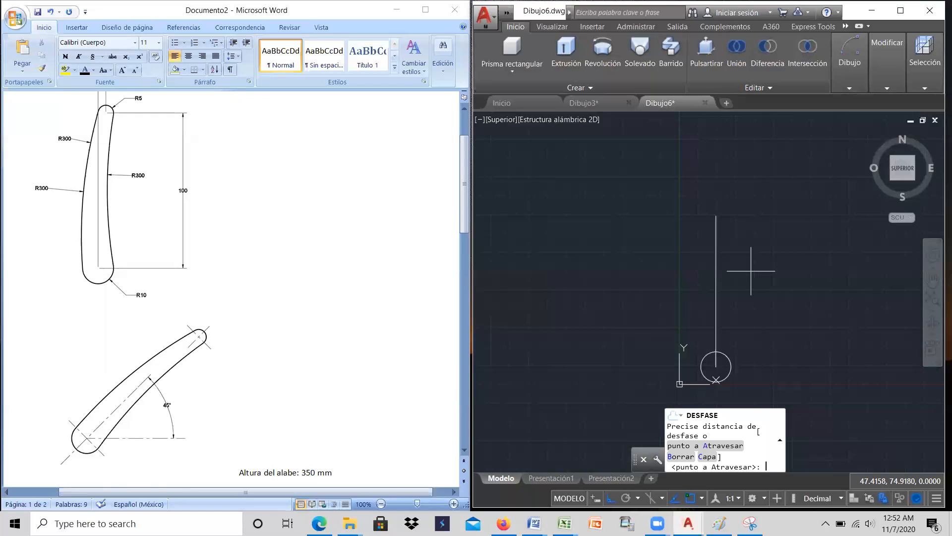
text(5)
key(Return)
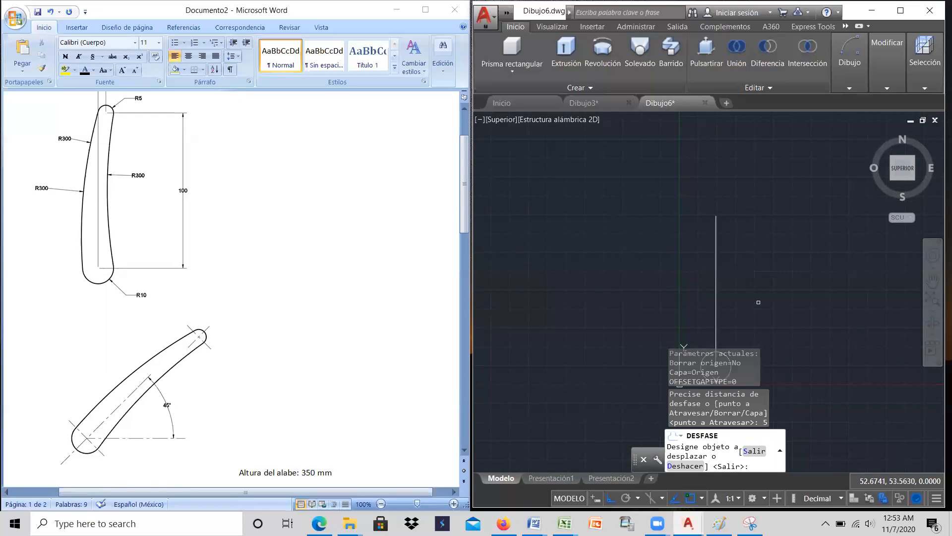
click(716, 305)
click(769, 275)
right_click(772, 271)
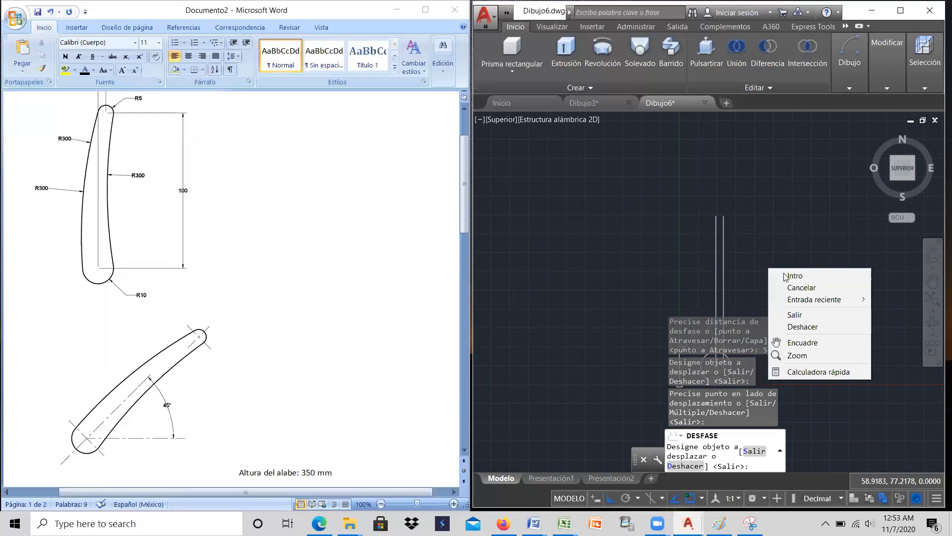
click(789, 275)
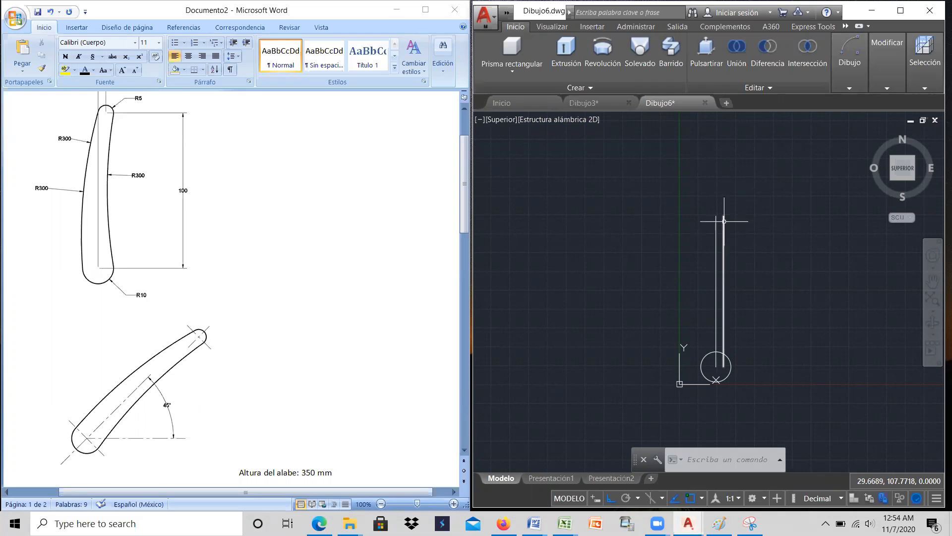
Draw a circle of radius 5 centred on the upper end of the offset line
click(851, 89)
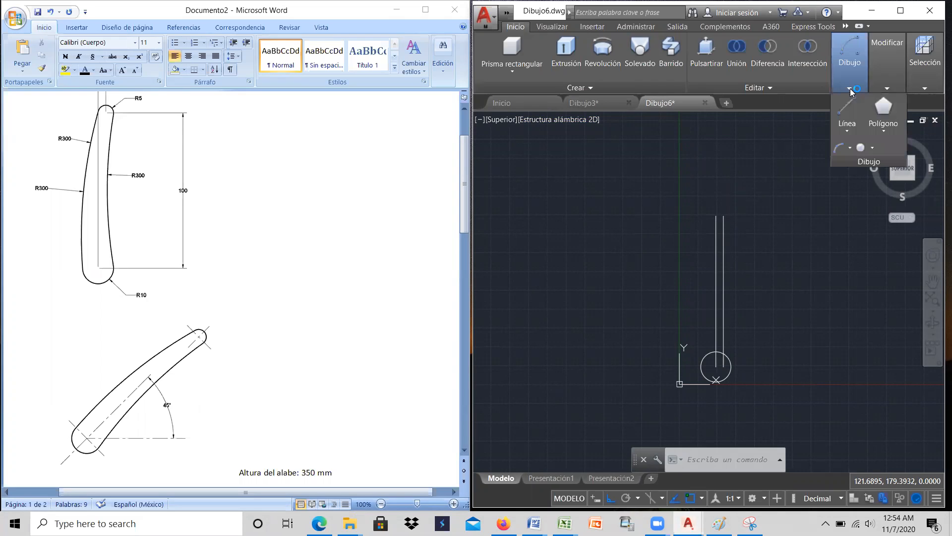
click(860, 148)
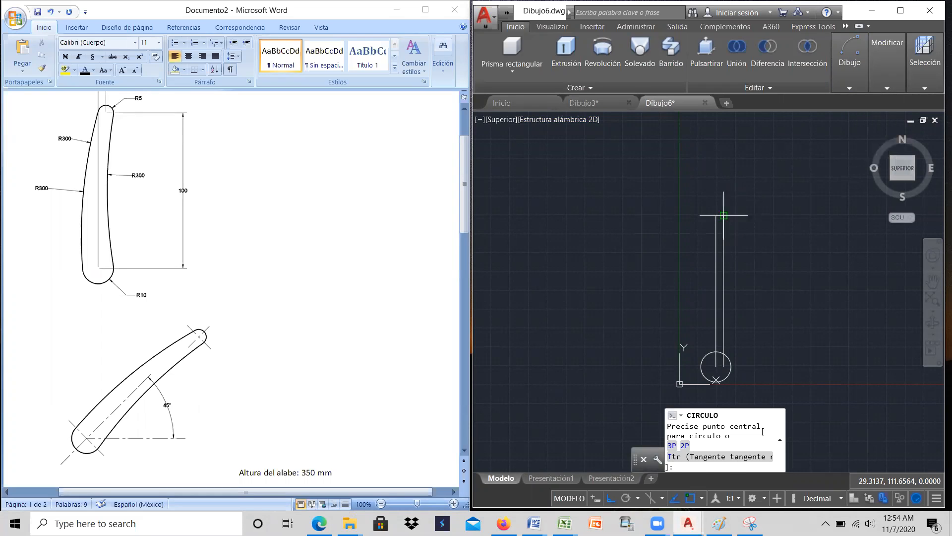
click(724, 216)
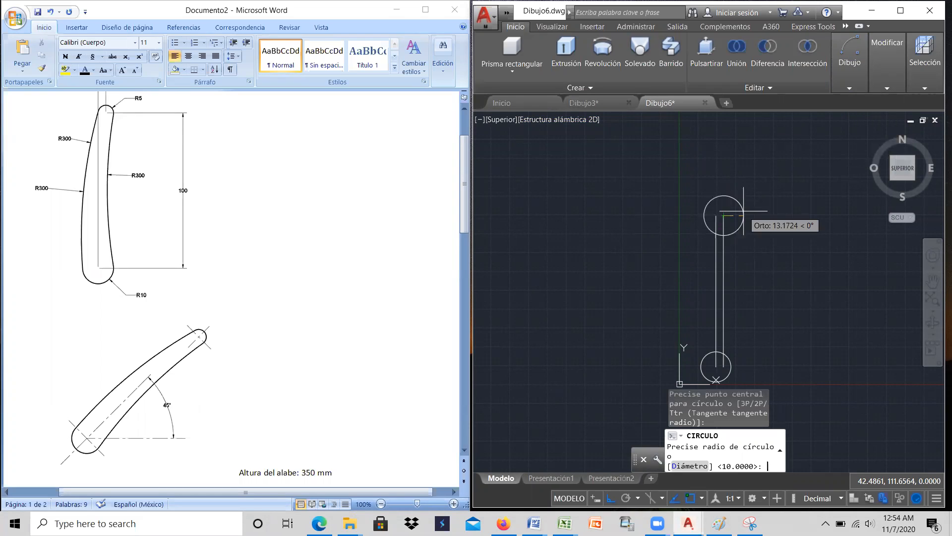
key(Return)
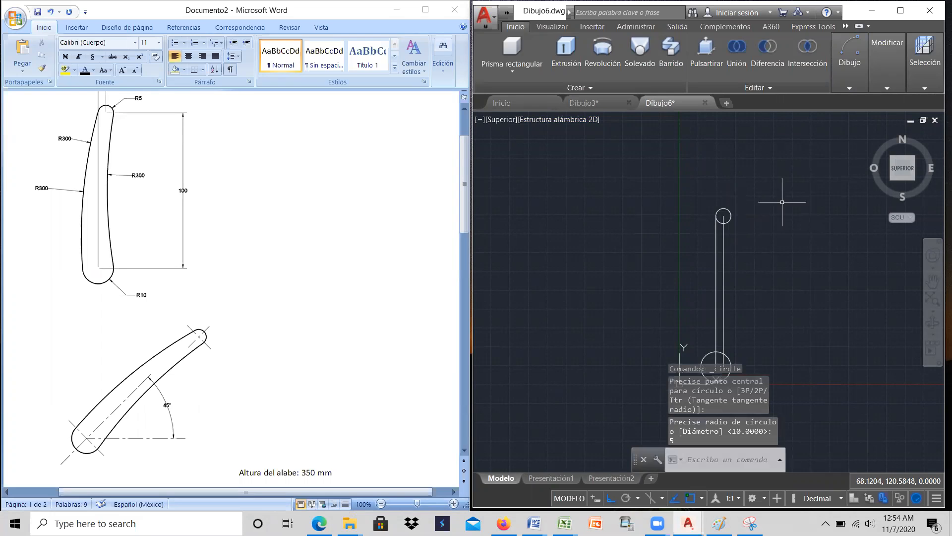
Delete the two vertical construction lines between the circles
click(724, 302)
click(716, 301)
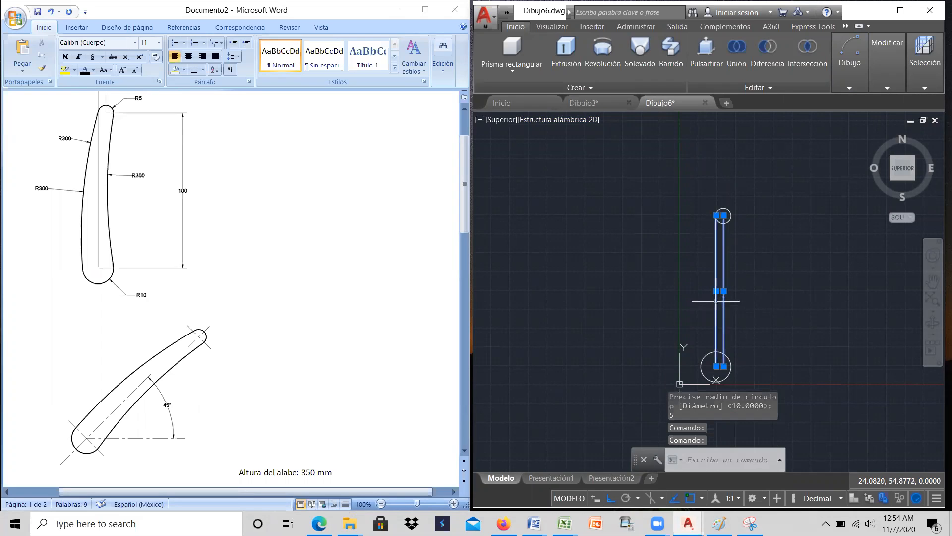
key(Delete)
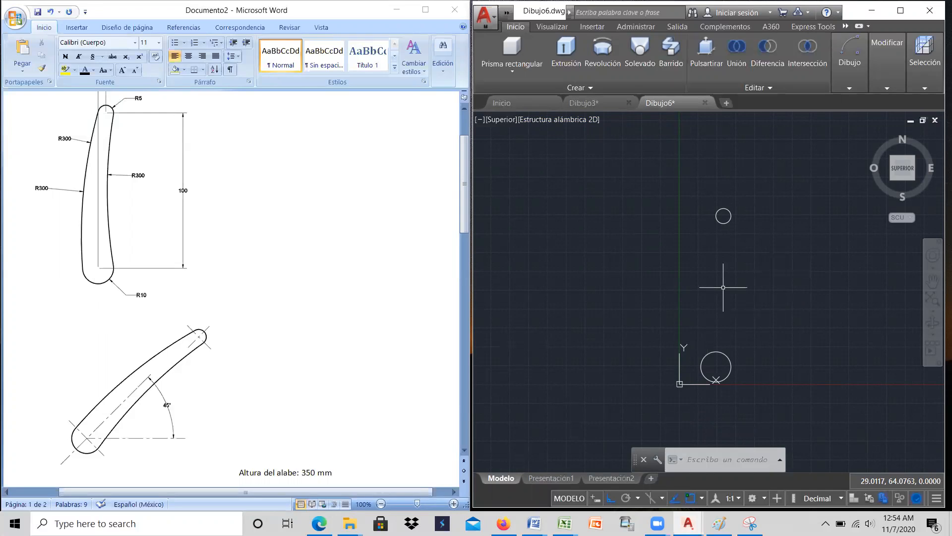
Draw a circle of radius 300 tangent to the left sides of both the large and small circles using Tan, Tan, Radius
click(858, 87)
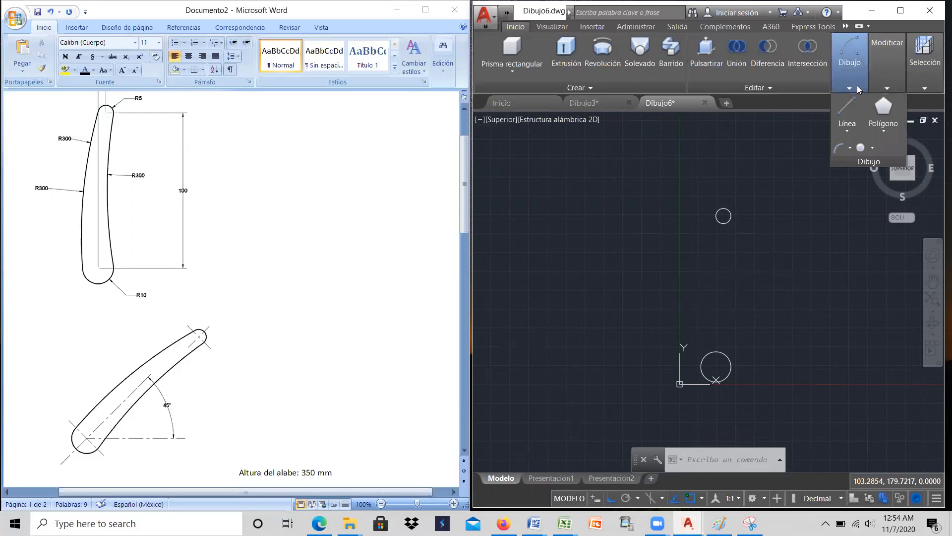
click(872, 148)
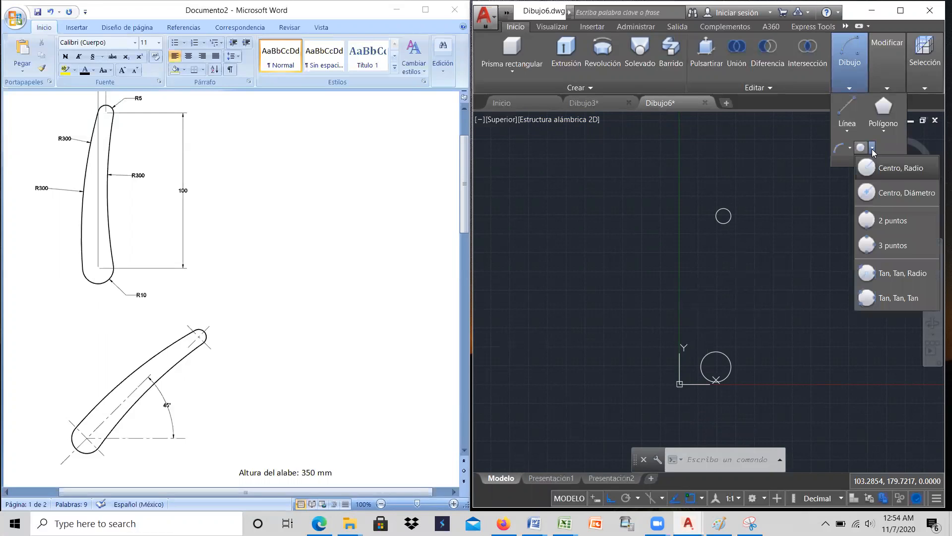
click(886, 275)
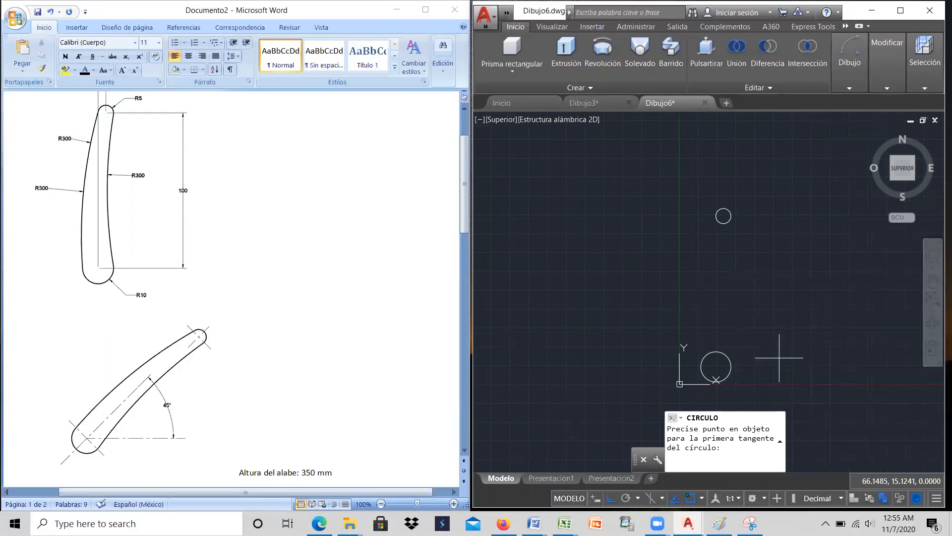
click(705, 380)
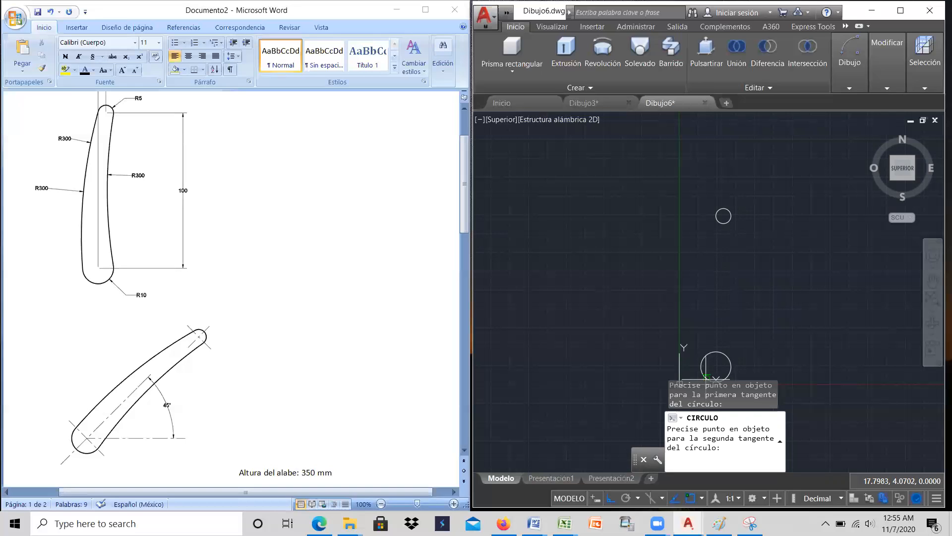
click(720, 207)
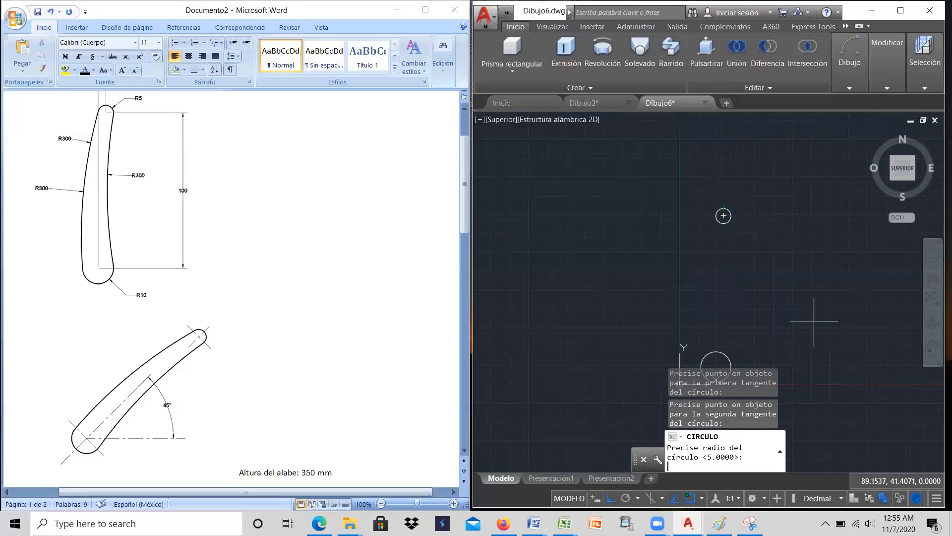
text(300)
key(Return)
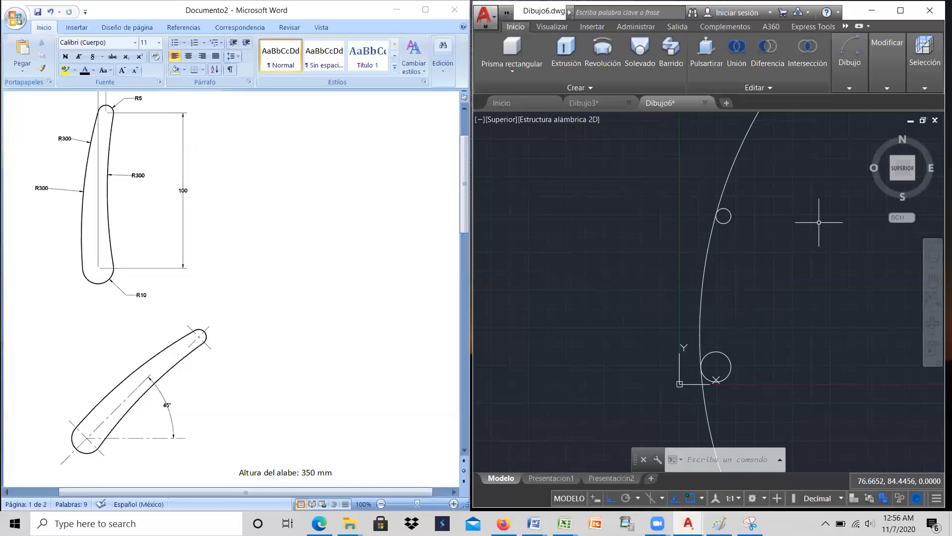
Draw a second circle of radius 300 tangent to the right sides of the large and small circles using Tan, Tan, Radius
click(851, 79)
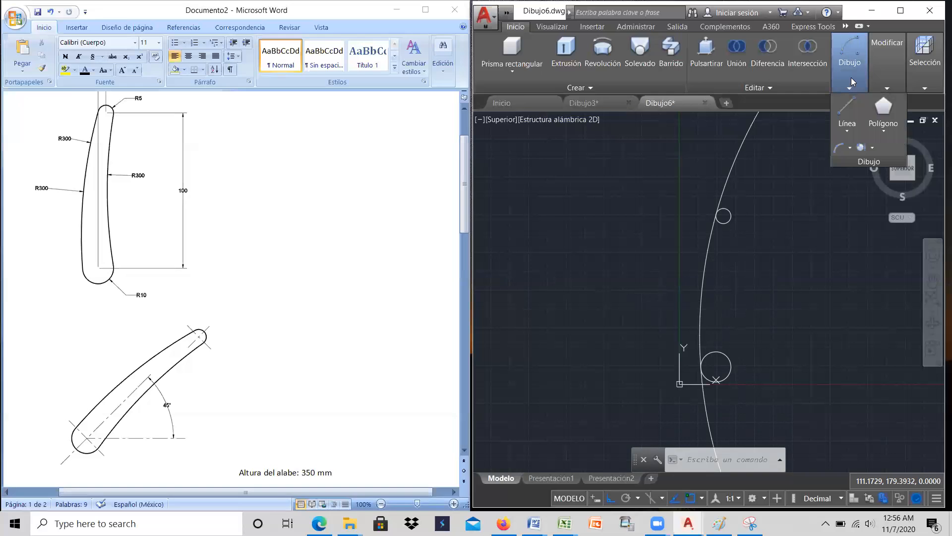
click(862, 148)
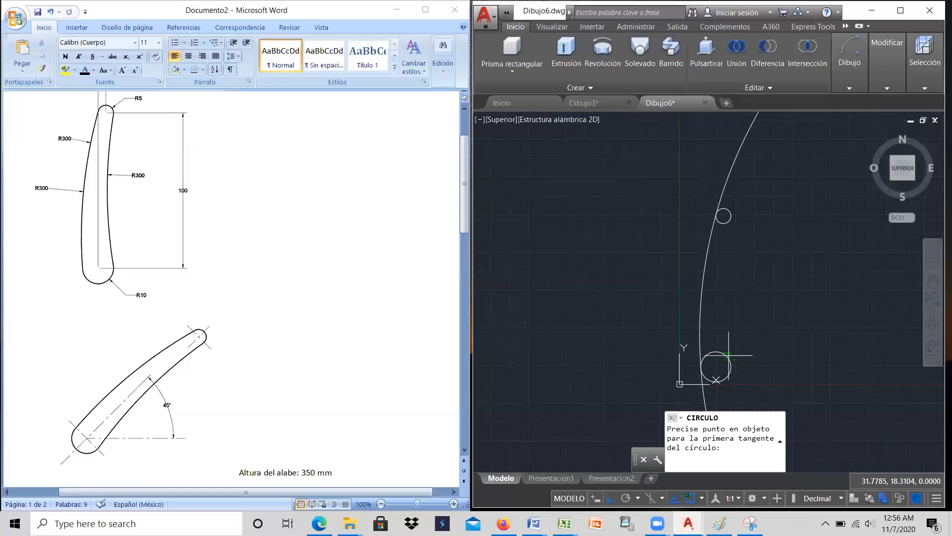
click(727, 355)
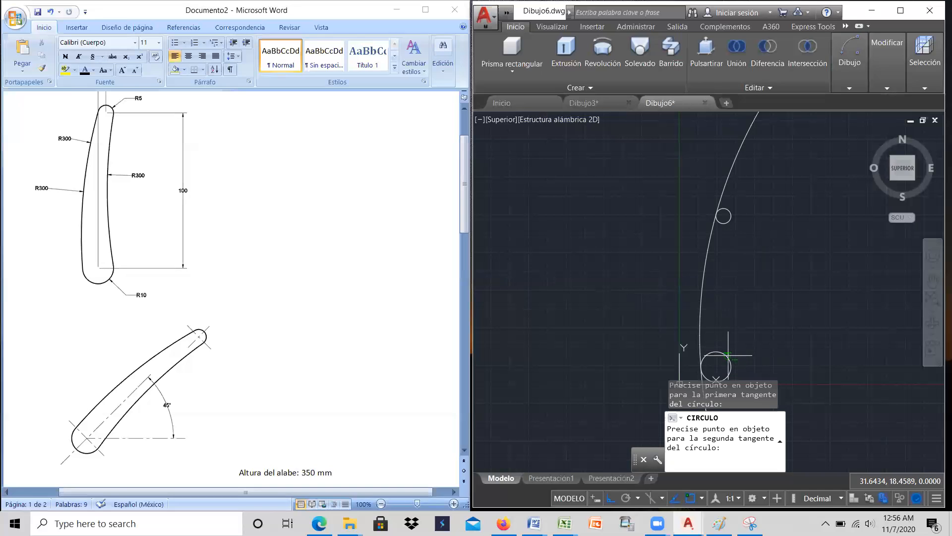
click(730, 223)
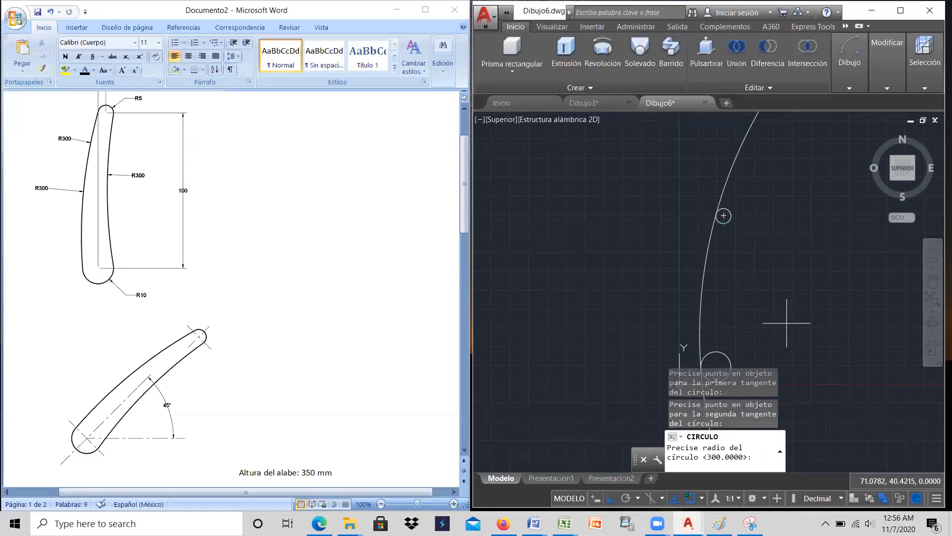
text(300)
key(Return)
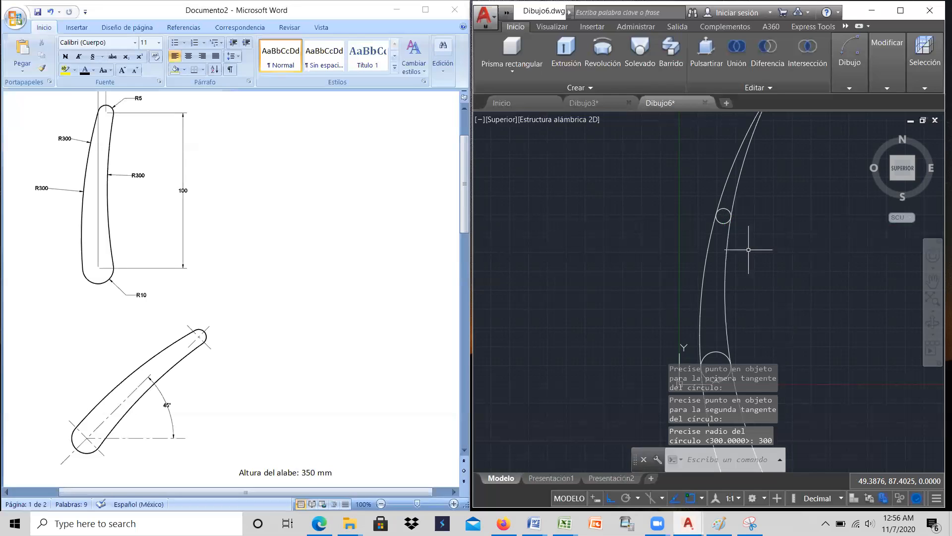
Trim the two radius 300 circles beyond the end circles and the end circles' inner arcs to form the closed blade outline
scroll(729, 225, down, 5)
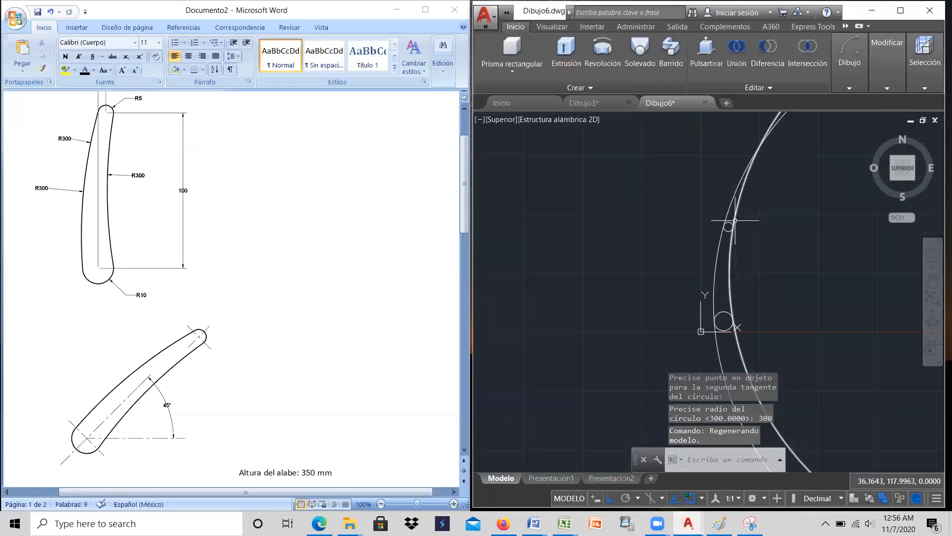
scroll(749, 224, up, 2)
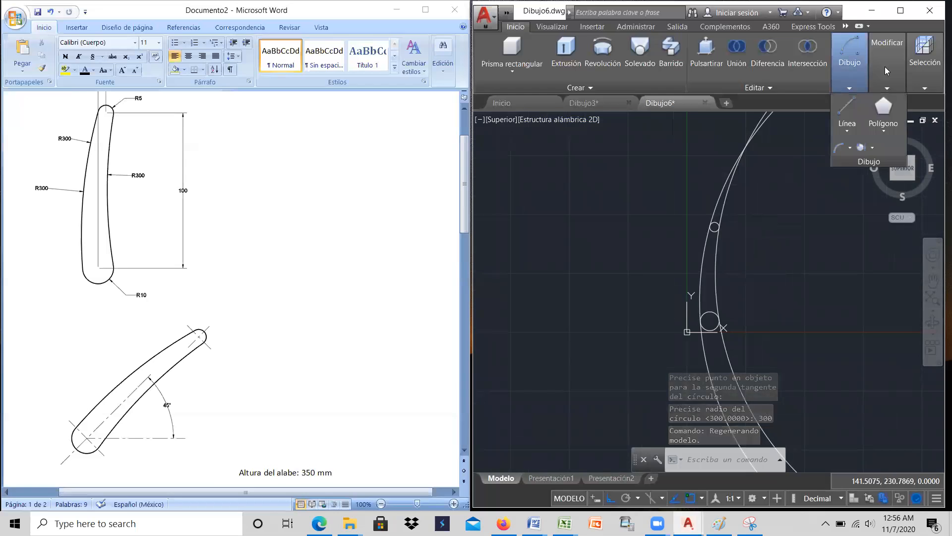
mouse_move(885, 67)
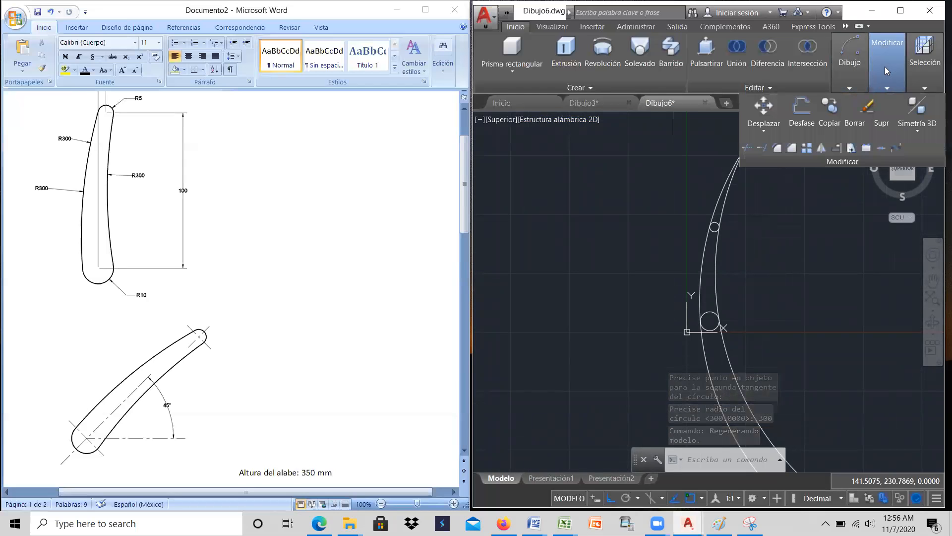
click(751, 149)
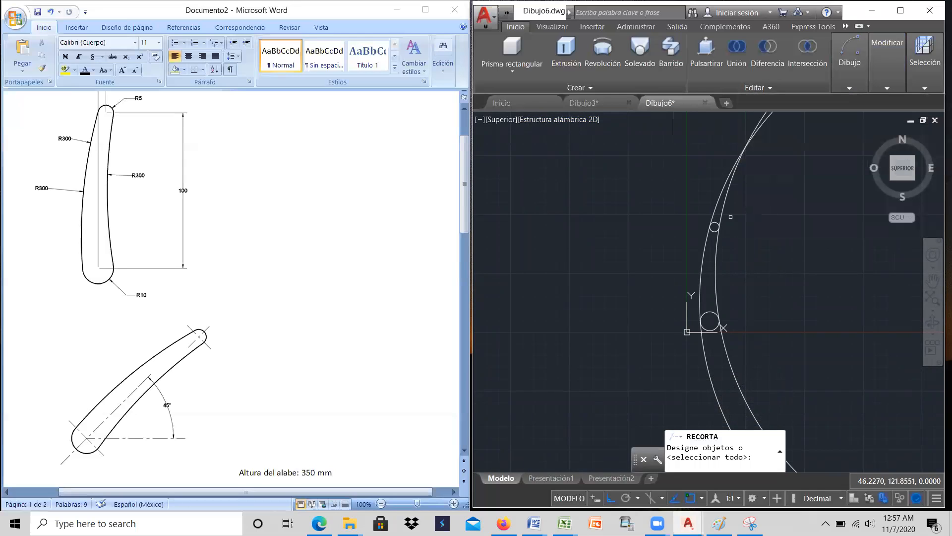
key(Return)
click(726, 194)
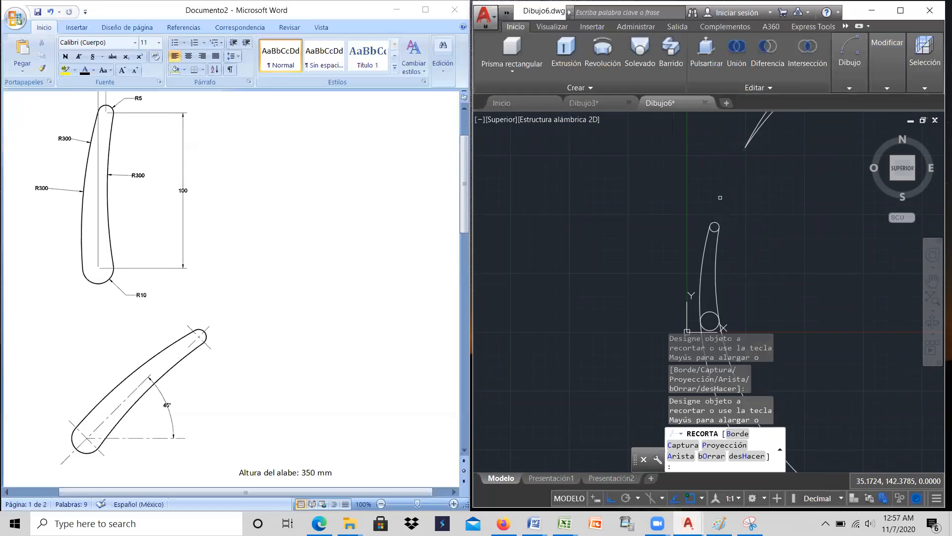
scroll(742, 167, down, 2)
click(726, 297)
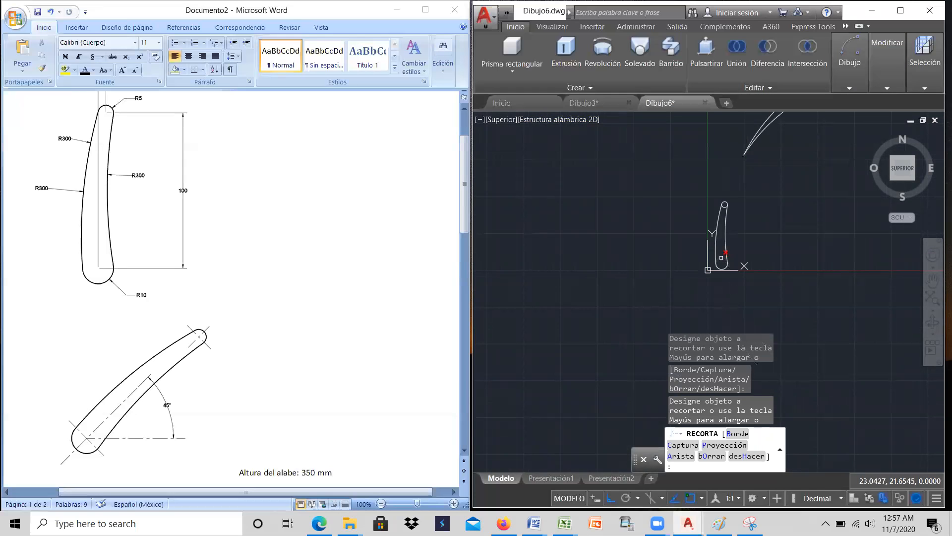
scroll(729, 193, up, 4)
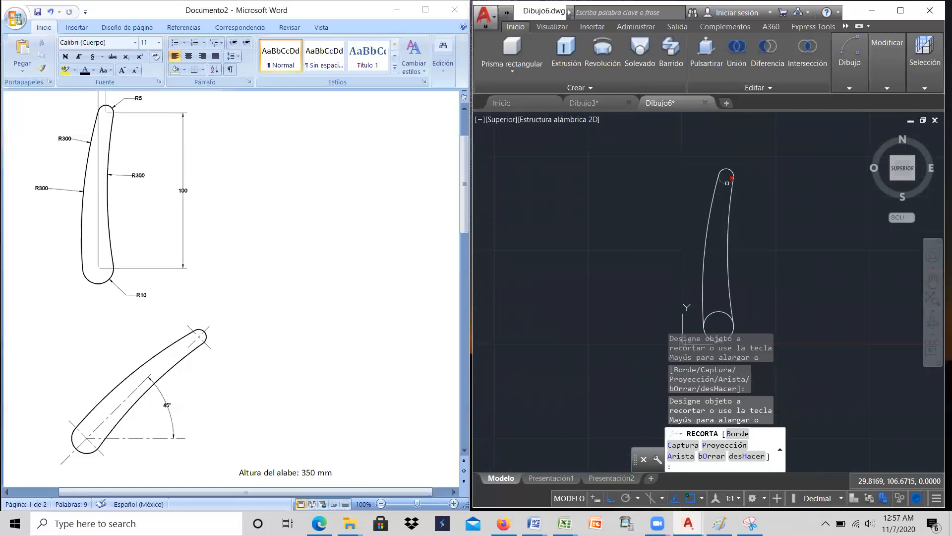
right_click(787, 220)
click(798, 226)
Delete the two leftover arcs of the radius 300 circles above the blade profile
scroll(756, 245, down, 4)
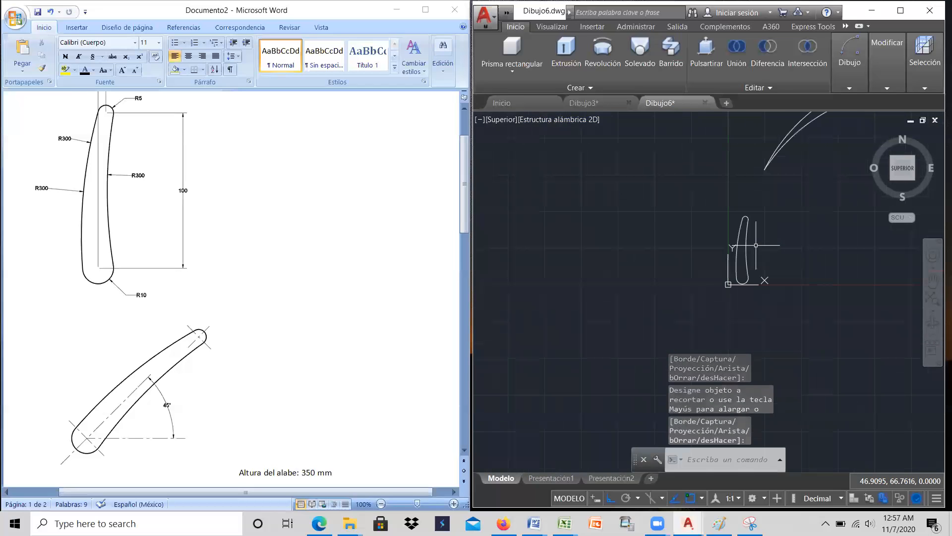
click(774, 189)
click(752, 144)
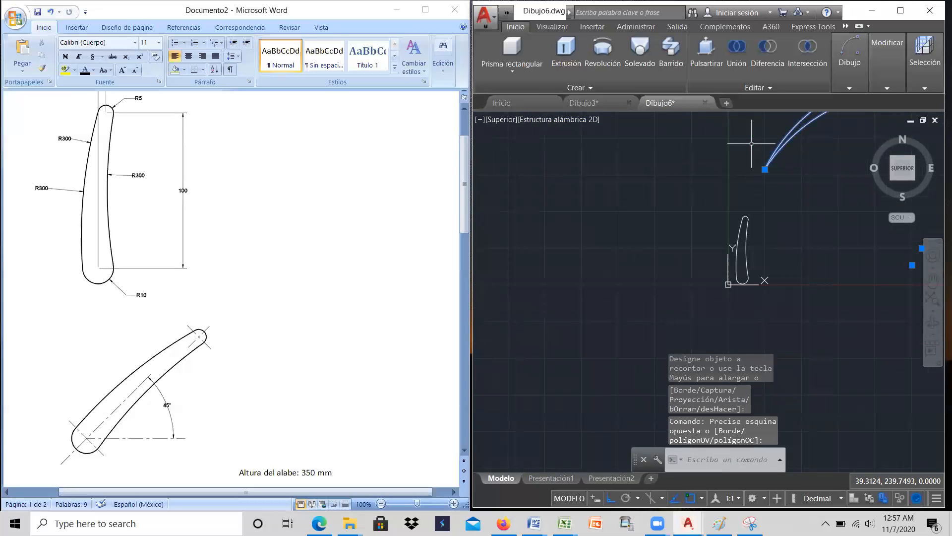
key(Delete)
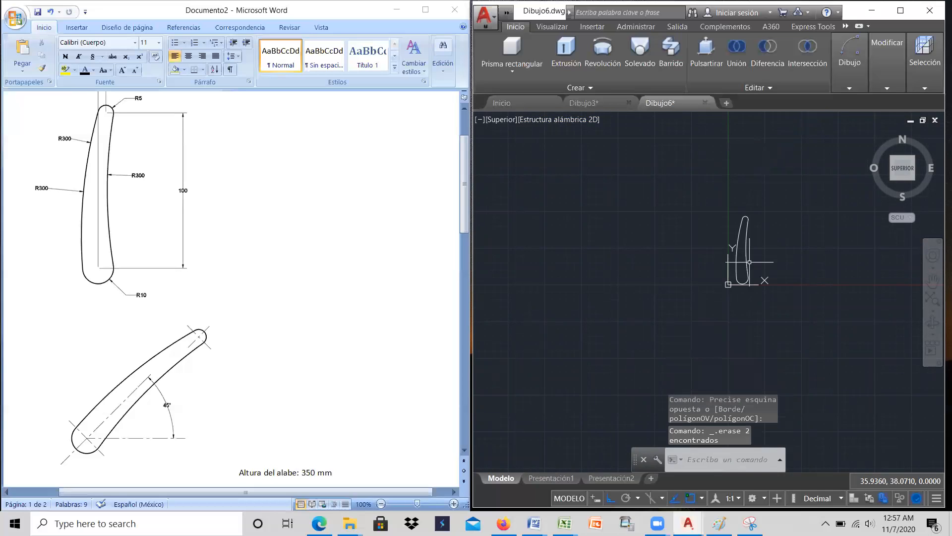
scroll(750, 262, up, 4)
scroll(749, 261, down, 3)
scroll(755, 208, up, 5)
scroll(755, 211, down, 2)
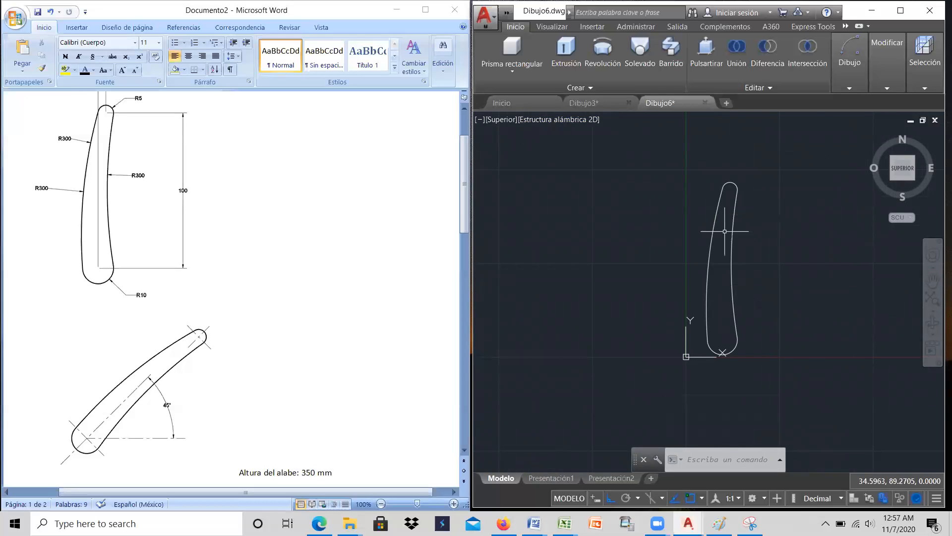
scroll(660, 243, down, 4)
scroll(718, 261, up, 2)
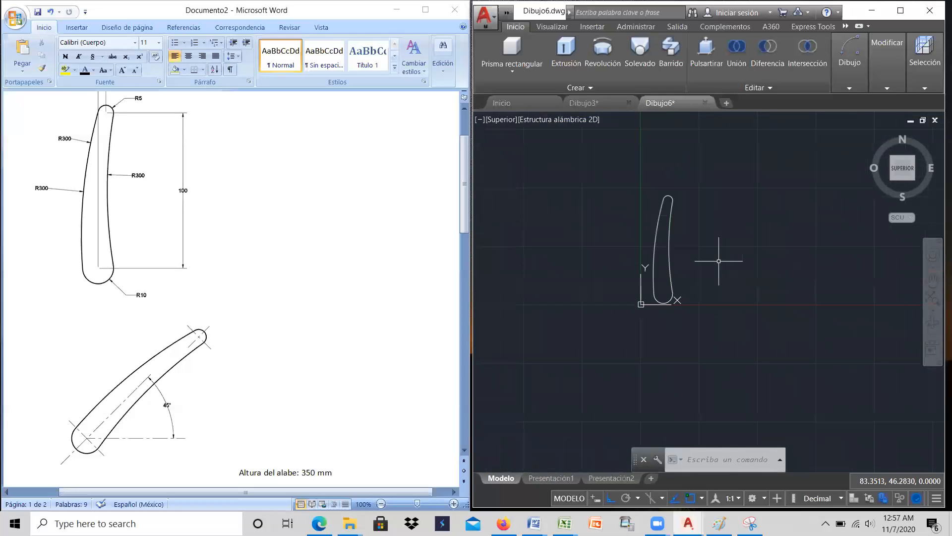
Copy the whole blade profile about 125 units horizontally to its right, using the centre of the lower arc as base point
click(859, 64)
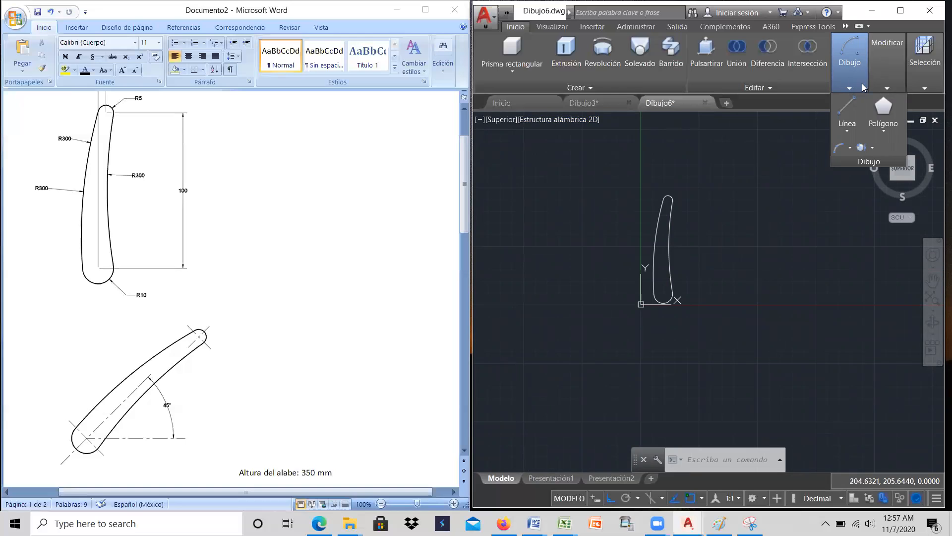
mouse_move(876, 72)
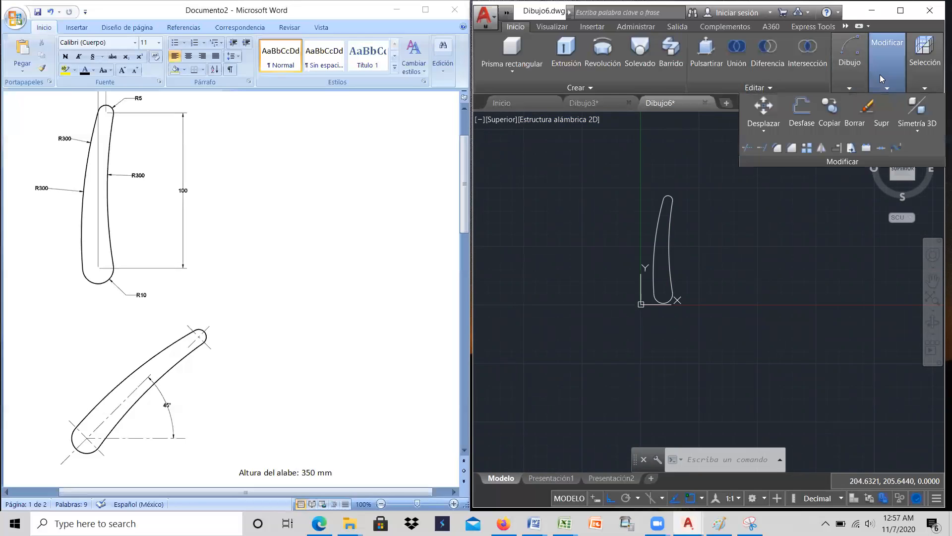
click(832, 114)
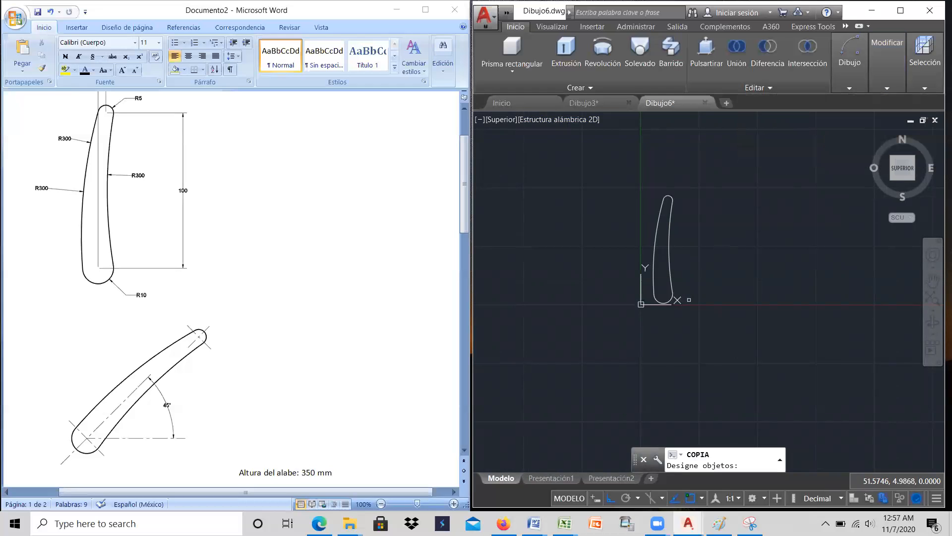
click(702, 319)
click(644, 178)
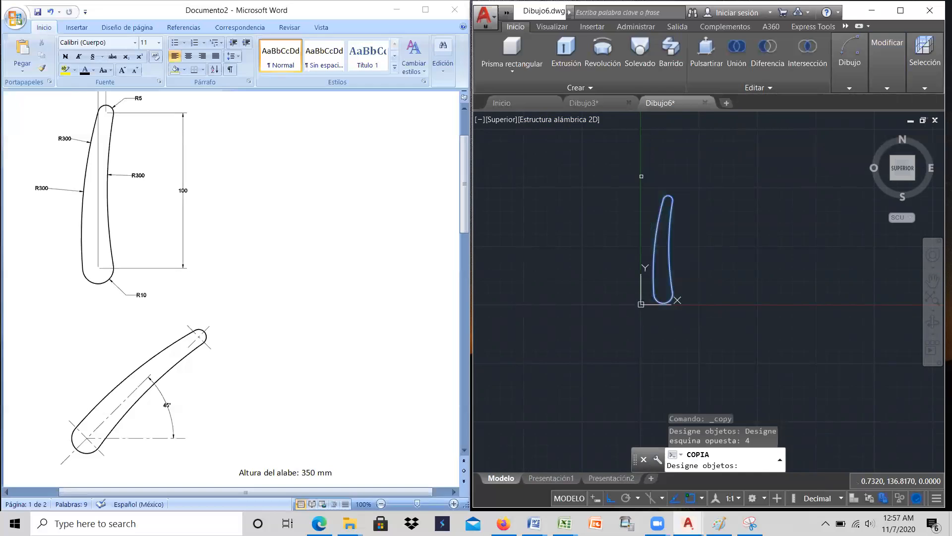
key(Return)
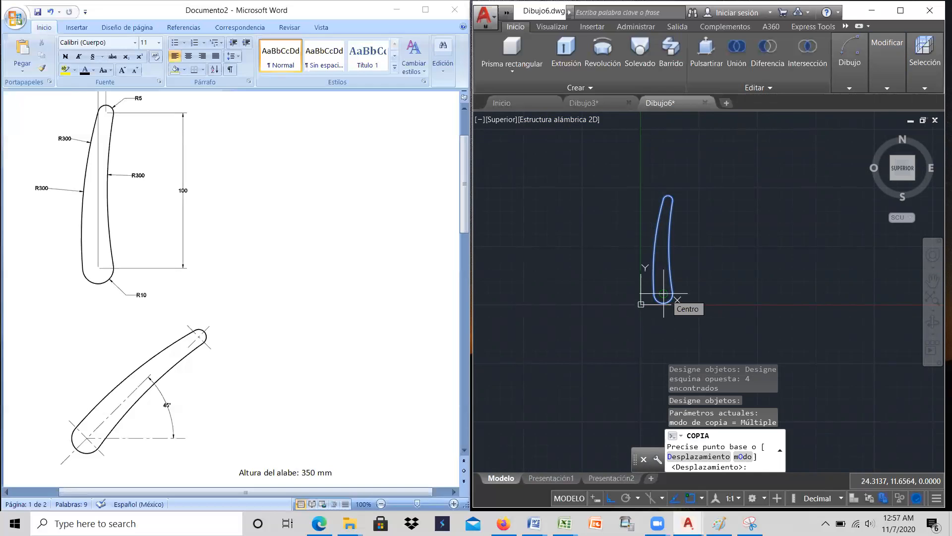
click(664, 293)
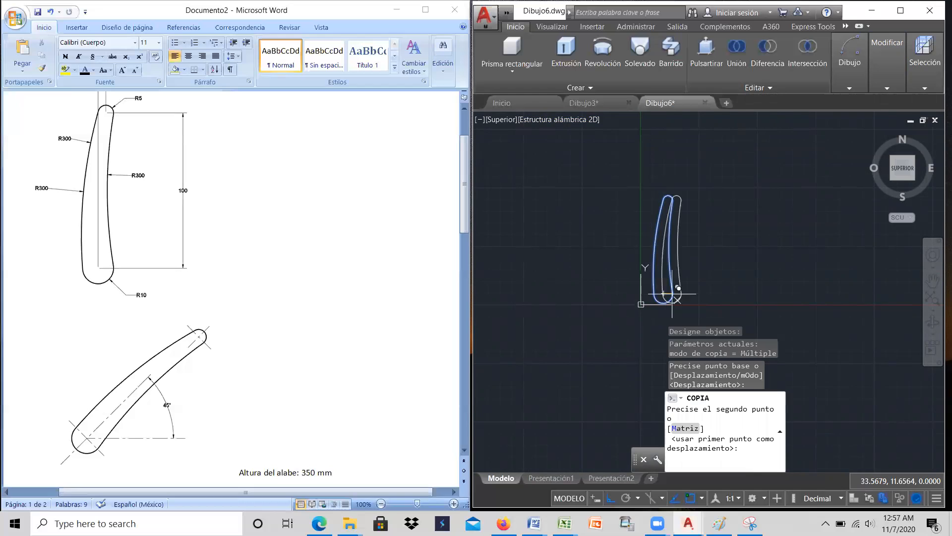
click(781, 294)
right_click(729, 248)
click(747, 252)
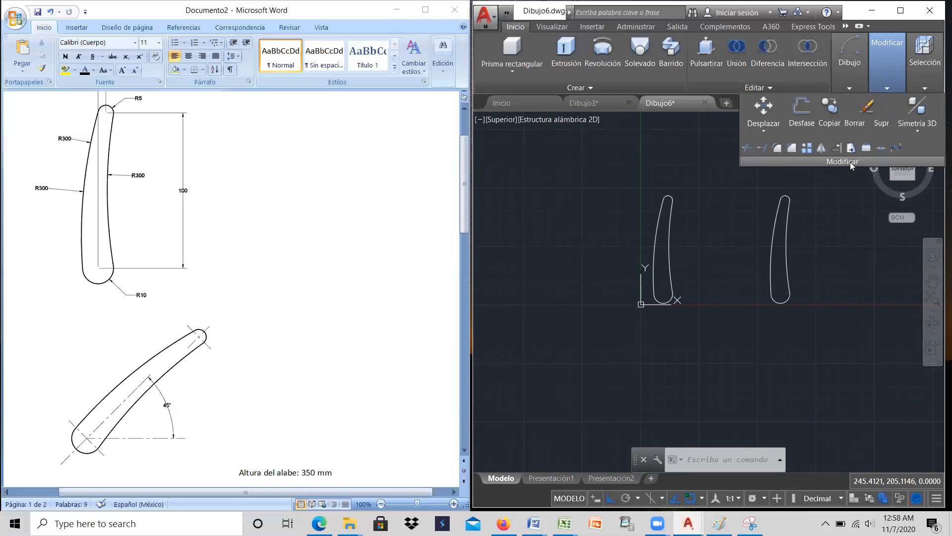
Maximize the drawing window and rotate the copied profile by -45 degrees about the centre of its lower arc
click(901, 10)
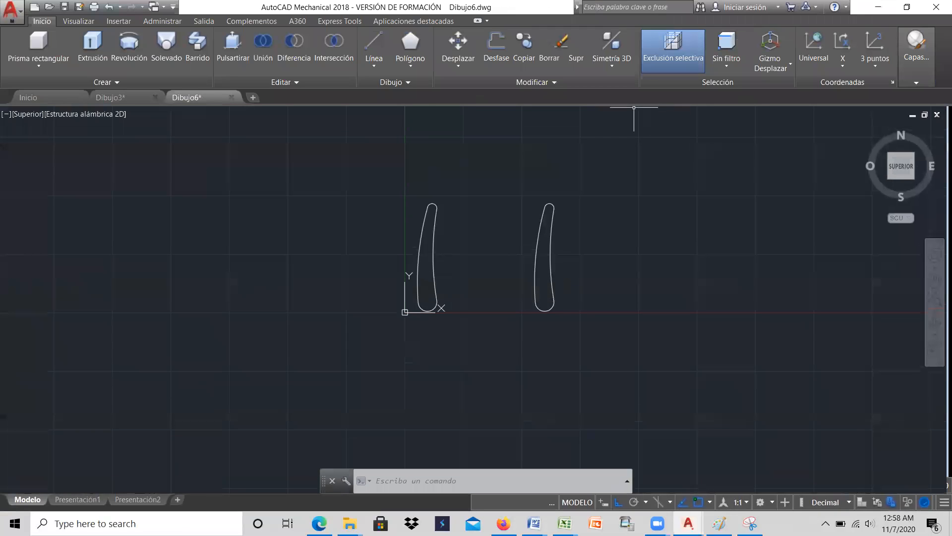
click(554, 83)
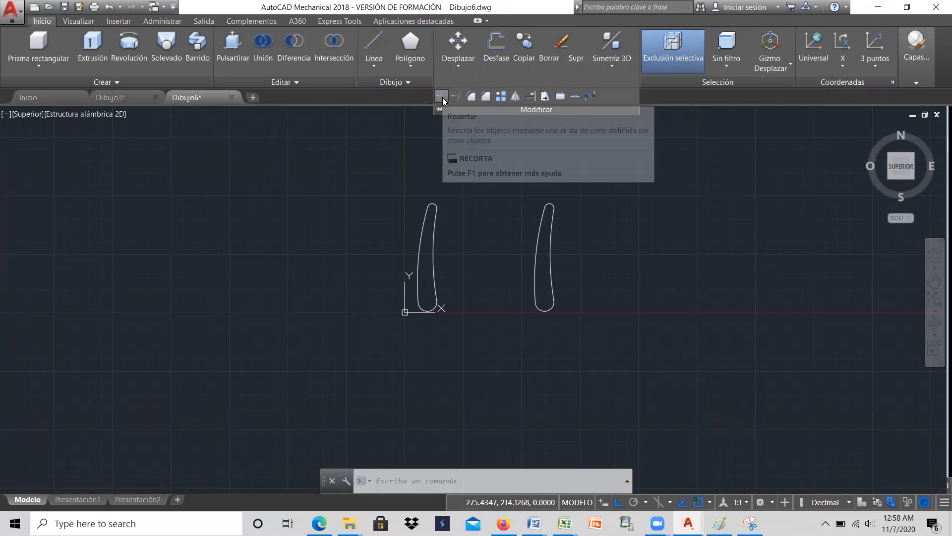
click(456, 63)
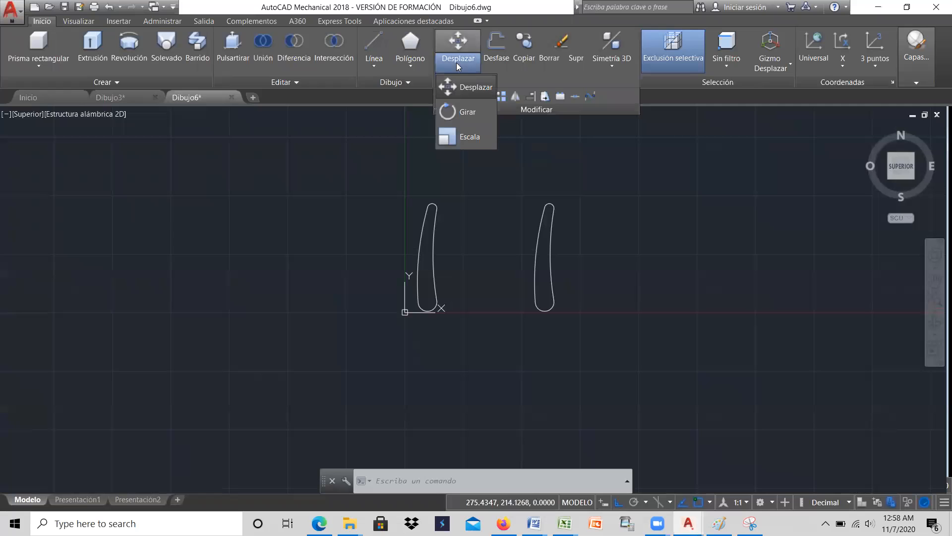
click(467, 112)
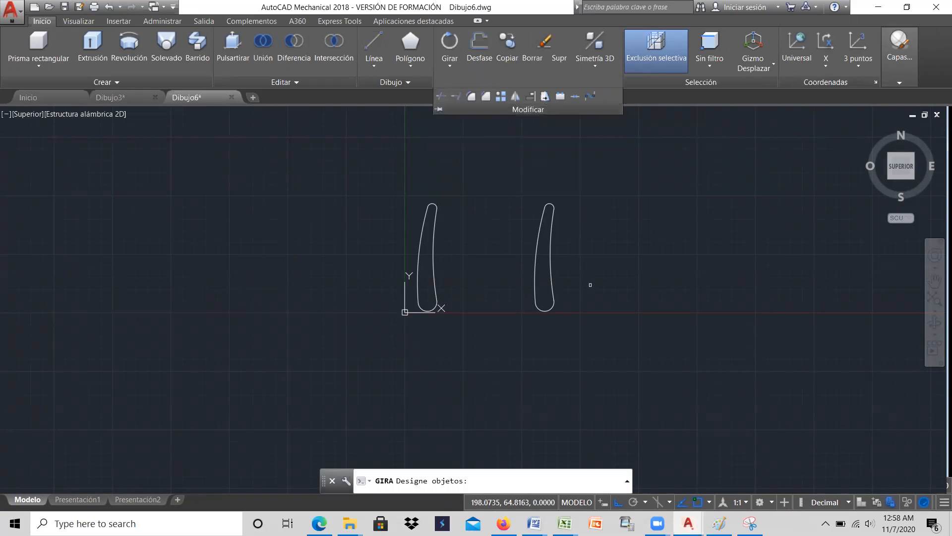
click(572, 326)
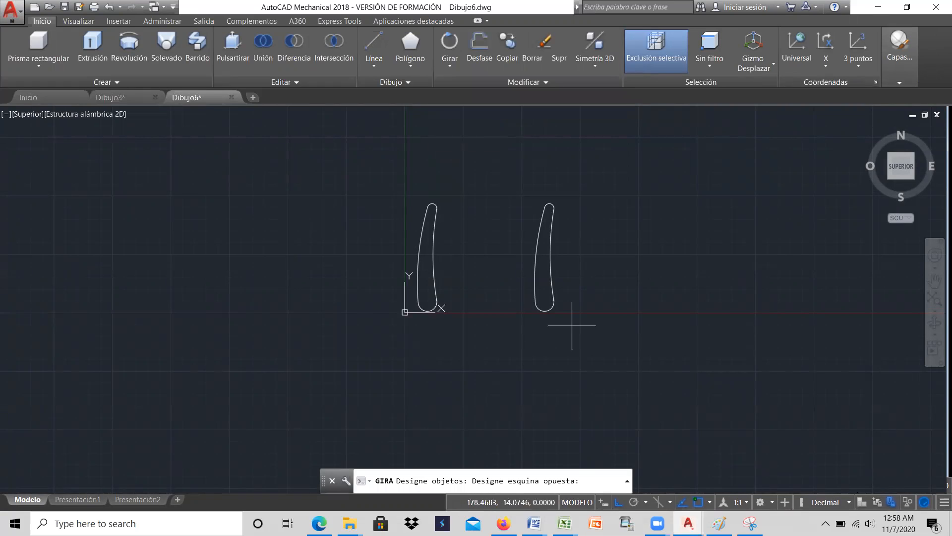
click(521, 174)
key(Return)
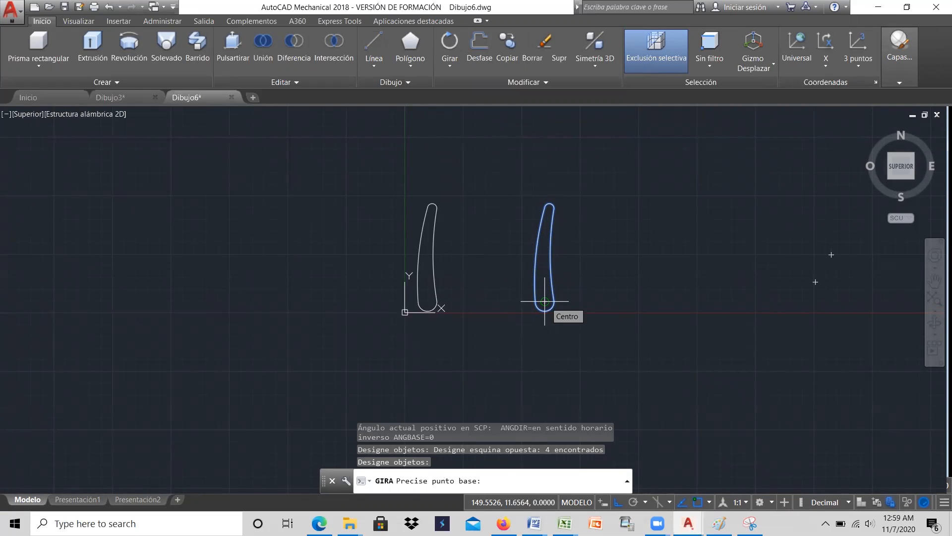
click(545, 301)
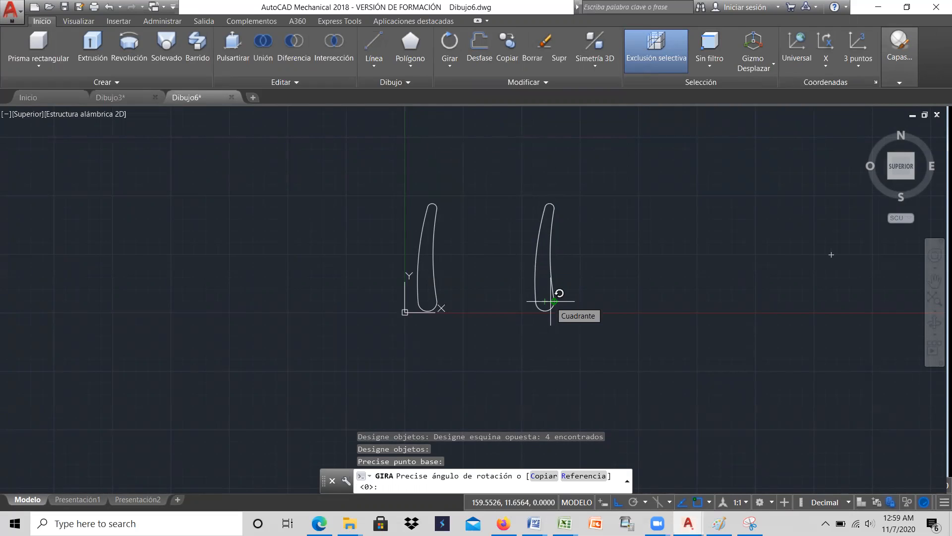
key(Return)
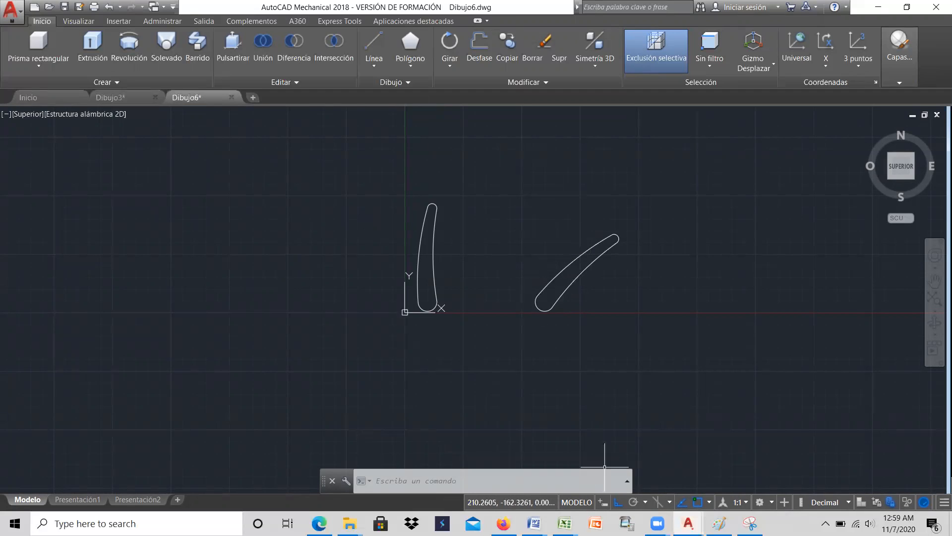
Restore the drawing window beside the reference document and switch the model to the Isométrica SE view
click(907, 7)
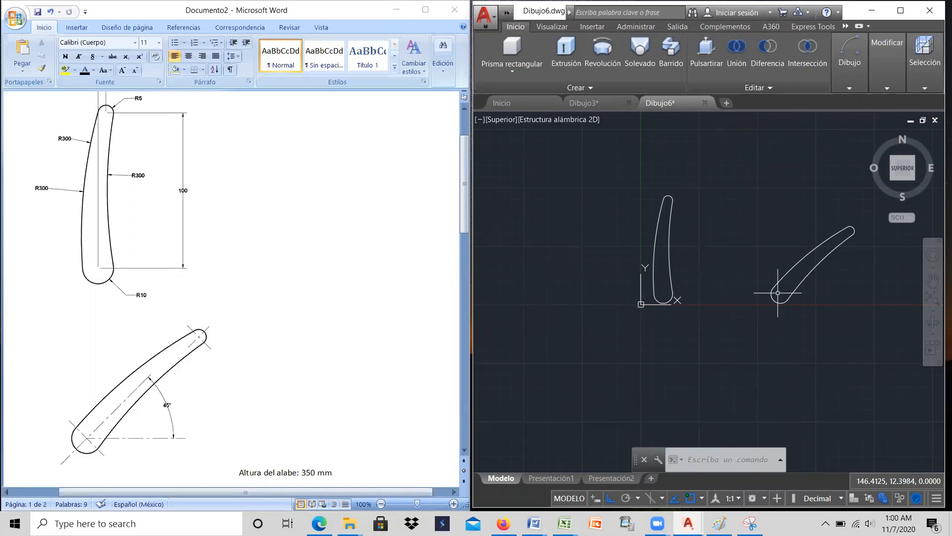
click(502, 119)
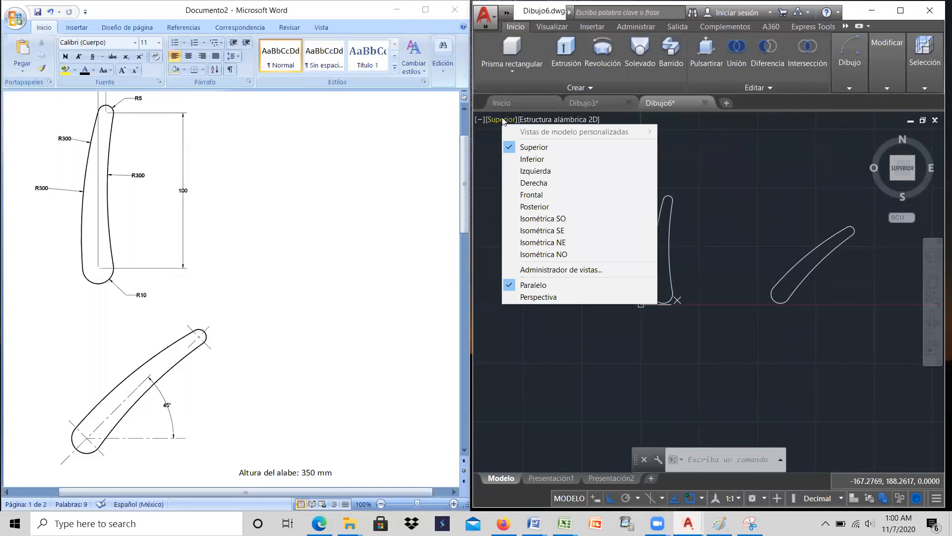
click(549, 232)
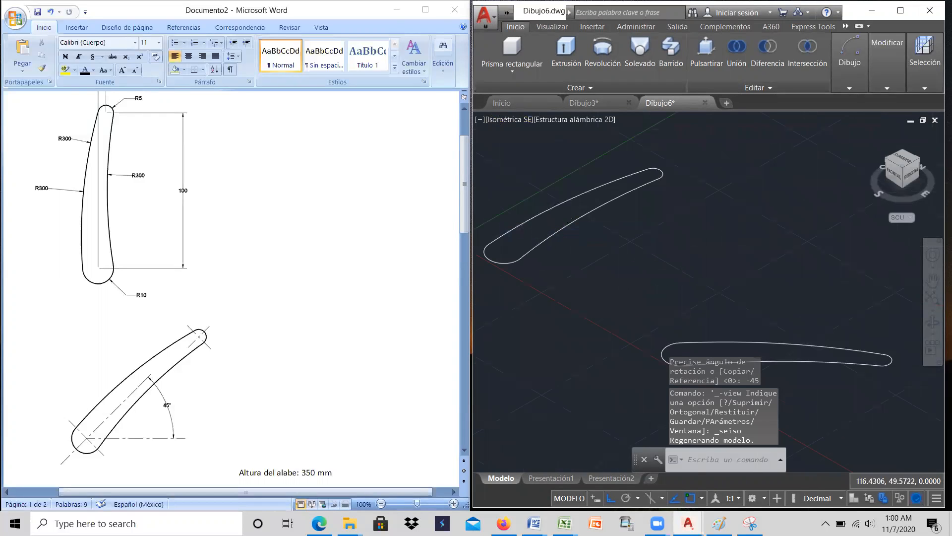
scroll(692, 295, down, 2)
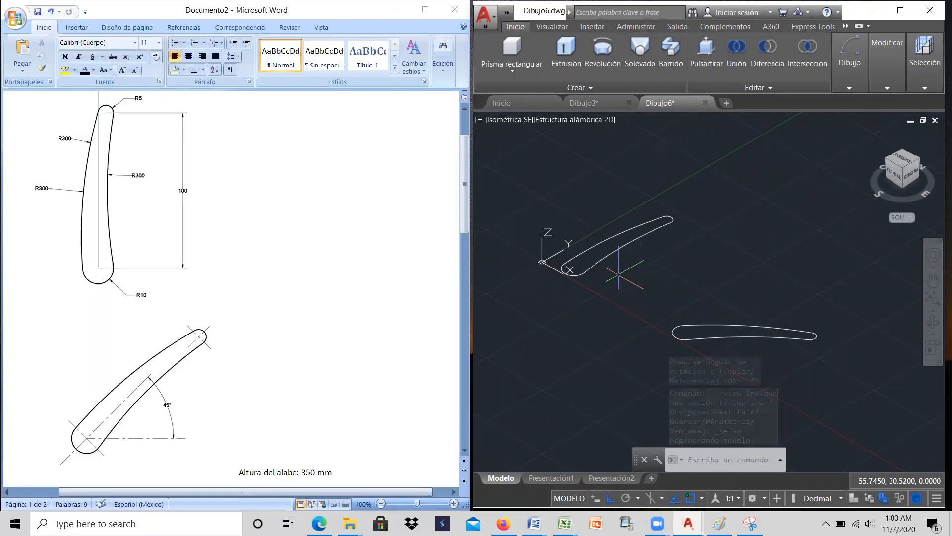
scroll(618, 274, up, 2)
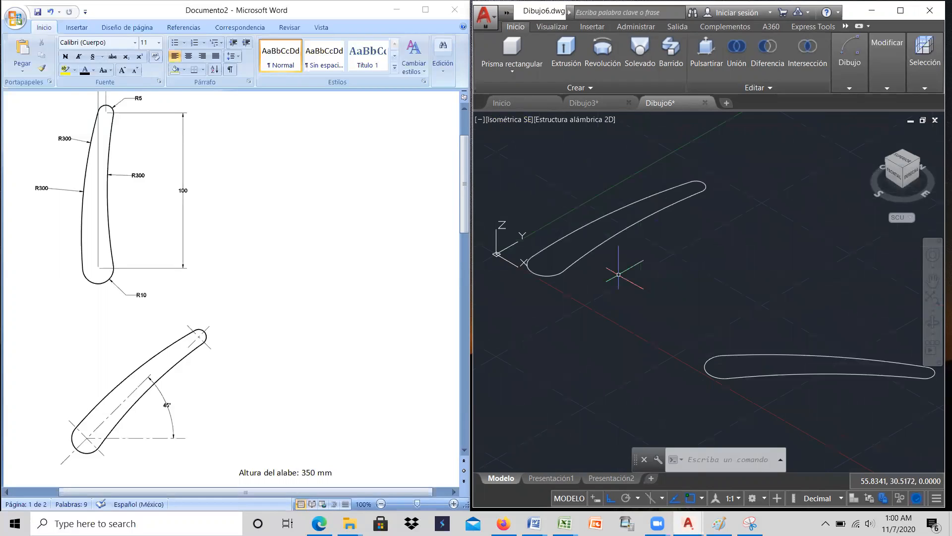
scroll(620, 275, down, 4)
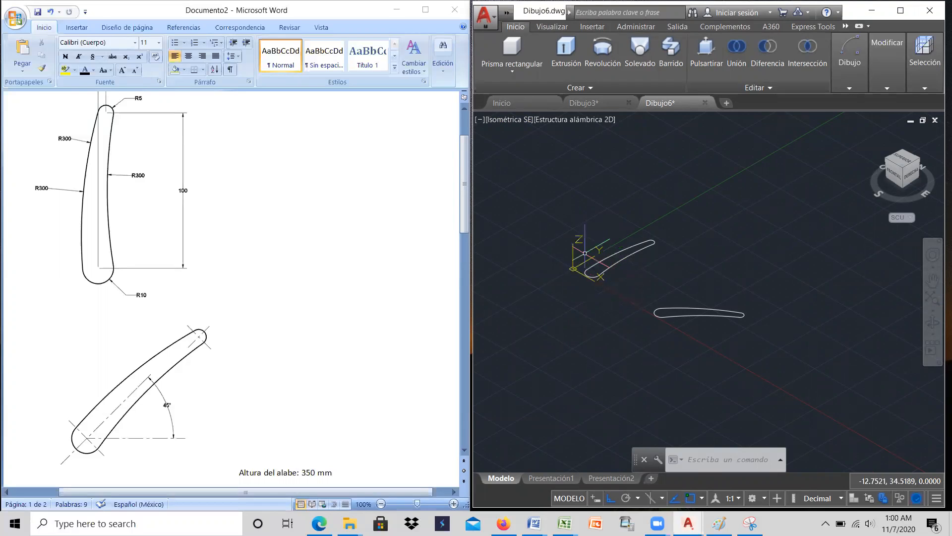
click(496, 120)
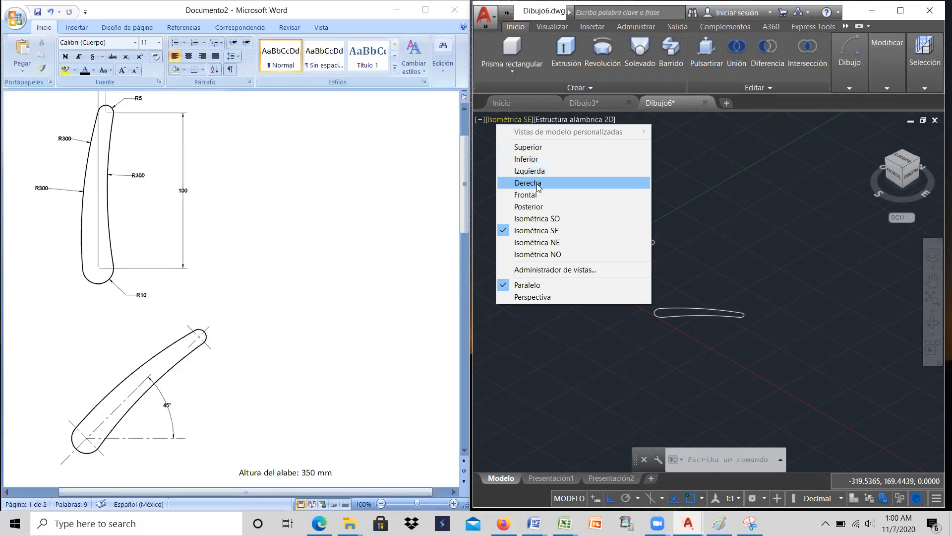
click(709, 246)
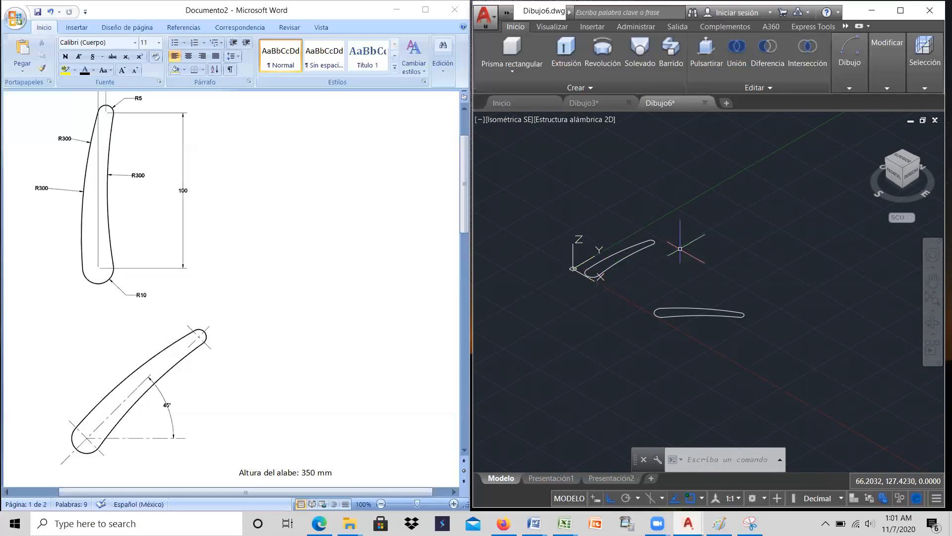
Align the working plane vertically by switching to the Frontal view and returning to the Isométrica SE view
click(501, 121)
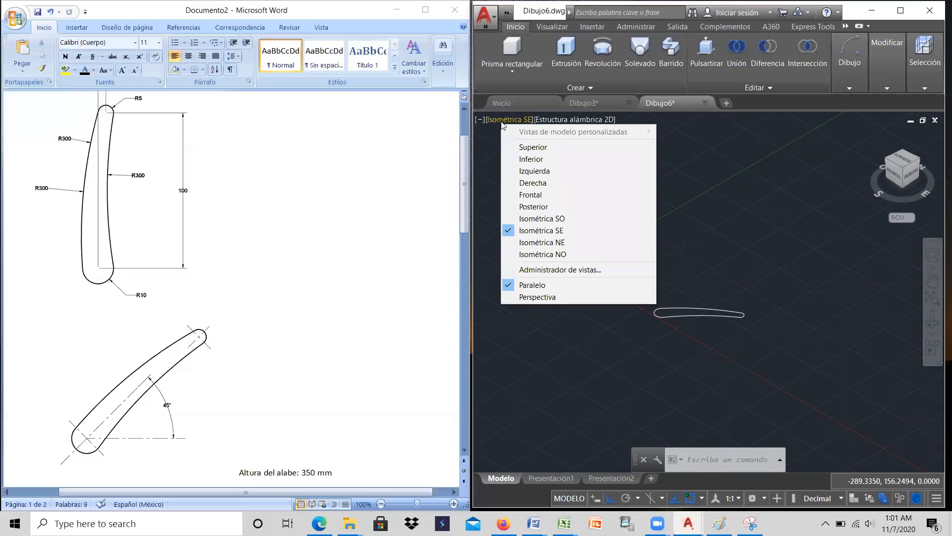
click(537, 195)
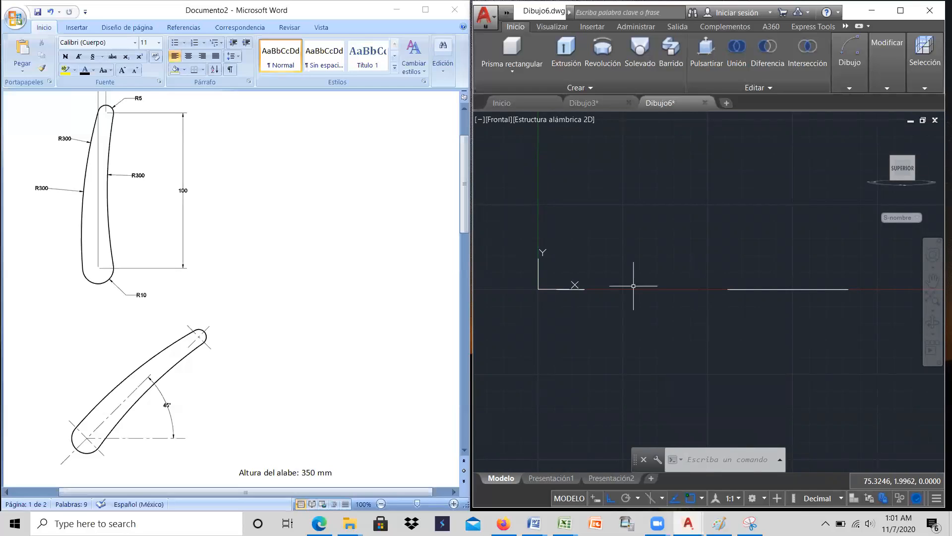
click(499, 119)
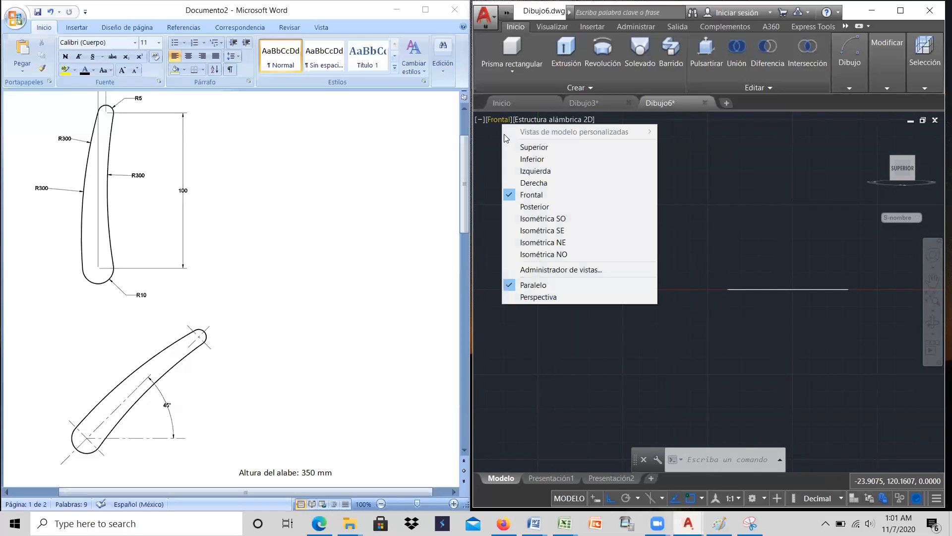
click(554, 235)
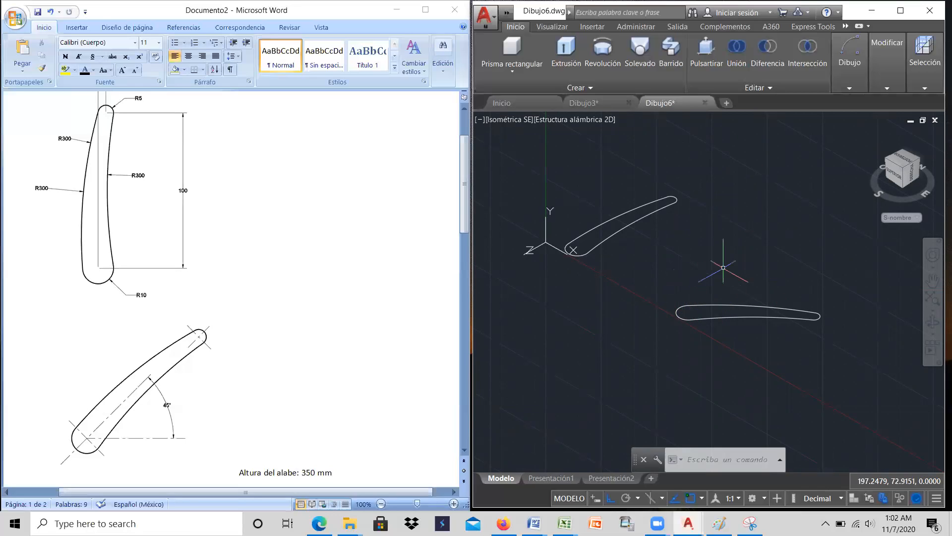
Draw a line joining the centres of the two end arcs of the unrotated blade profile
mouse_move(849, 73)
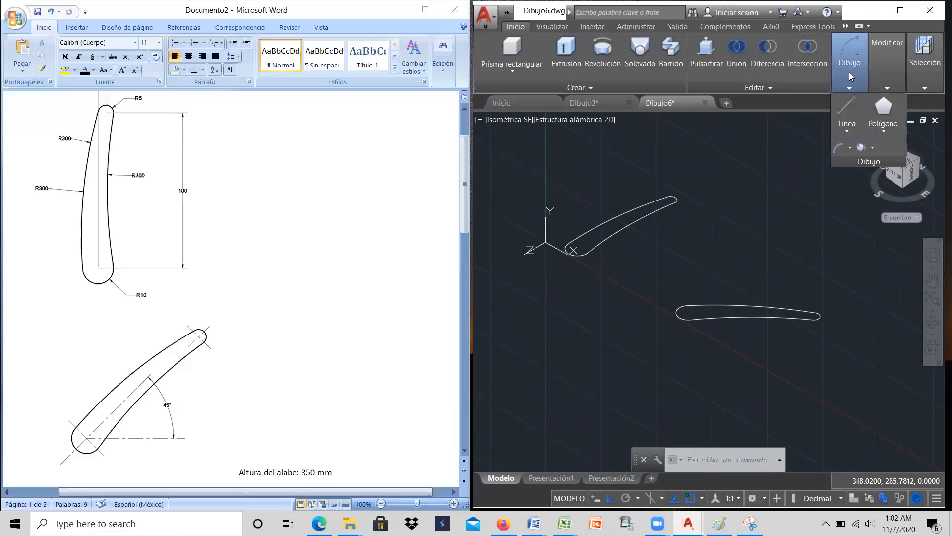
click(850, 102)
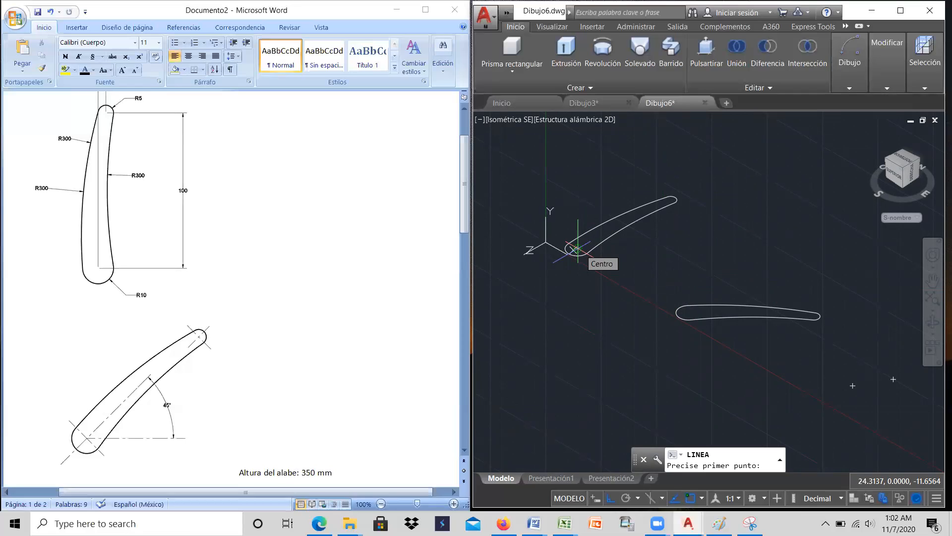
click(578, 249)
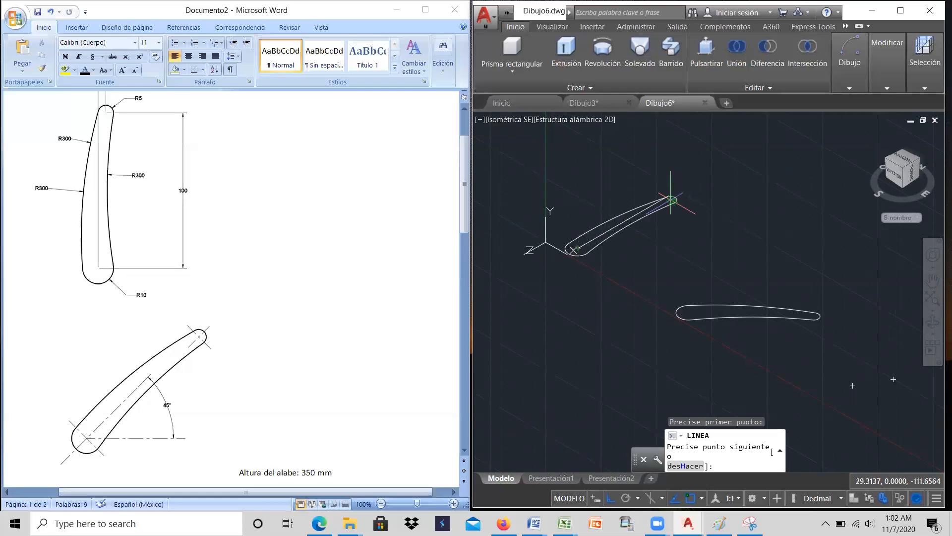
right_click(671, 200)
click(682, 207)
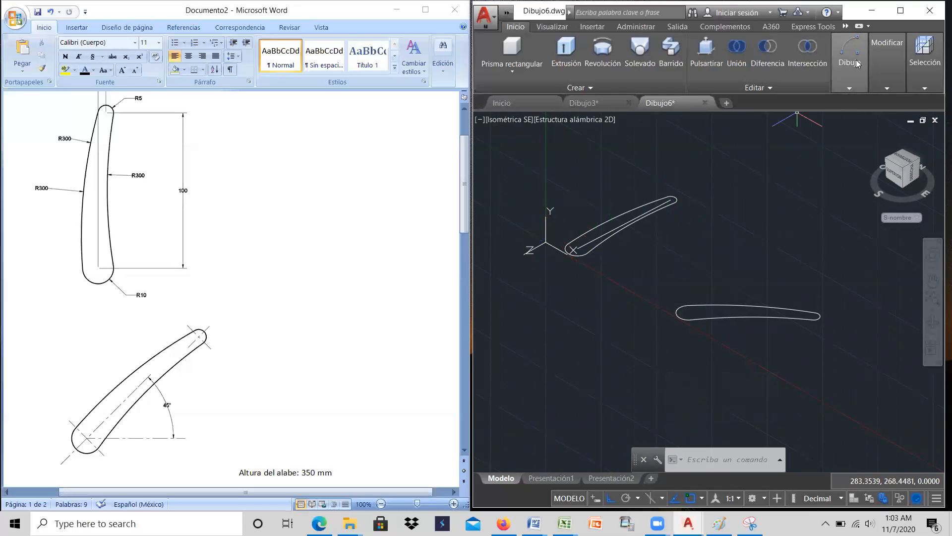
Draw a matching centre line between the end arc centres of the rotated blade profile
click(848, 85)
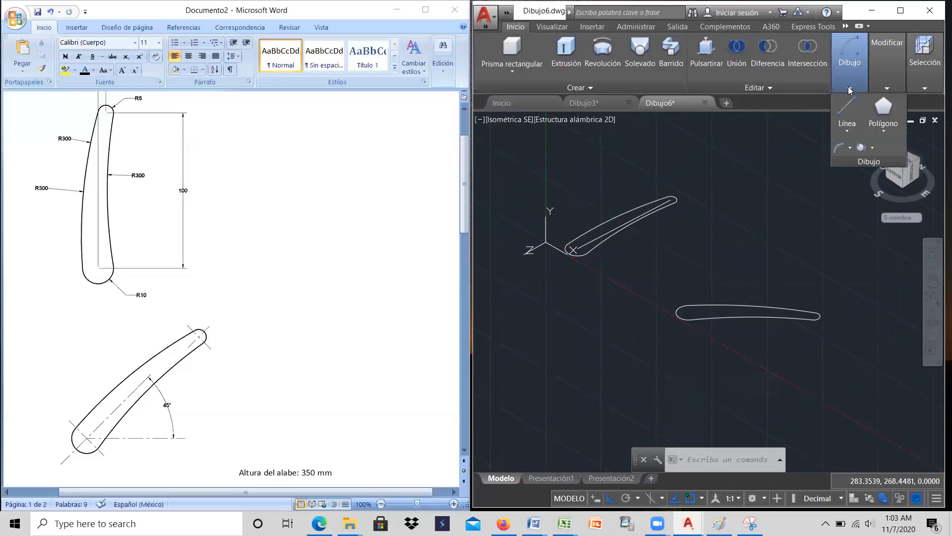
click(847, 110)
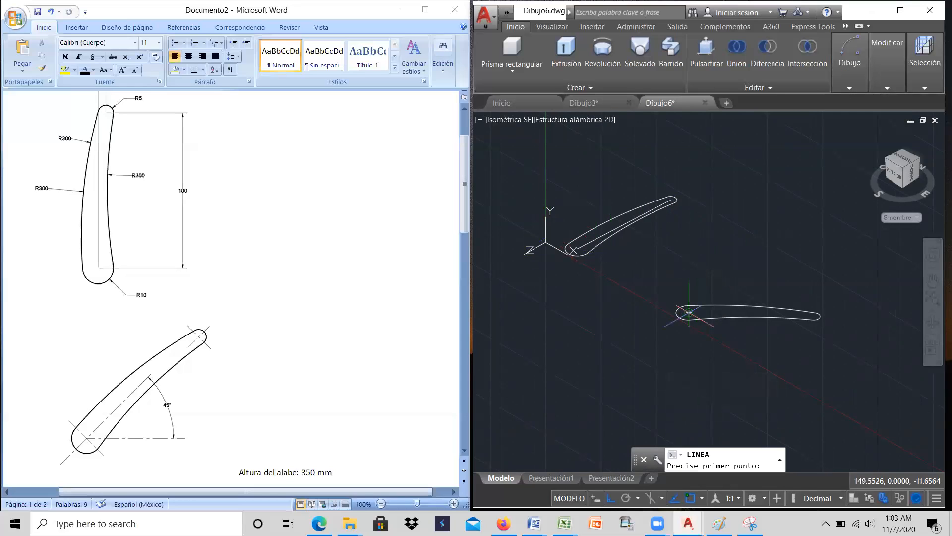
click(689, 312)
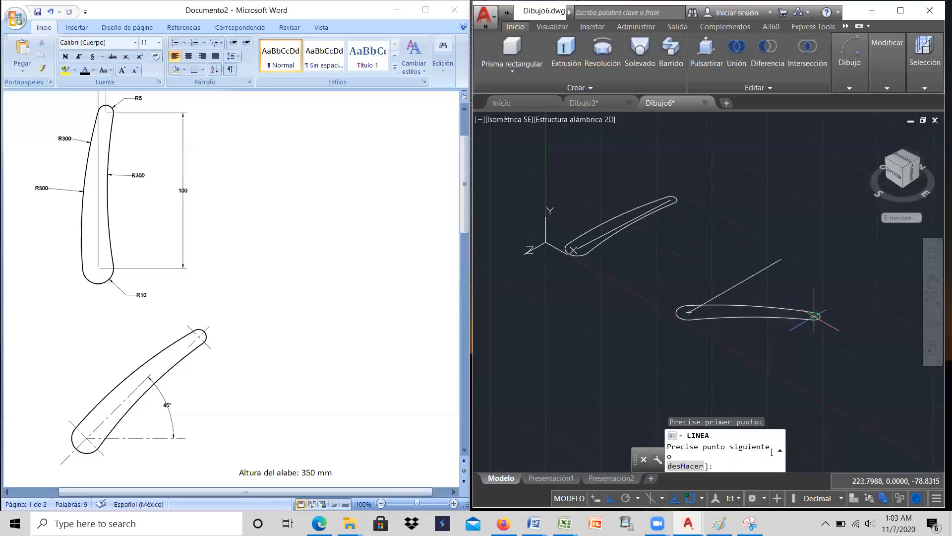
click(814, 315)
right_click(814, 316)
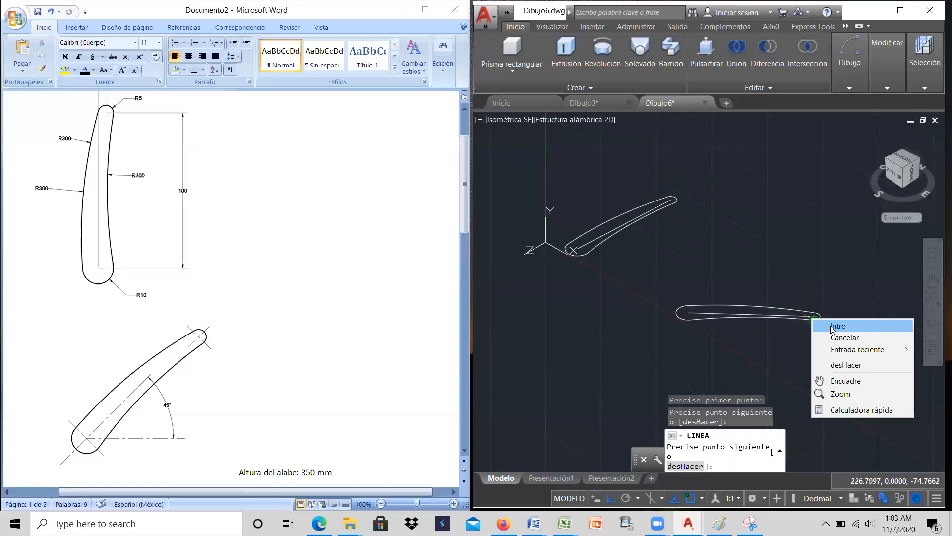
click(826, 324)
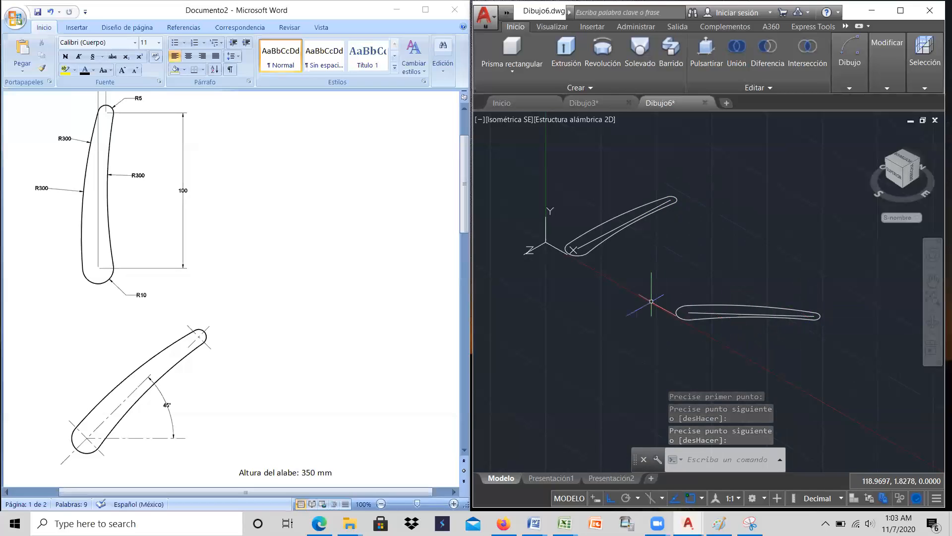
Draw a vertical line 350 units upward from the midpoint of the unrotated profile's centre line
scroll(640, 312, down, 2)
scroll(619, 245, up, 2)
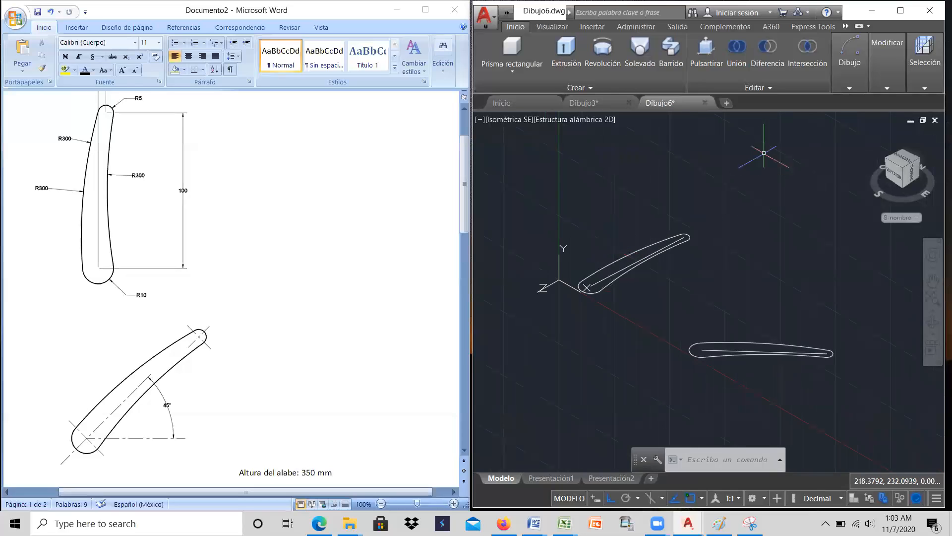
click(854, 78)
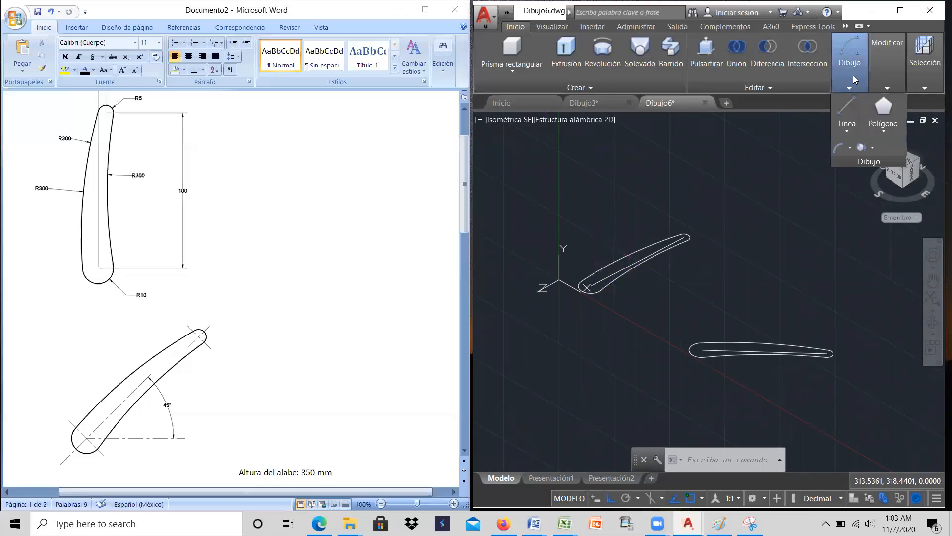
click(847, 106)
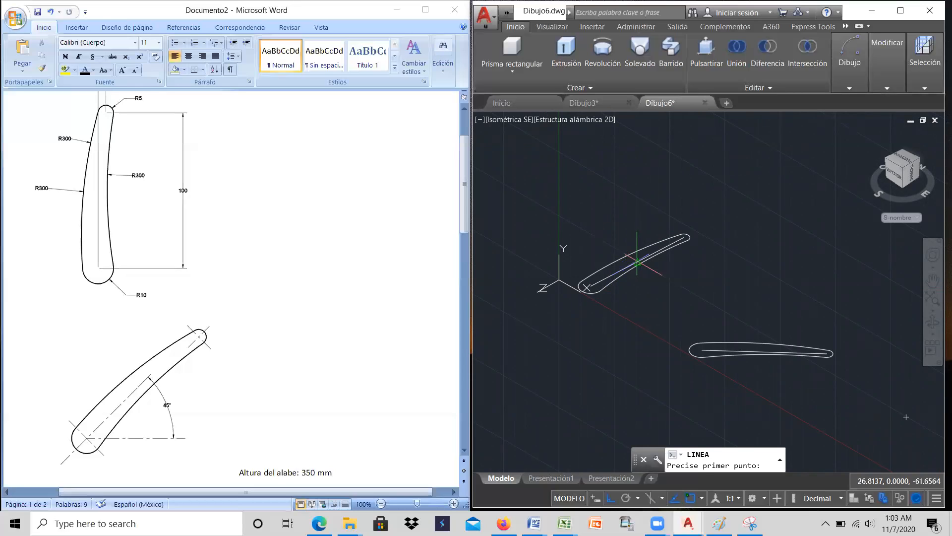
click(638, 263)
scroll(650, 199, down, 1)
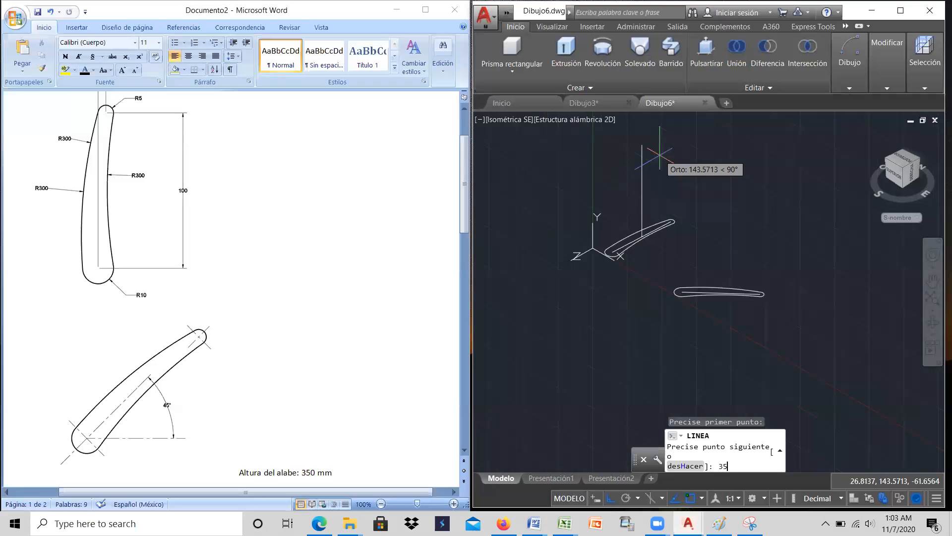
text(350)
key(Return)
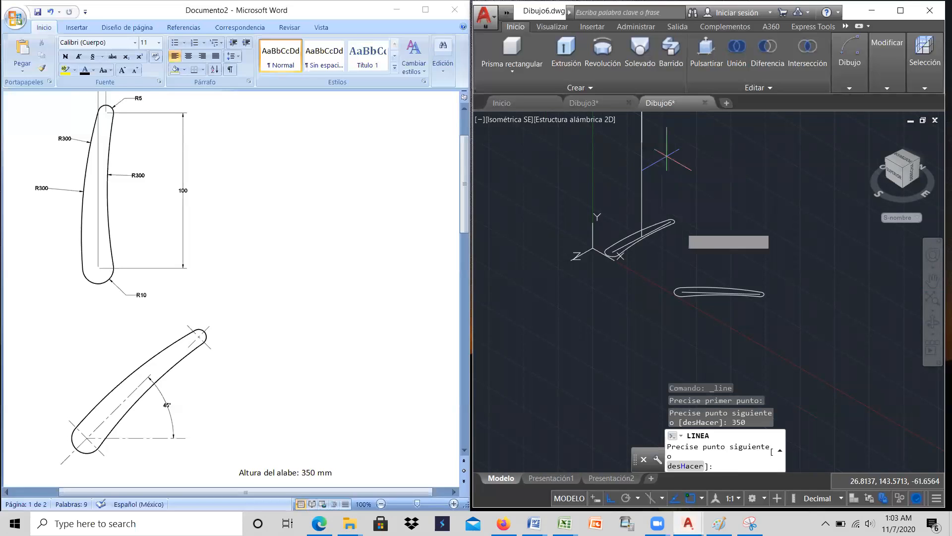
key(Return)
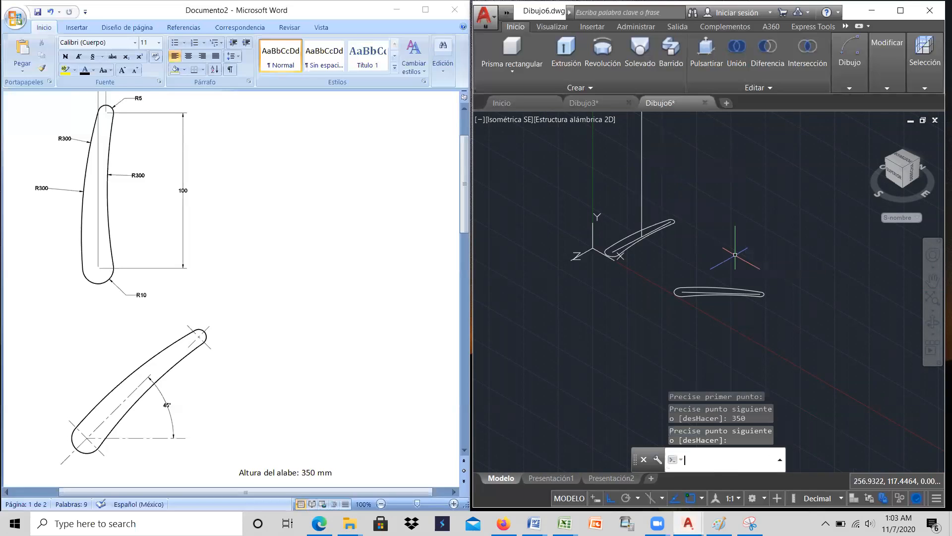
Move the rotated profile with its centre line, from that line's midpoint to the upper endpoint of the 350-unit vertical line
scroll(720, 251, down, 3)
scroll(711, 246, up, 4)
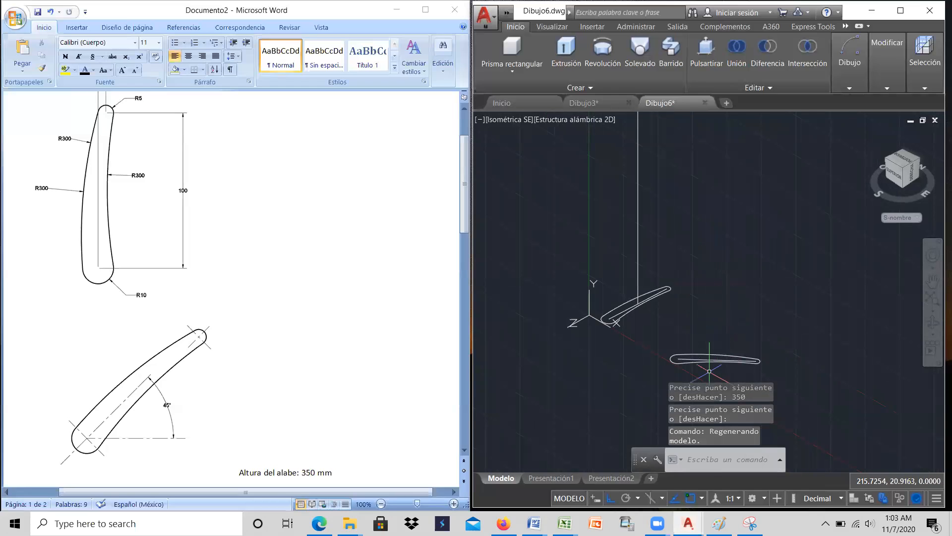
scroll(714, 357, up, 3)
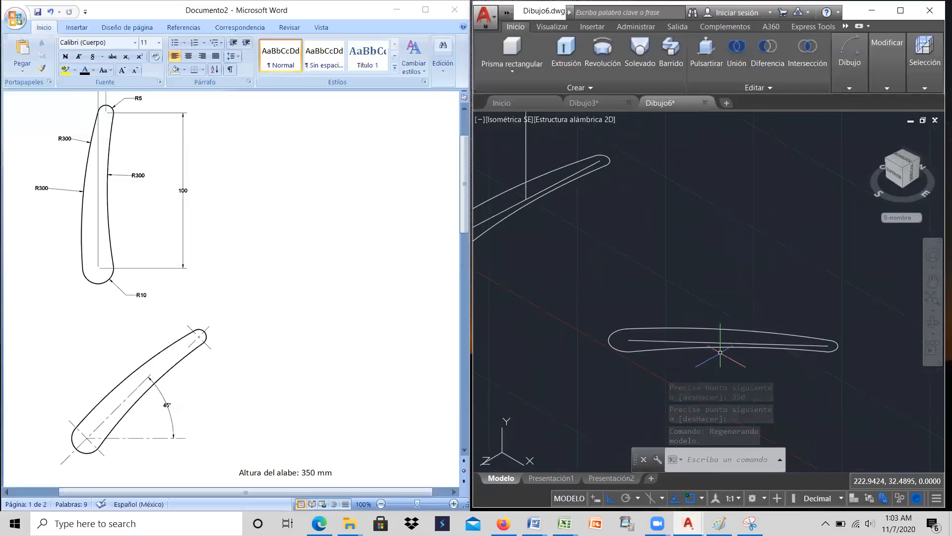
click(850, 66)
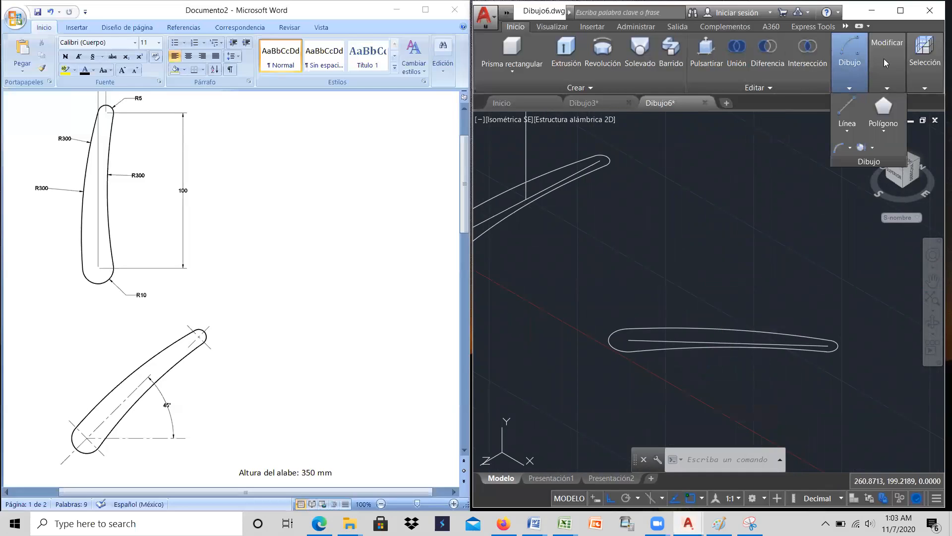
click(884, 59)
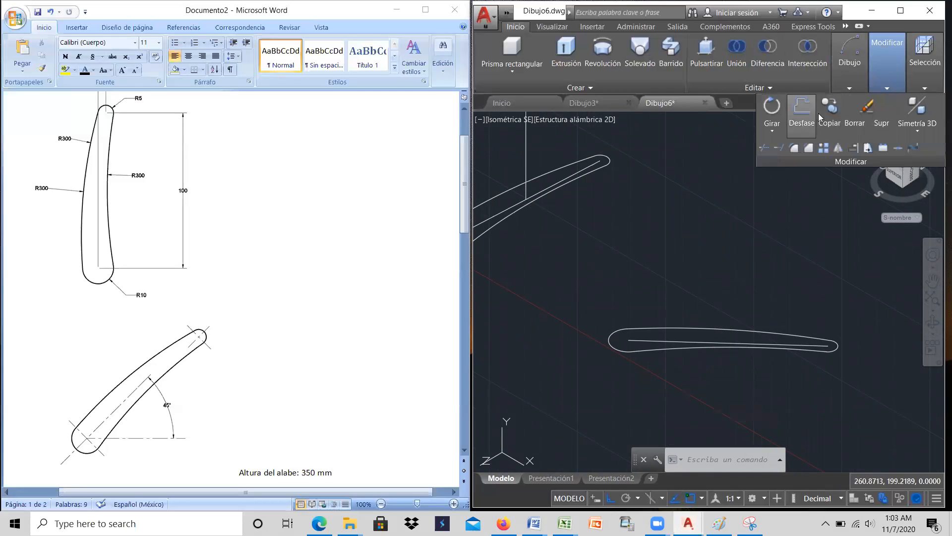
click(779, 131)
click(783, 151)
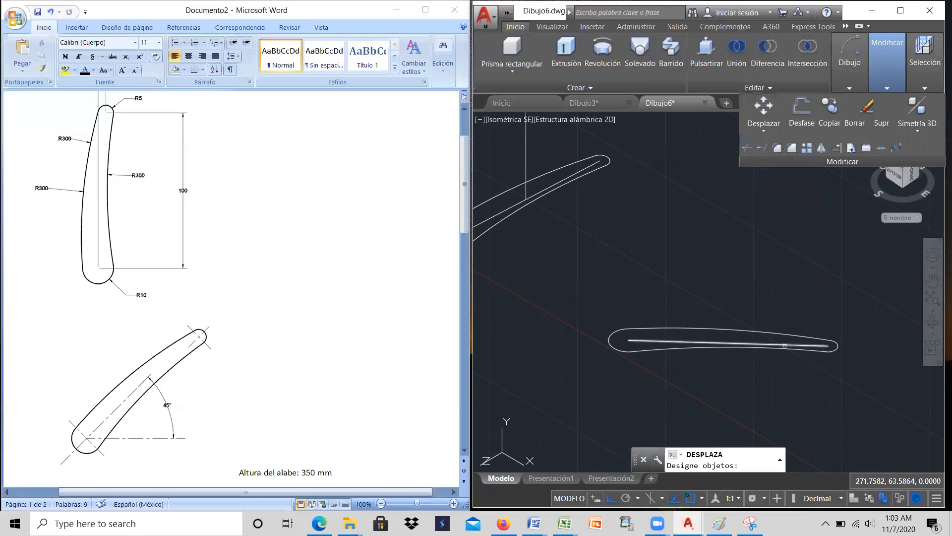
click(860, 380)
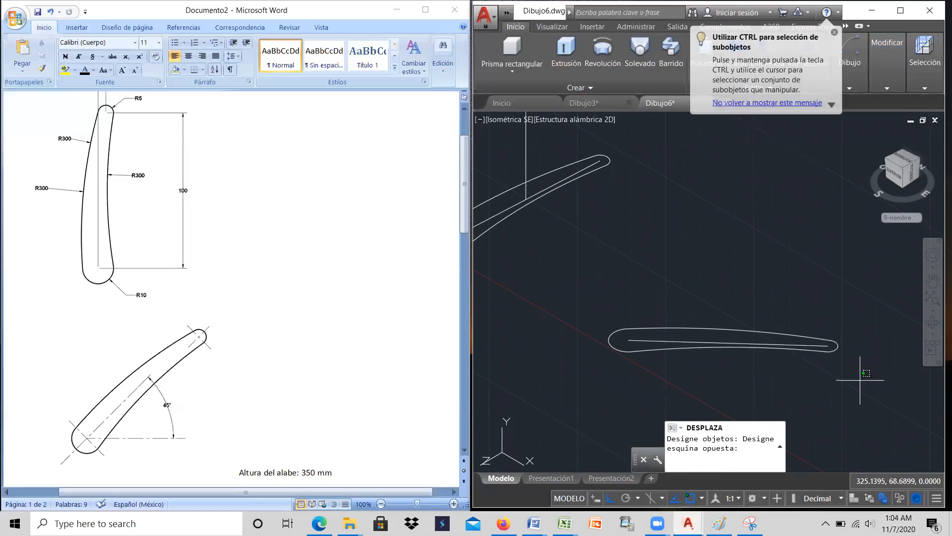
click(608, 300)
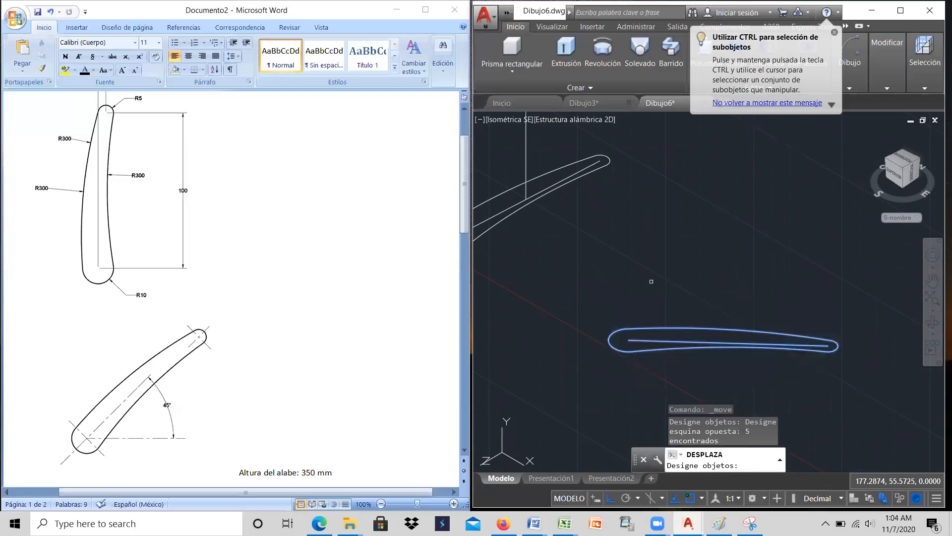
key(Return)
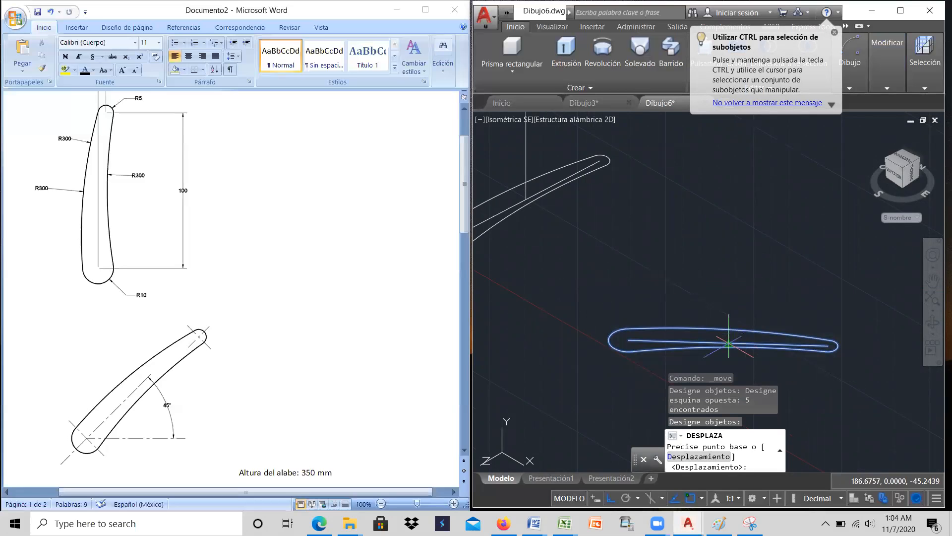
click(729, 343)
scroll(729, 343, down, 3)
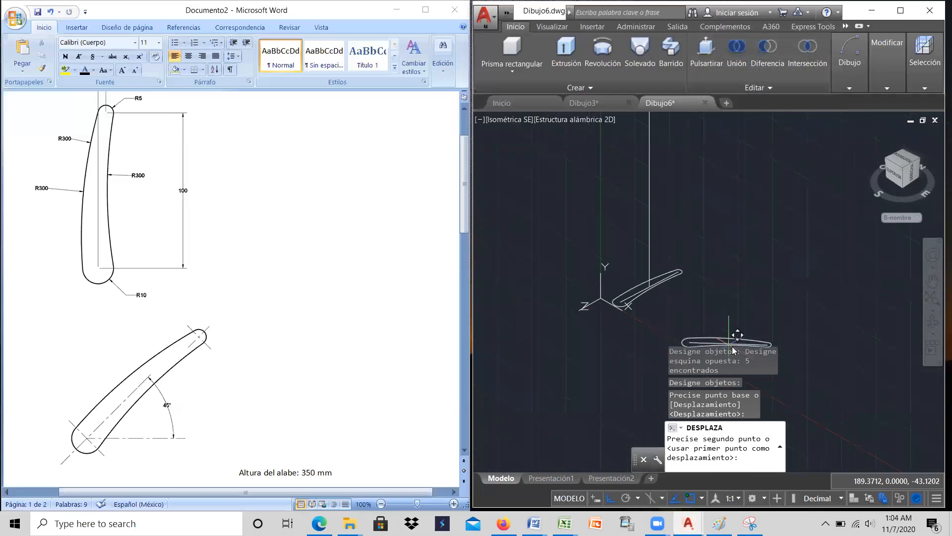
scroll(733, 348, down, 3)
scroll(724, 224, up, 2)
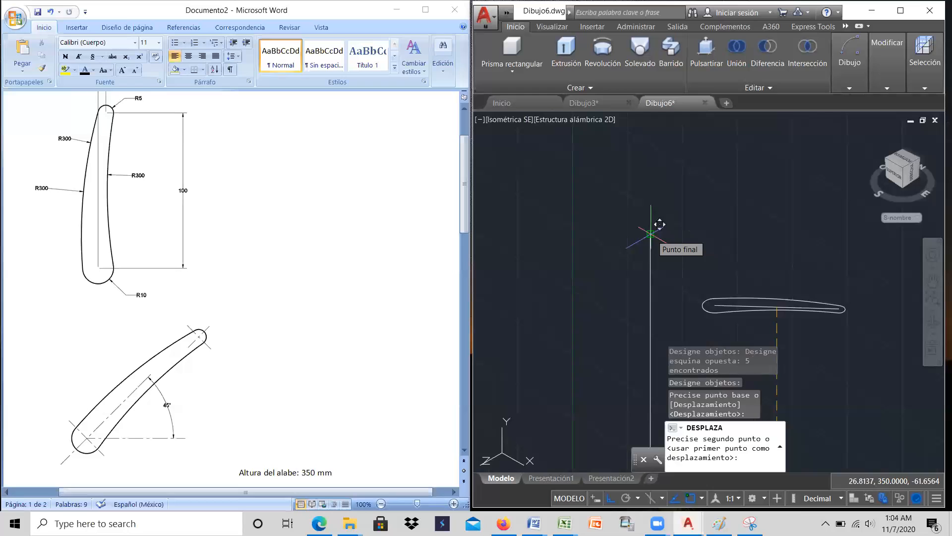
click(660, 224)
scroll(733, 234, down, 5)
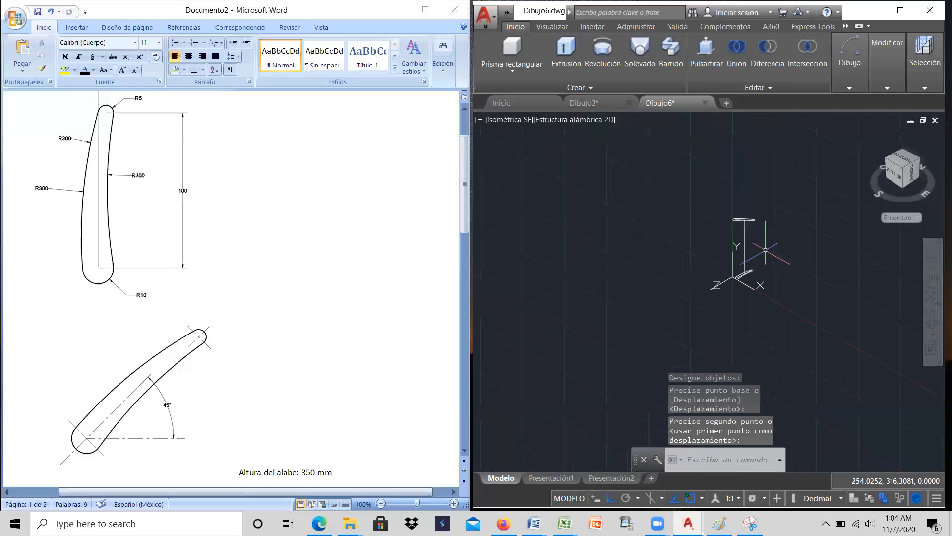
Join the four arcs of the upper blade profile into one closed polyline, leaving out its centre line
scroll(766, 250, up, 4)
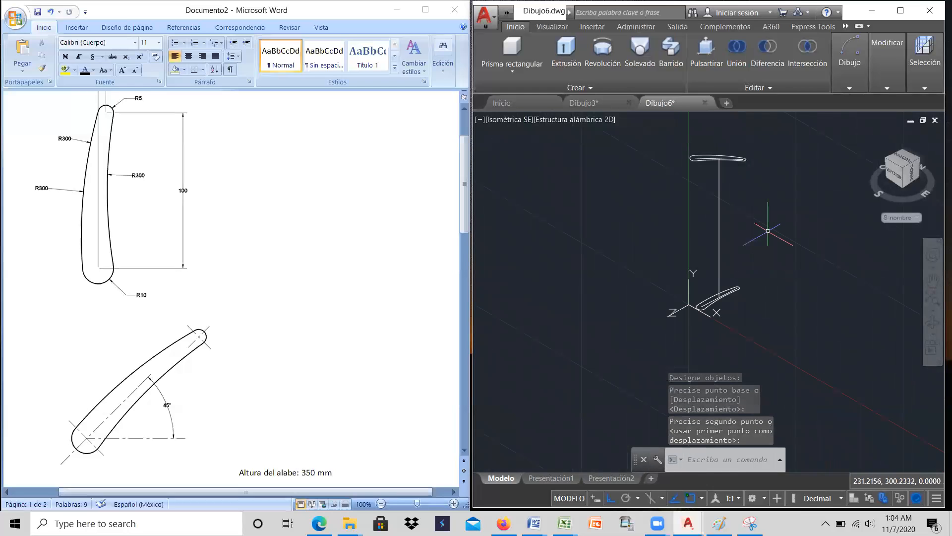
scroll(719, 155, up, 4)
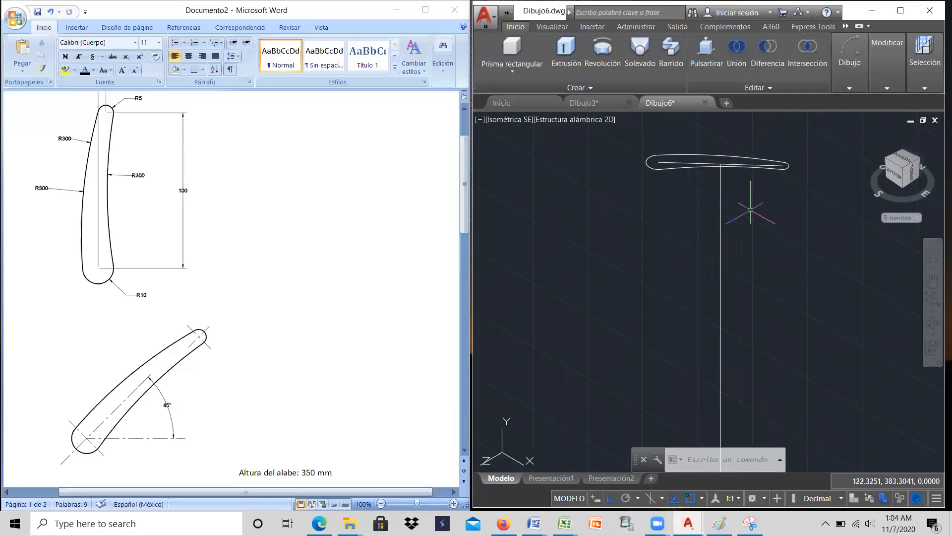
scroll(763, 203, down, 2)
scroll(712, 184, up, 4)
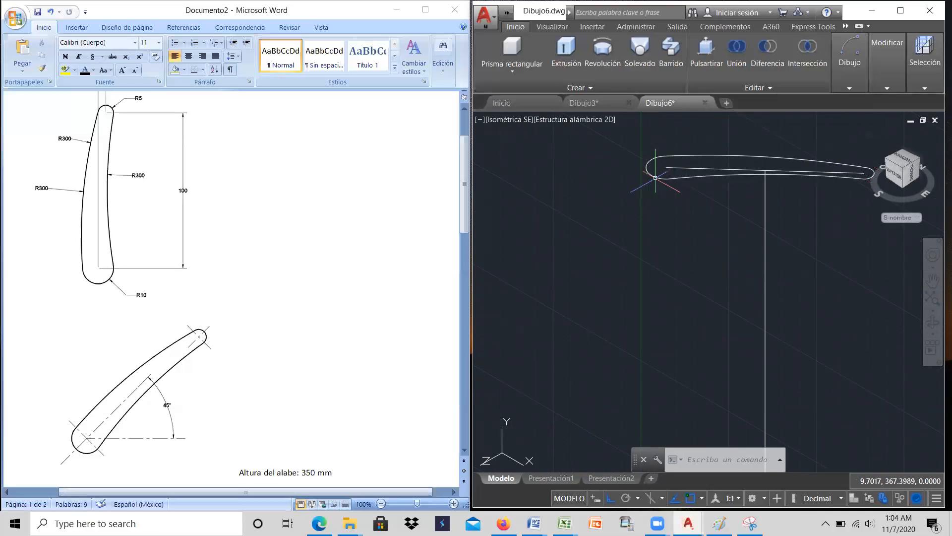
scroll(618, 177, down, 3)
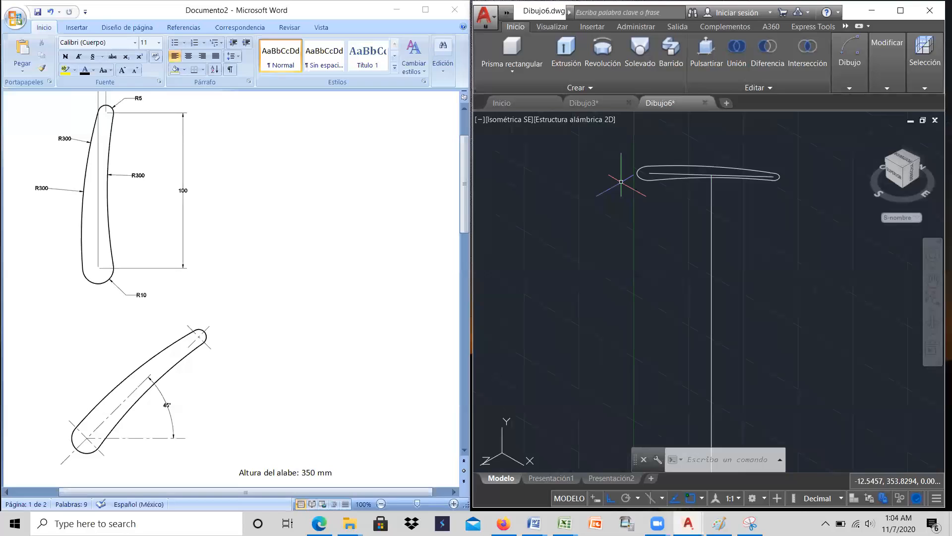
scroll(738, 176, up, 2)
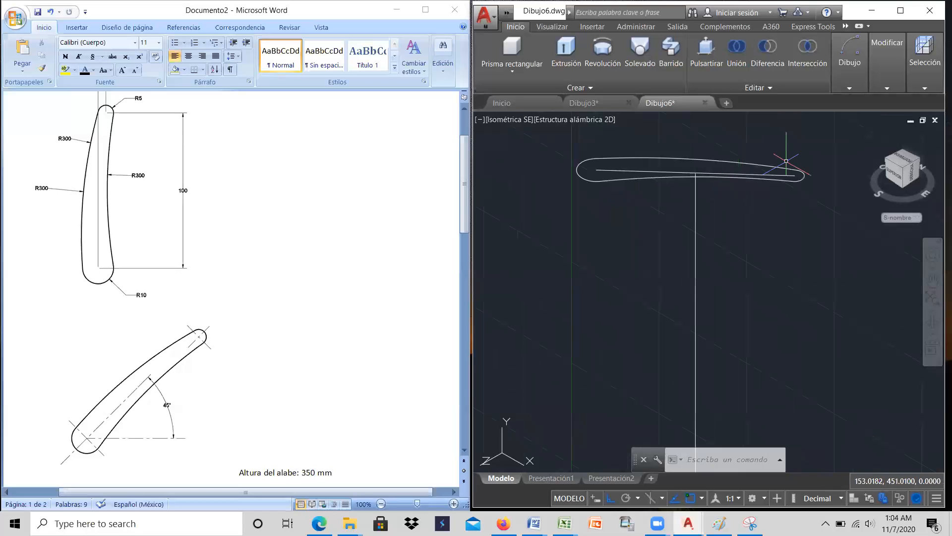
mouse_move(881, 75)
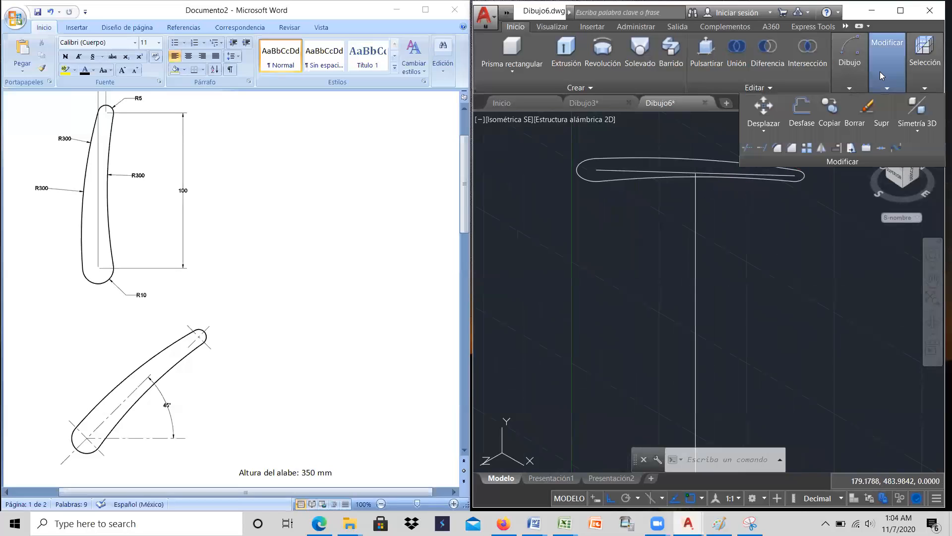
click(881, 149)
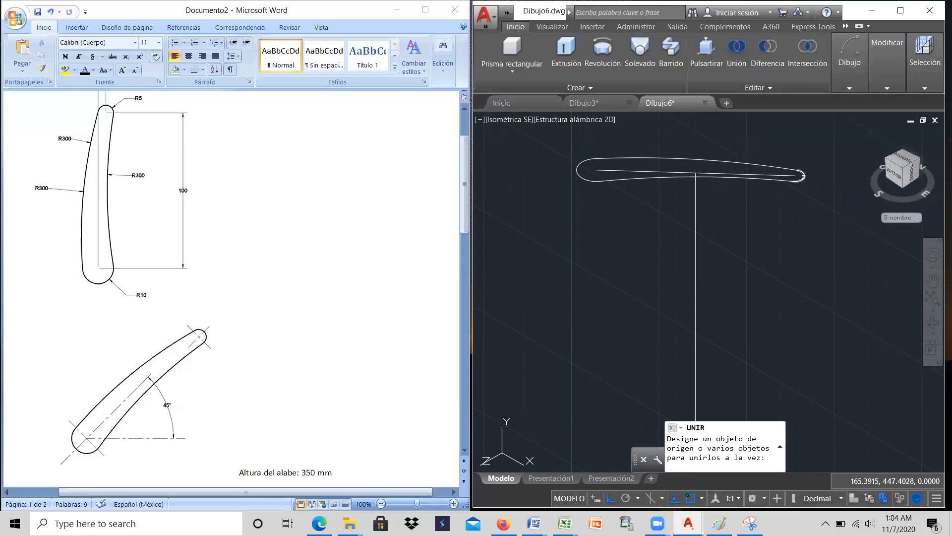
click(804, 176)
click(775, 165)
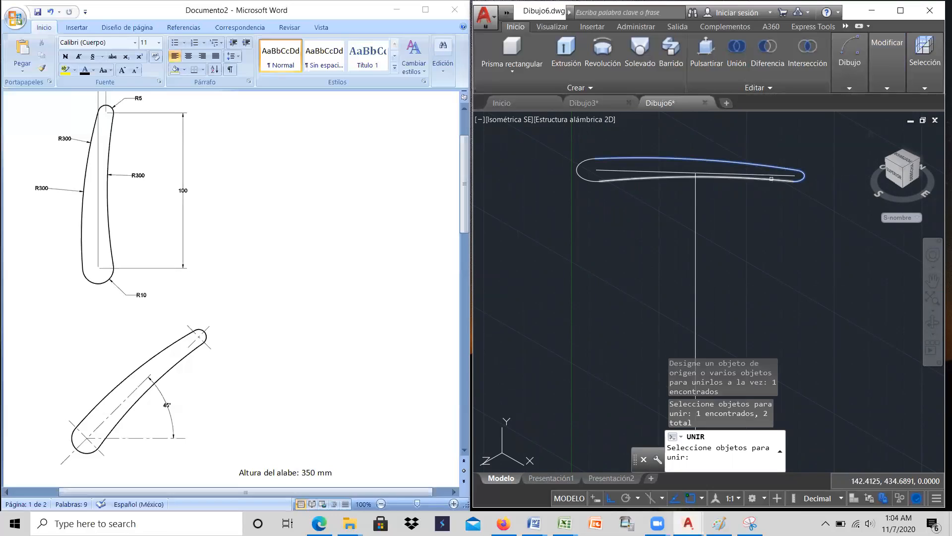
click(772, 179)
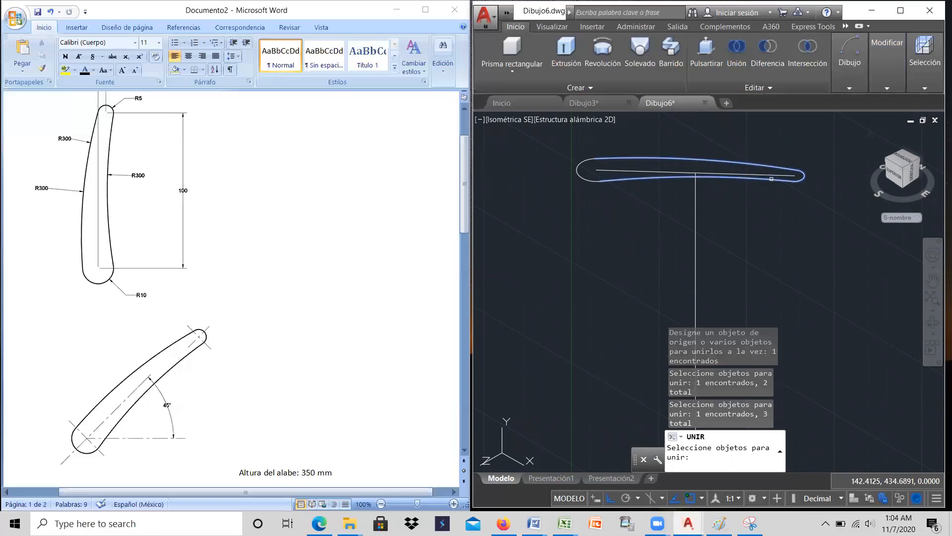
click(583, 176)
key(Return)
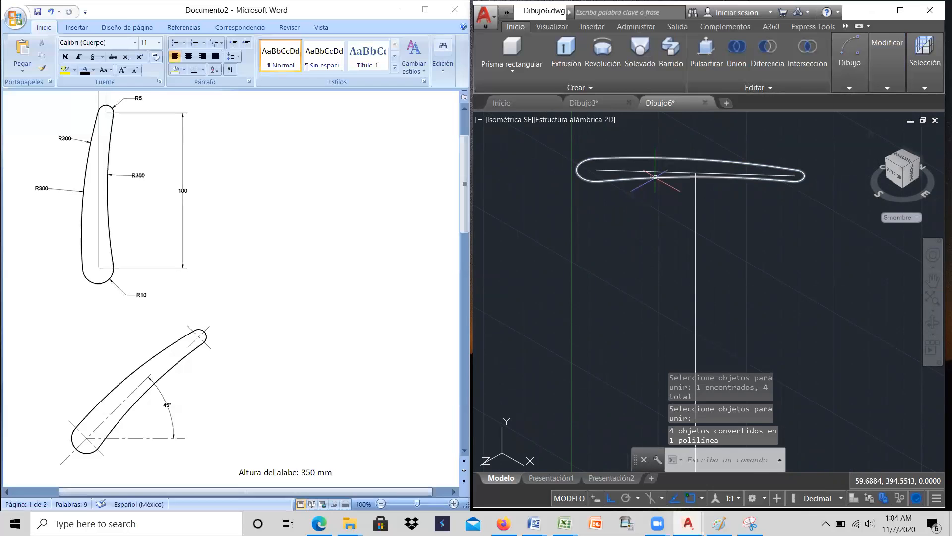
Join the four arcs of the base blade profile into one closed polyline, leaving out its centre line
scroll(694, 141, down, 6)
scroll(698, 281, up, 6)
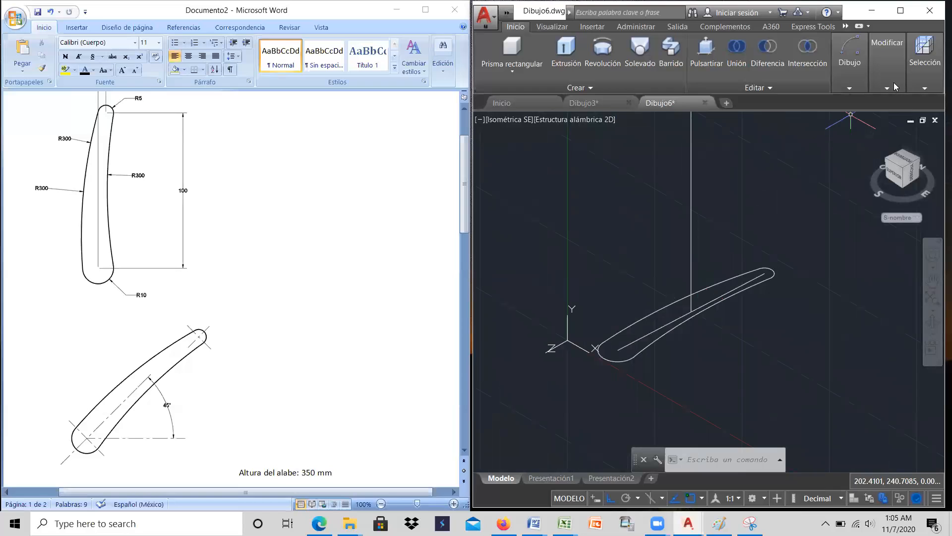
click(887, 64)
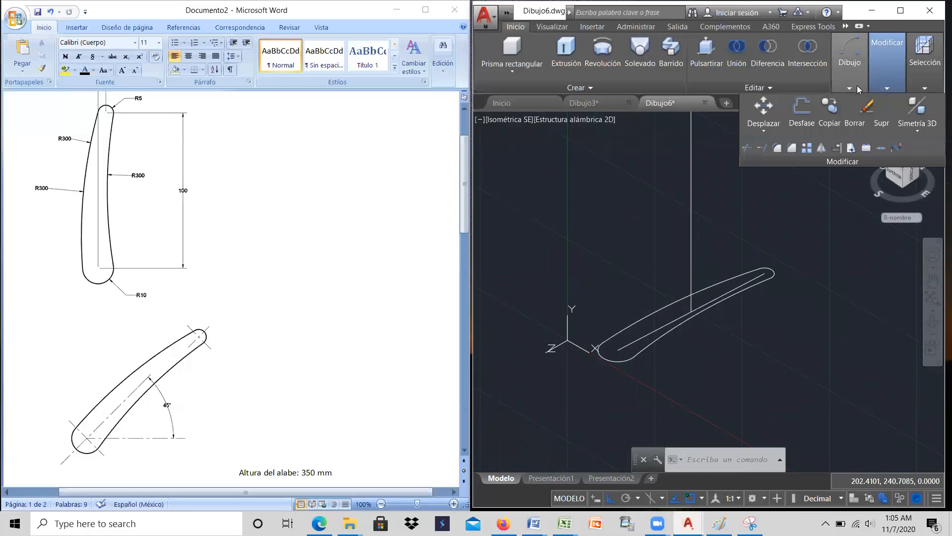
click(881, 148)
click(774, 272)
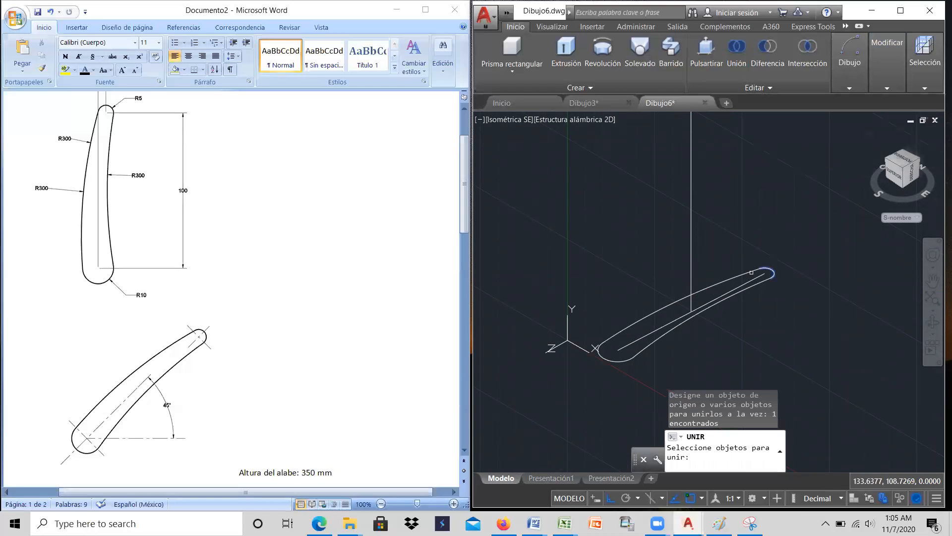
click(758, 283)
click(756, 286)
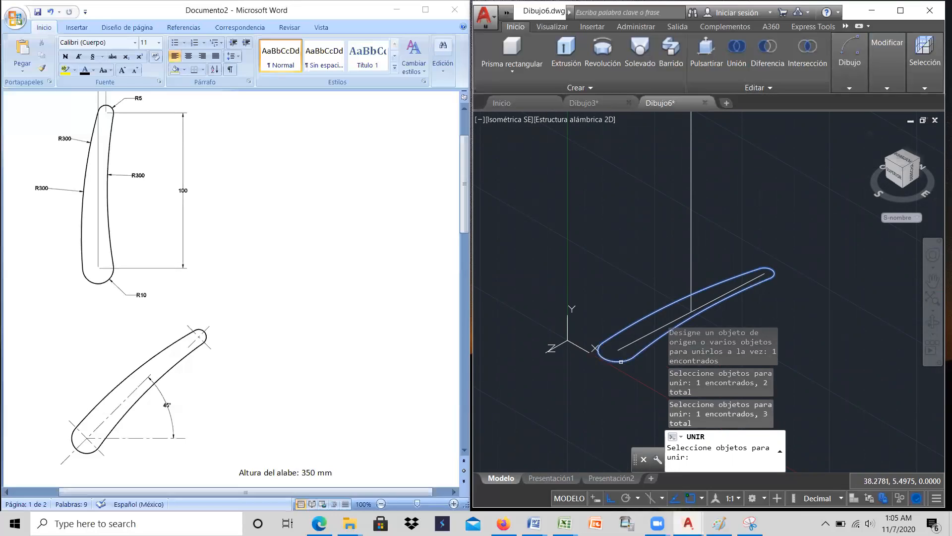
click(621, 362)
key(Return)
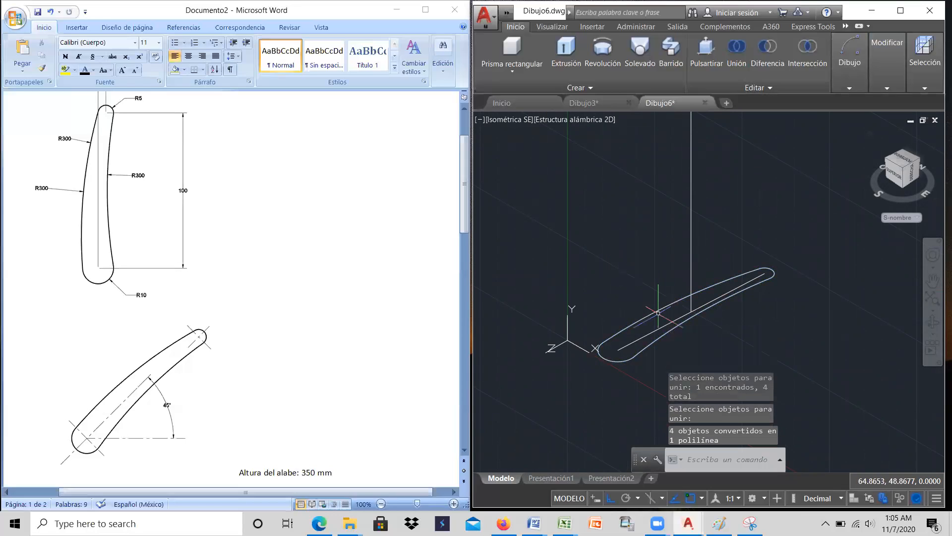
Try to loft a solid from the upper profile to the base profile using the cross-sections-only option
scroll(663, 337, down, 5)
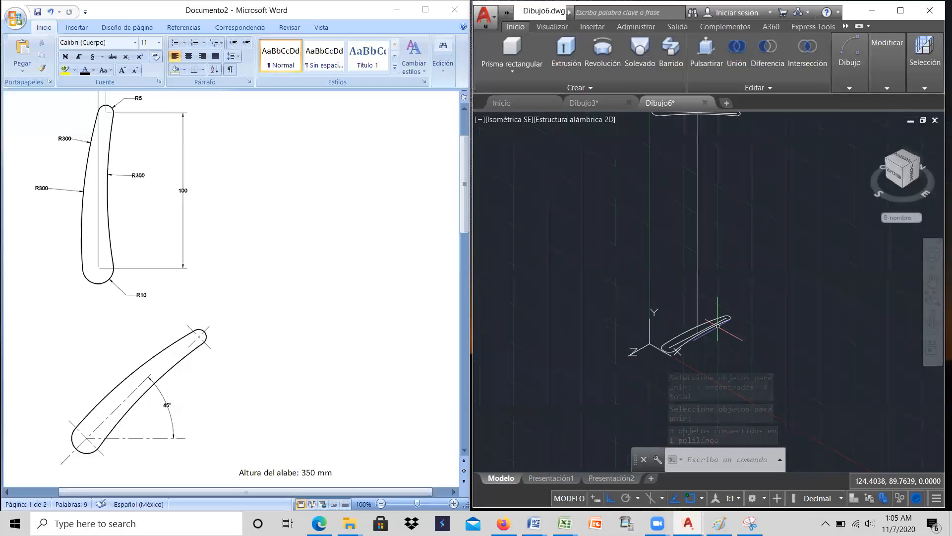
scroll(679, 226, up, 4)
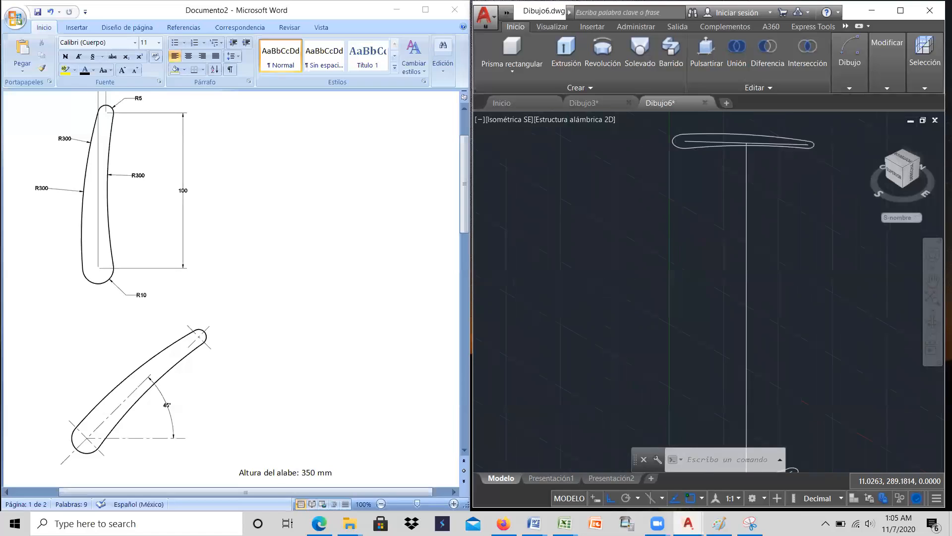
scroll(680, 227, down, 2)
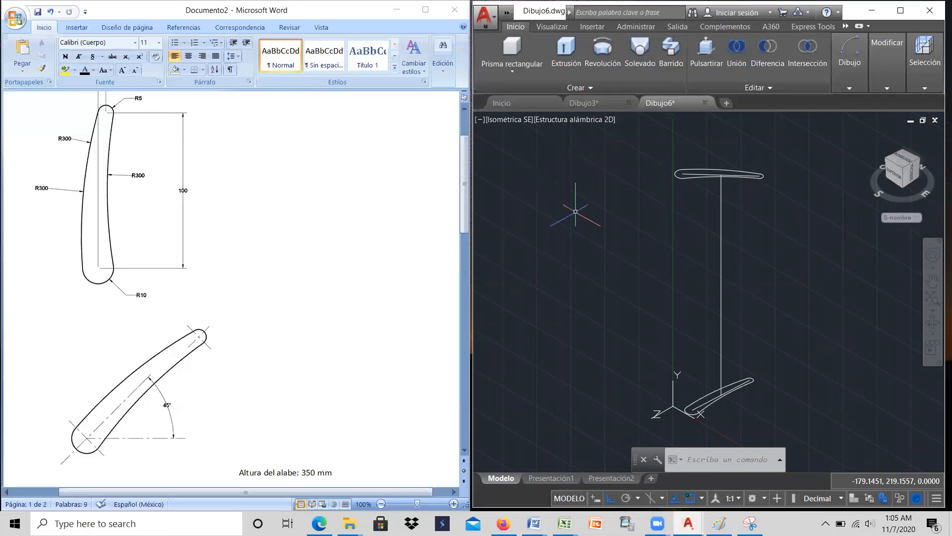
click(639, 49)
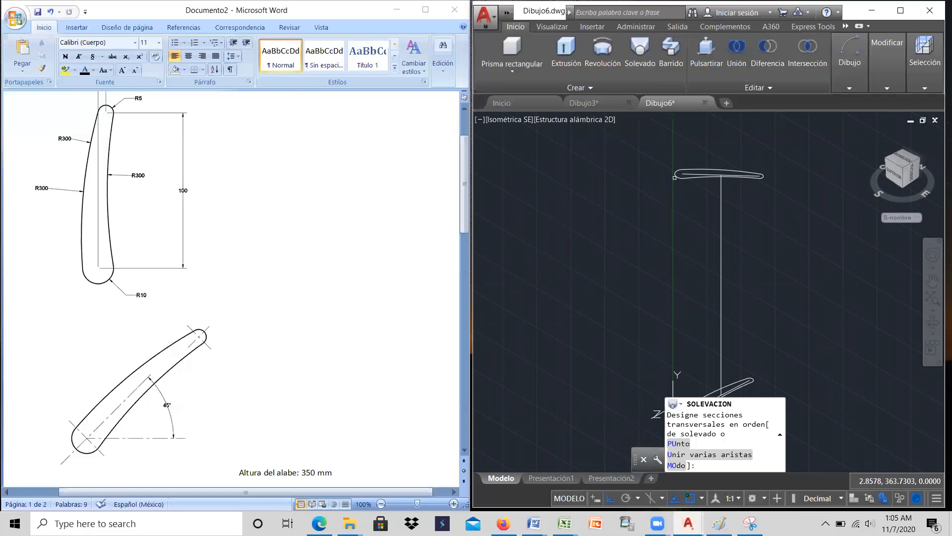
click(675, 175)
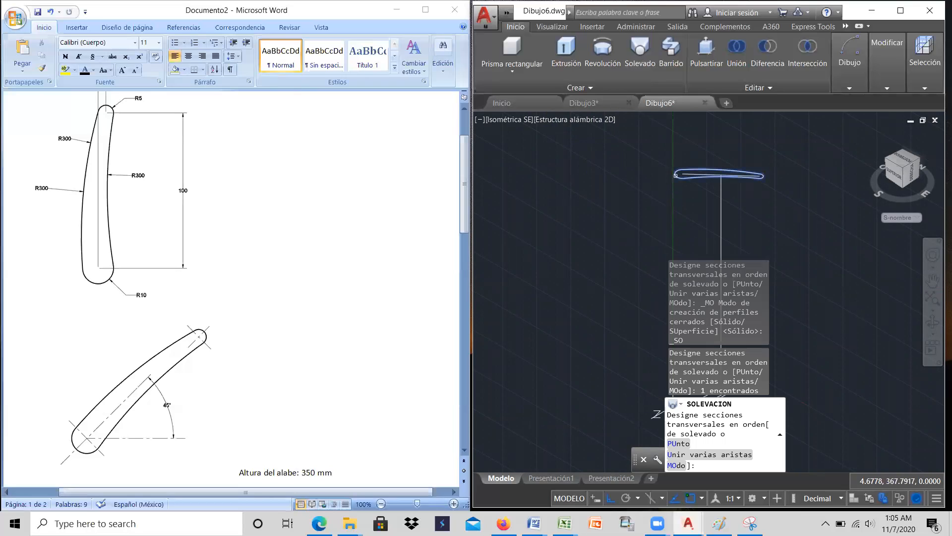
scroll(623, 224, down, 4)
scroll(639, 297, up, 3)
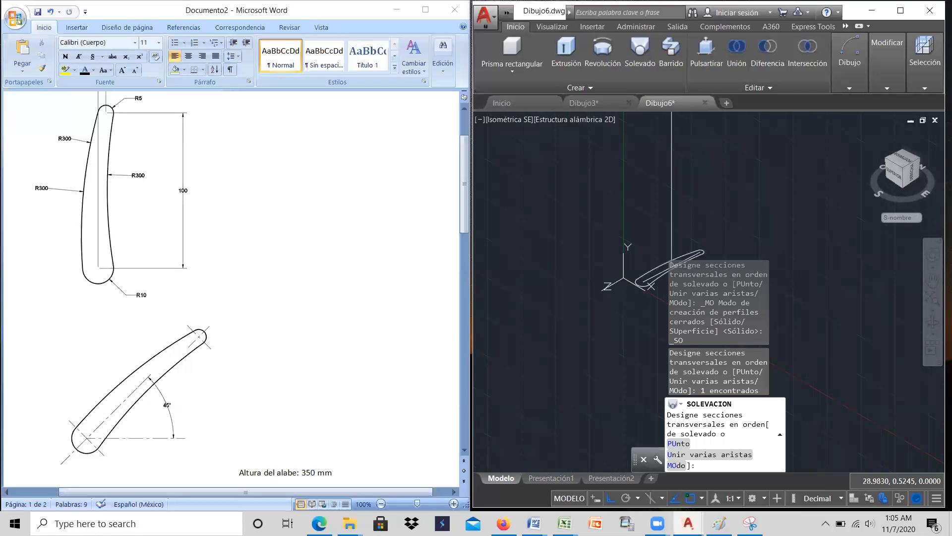
click(639, 286)
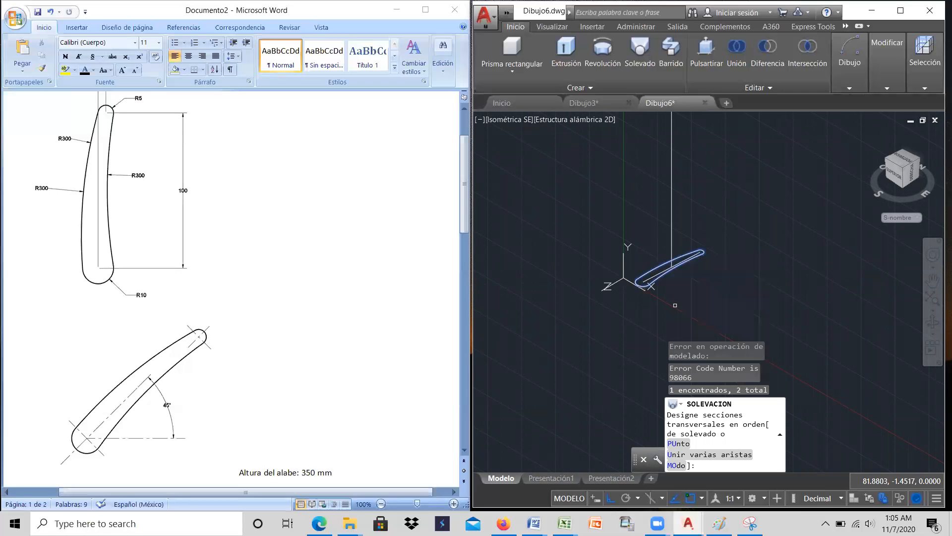
scroll(722, 306, down, 2)
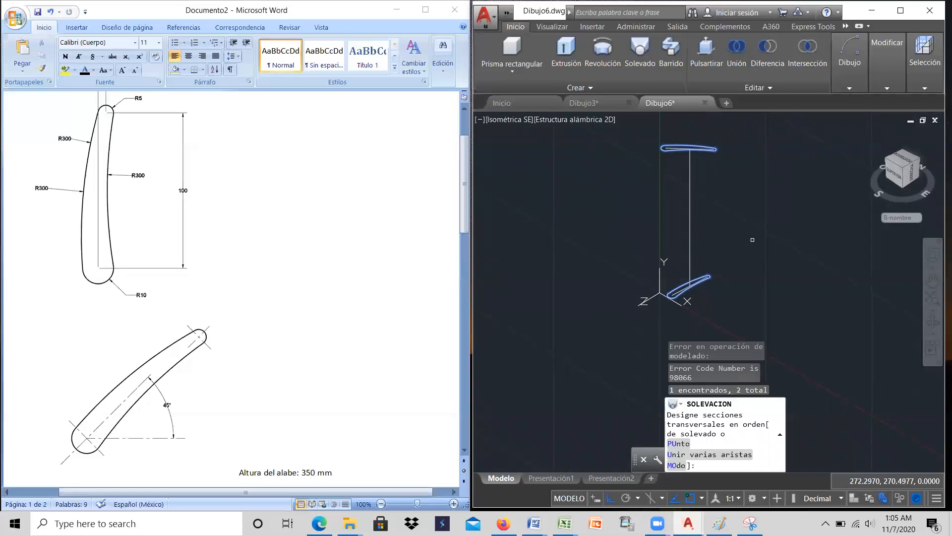
key(Return)
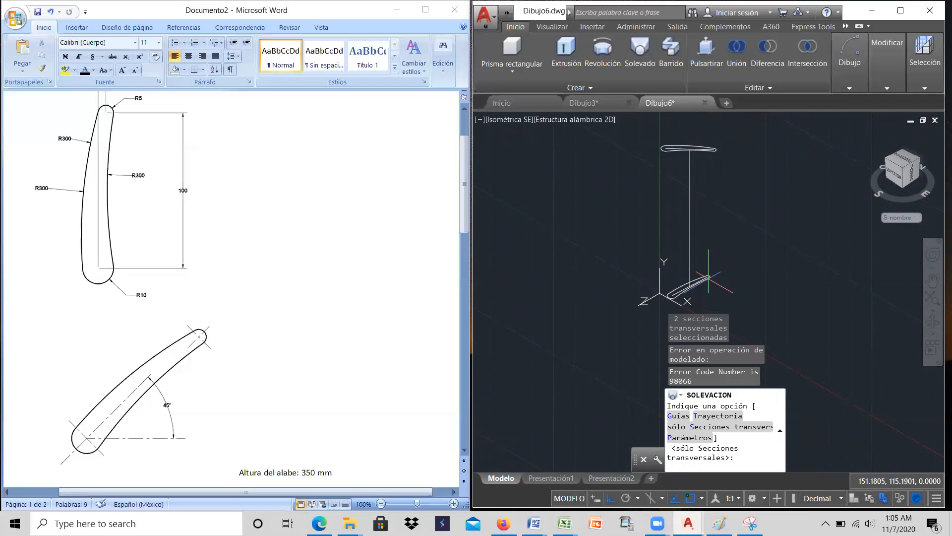
scroll(707, 278, up, 3)
scroll(707, 278, up, 2)
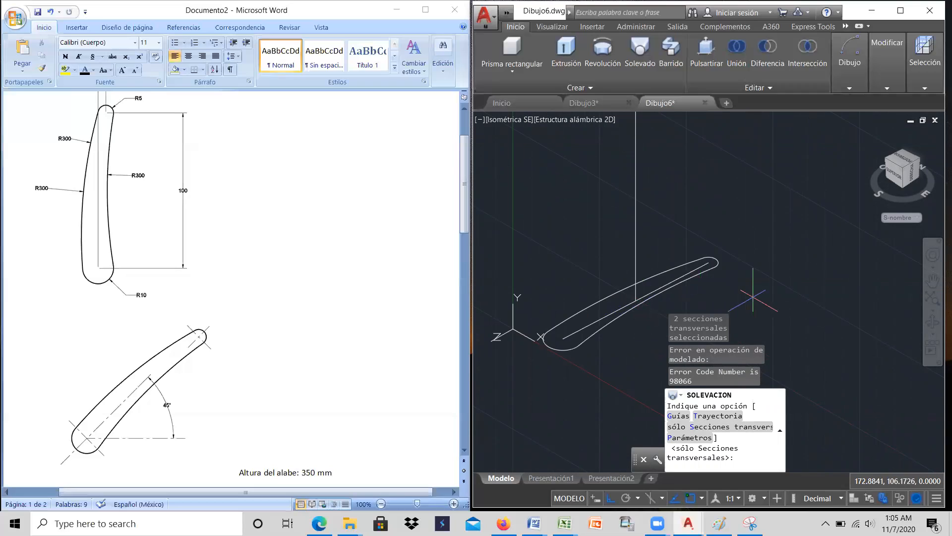
right_click(752, 296)
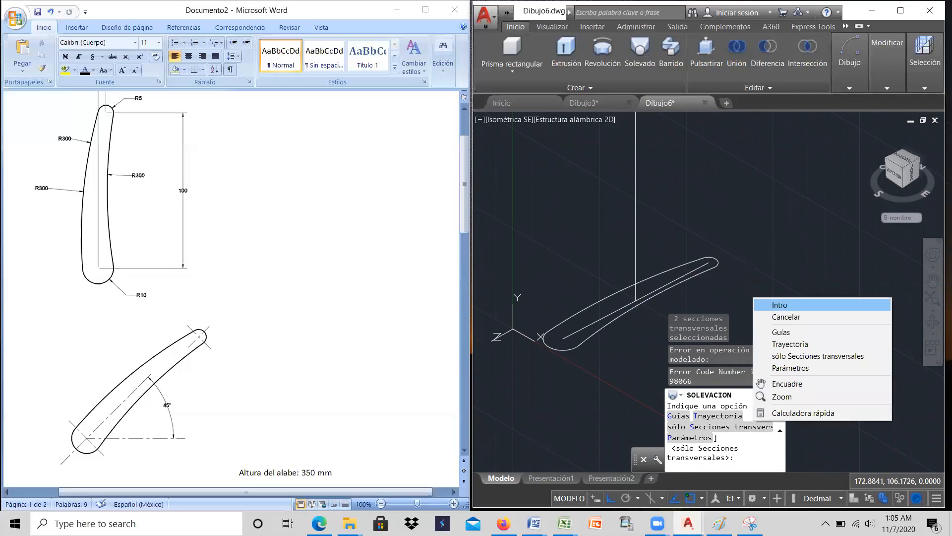
click(776, 305)
scroll(744, 321, down, 3)
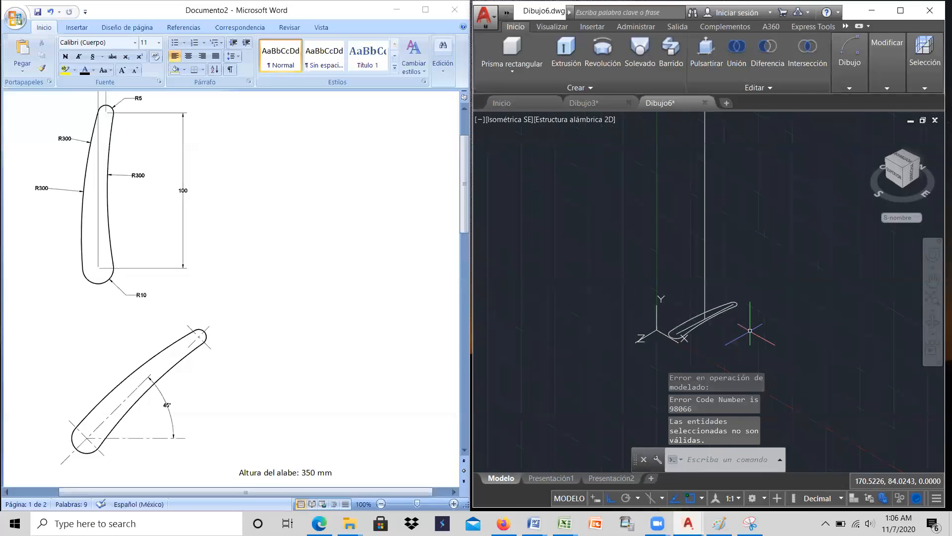
scroll(750, 335, down, 2)
scroll(760, 284, up, 2)
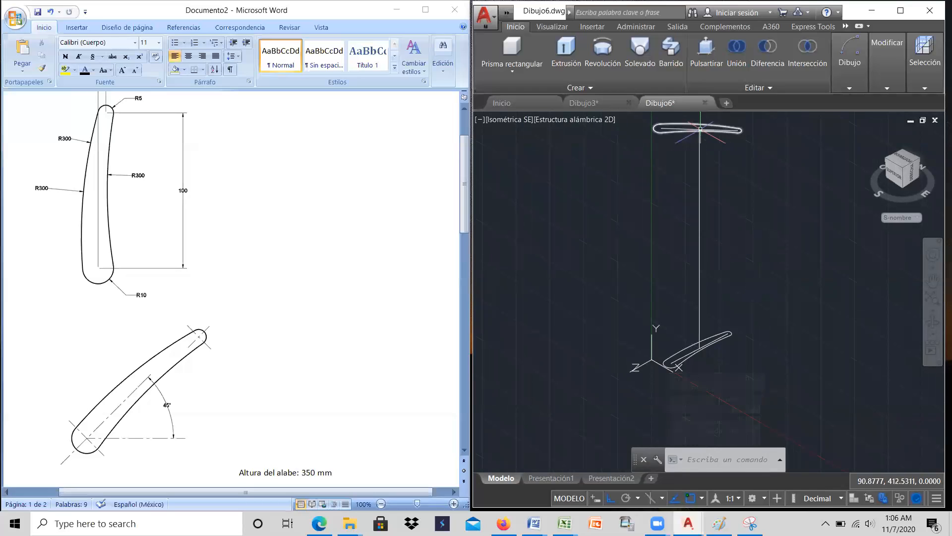
click(640, 49)
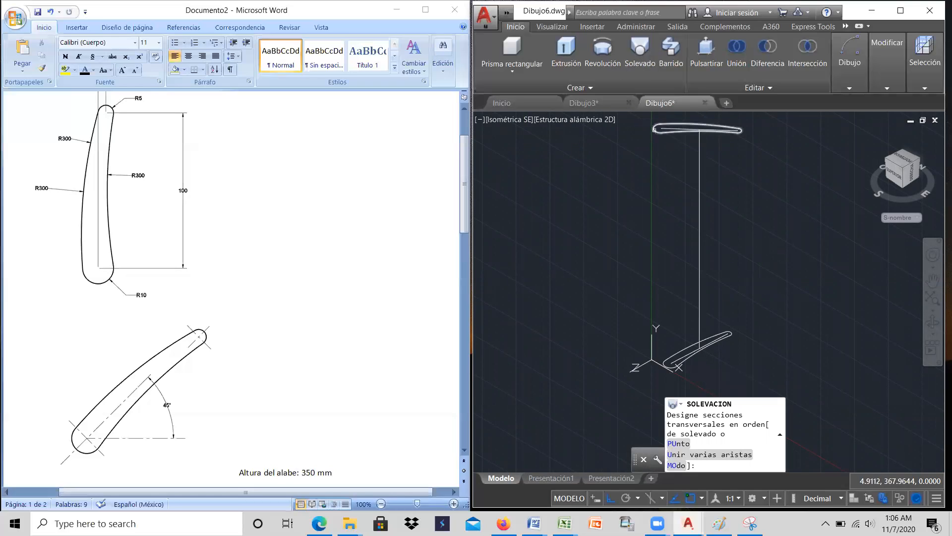
click(655, 130)
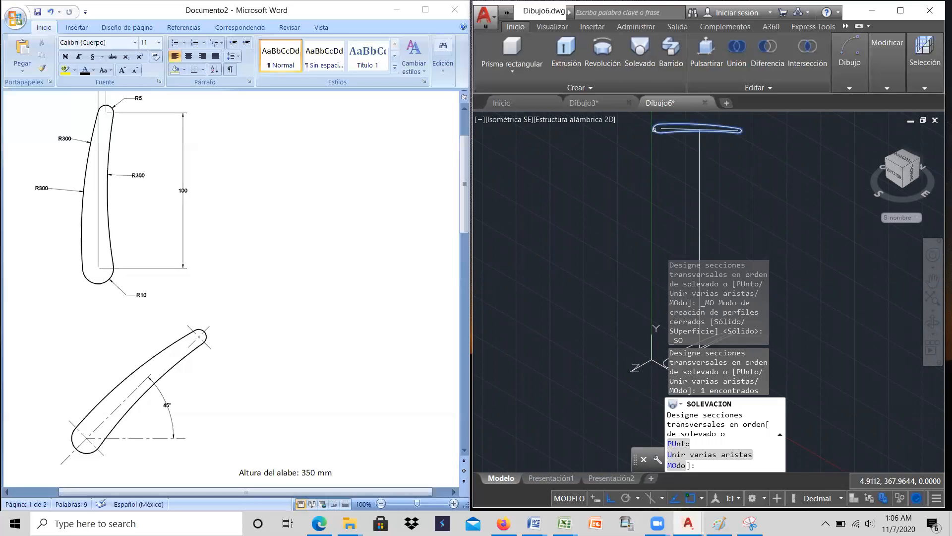
scroll(647, 221, down, 2)
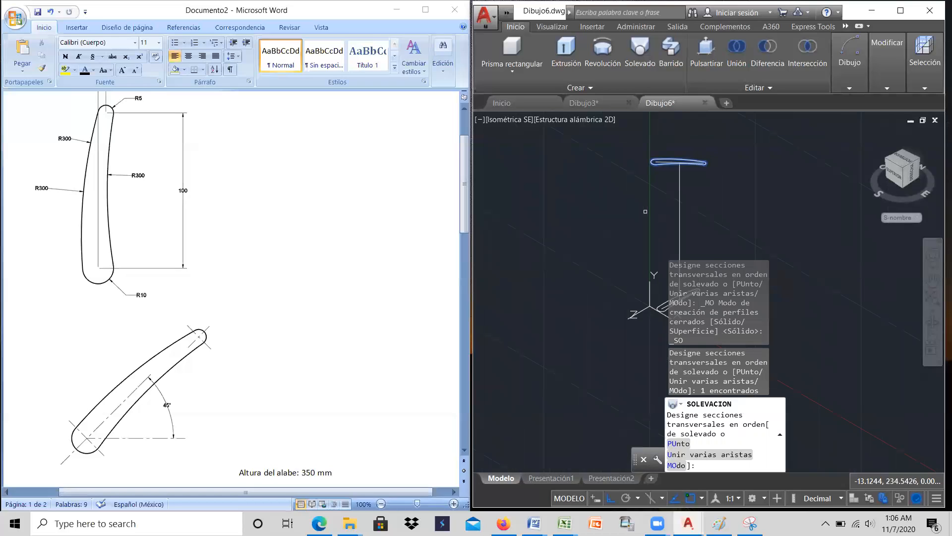
scroll(644, 206, down, 2)
scroll(658, 248, up, 3)
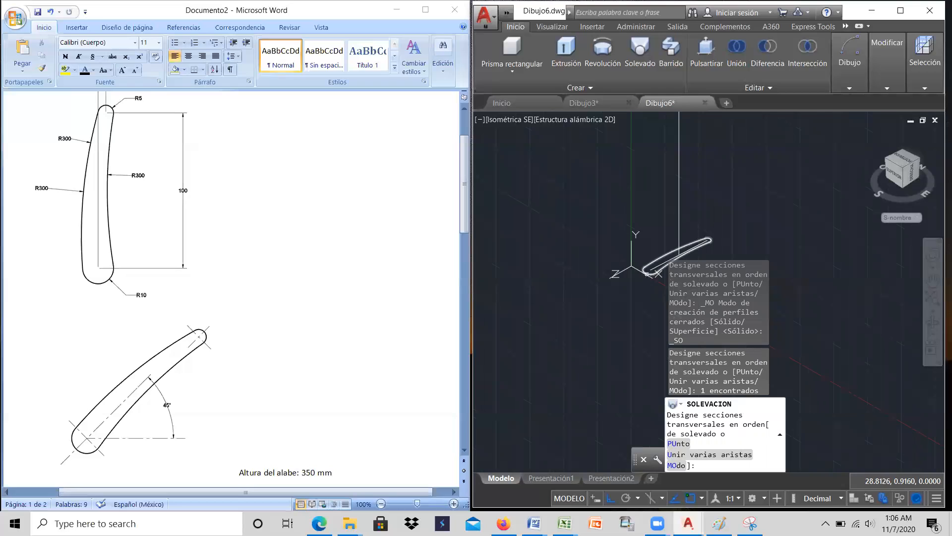
click(647, 273)
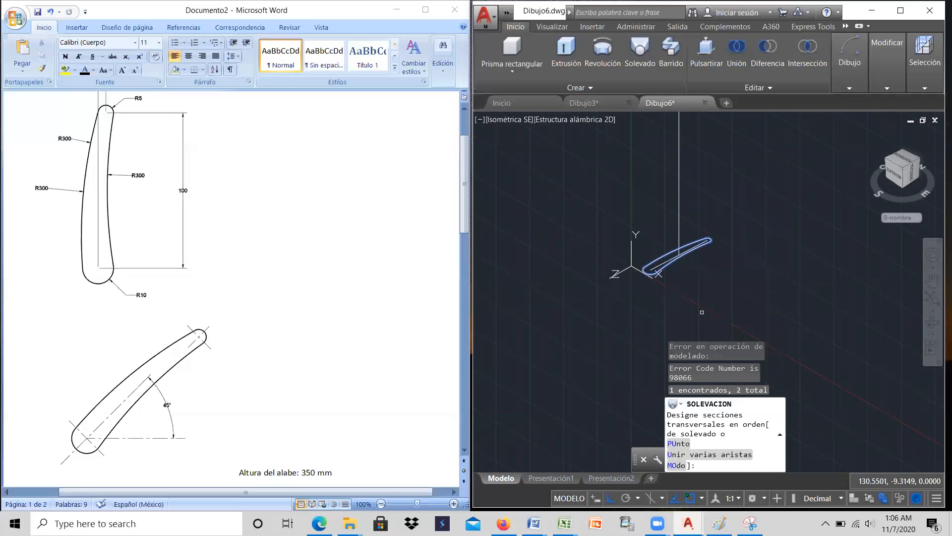
key(Return)
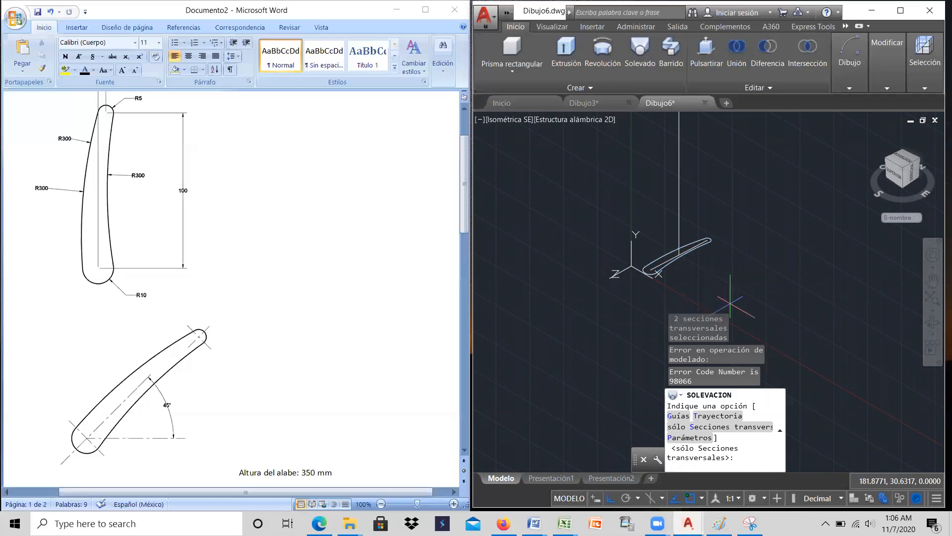
Maximize the drawing window and loft a solid from the base profile to the upper profile using only the cross-sections
click(902, 13)
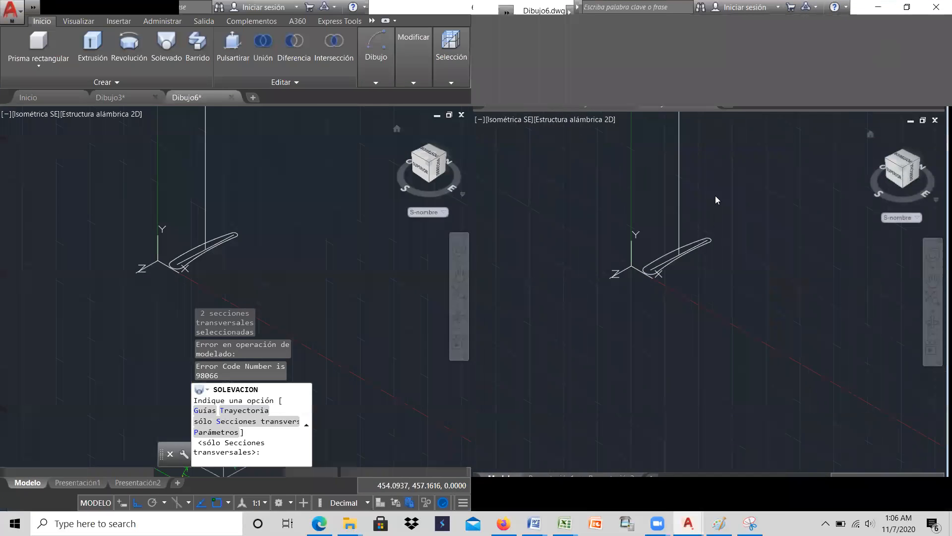
key(Escape)
scroll(562, 349, down, 3)
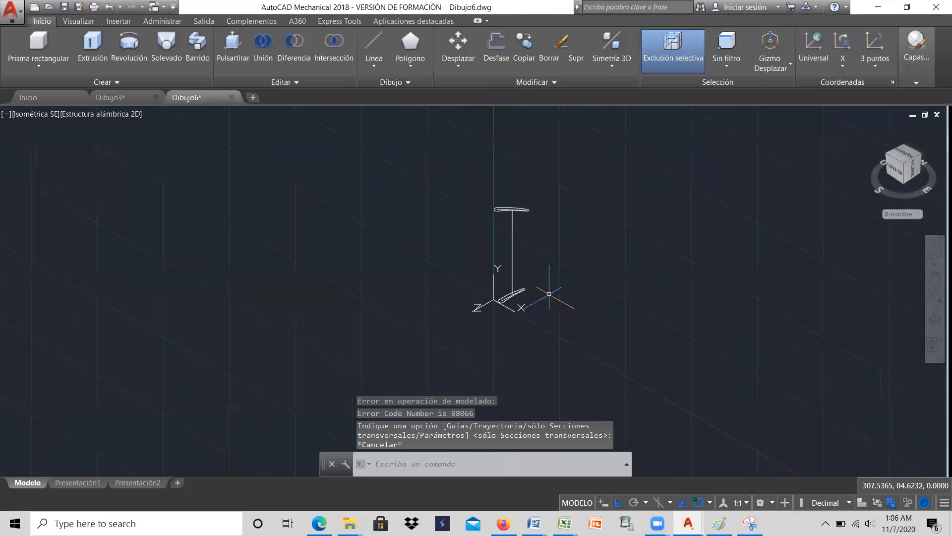
scroll(511, 213, up, 5)
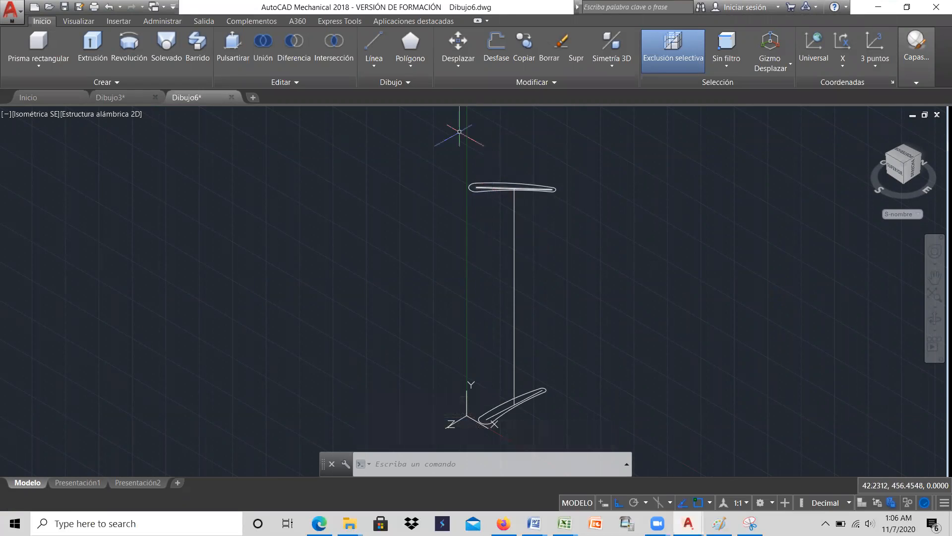
click(170, 64)
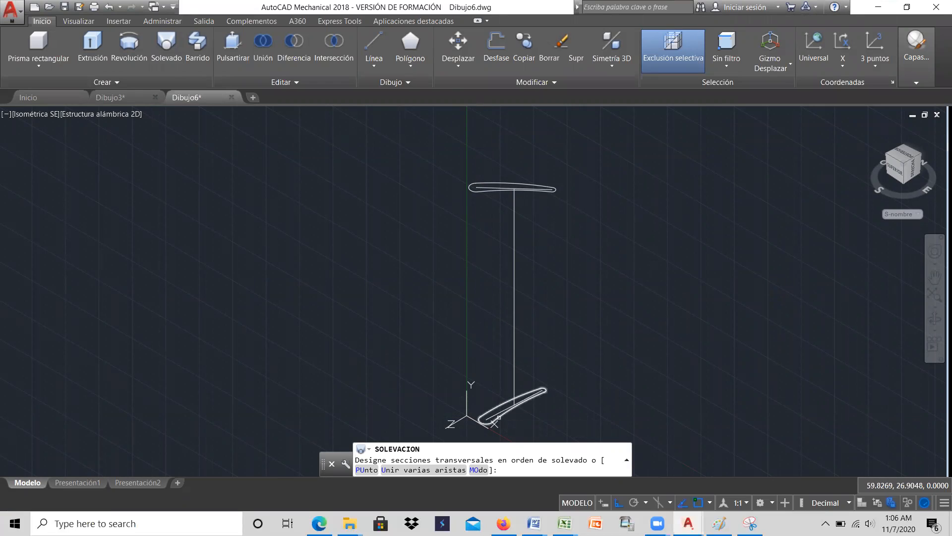
click(498, 417)
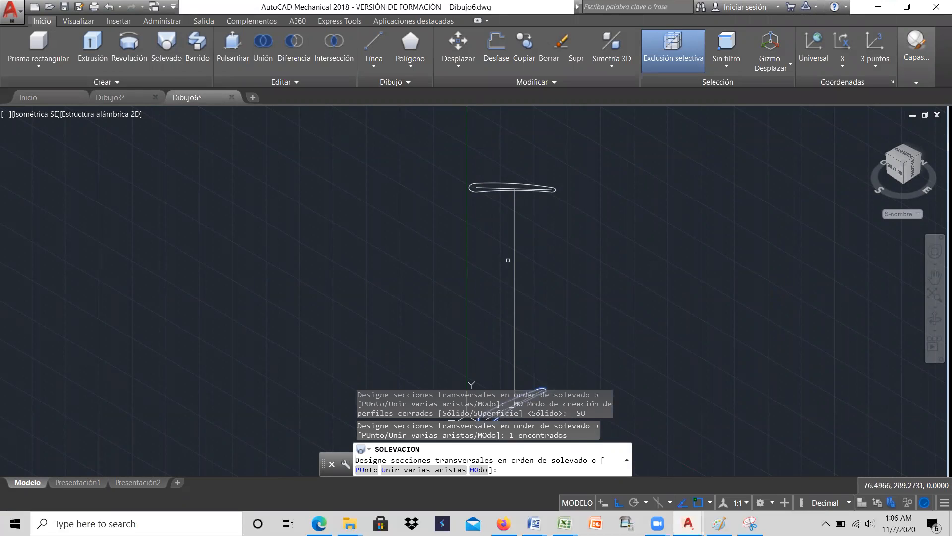
click(492, 191)
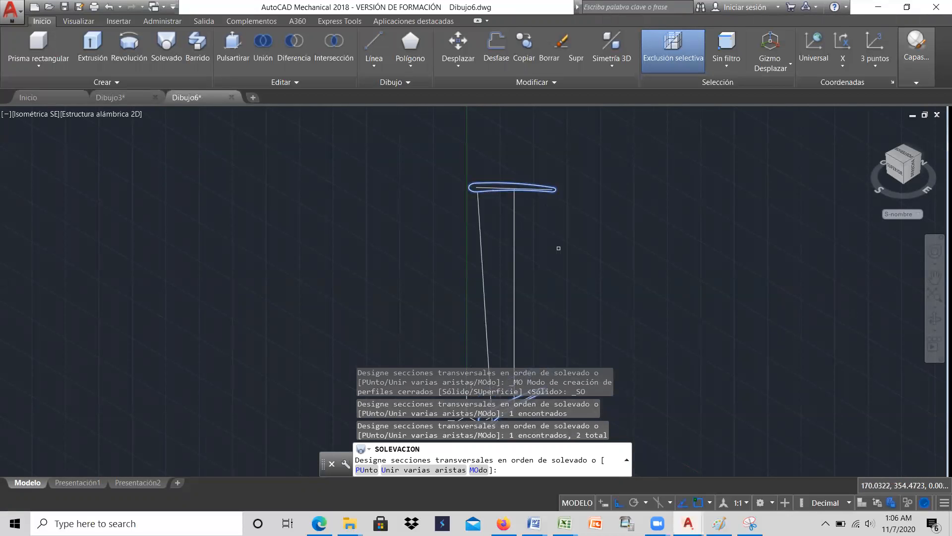
scroll(559, 248, down, 2)
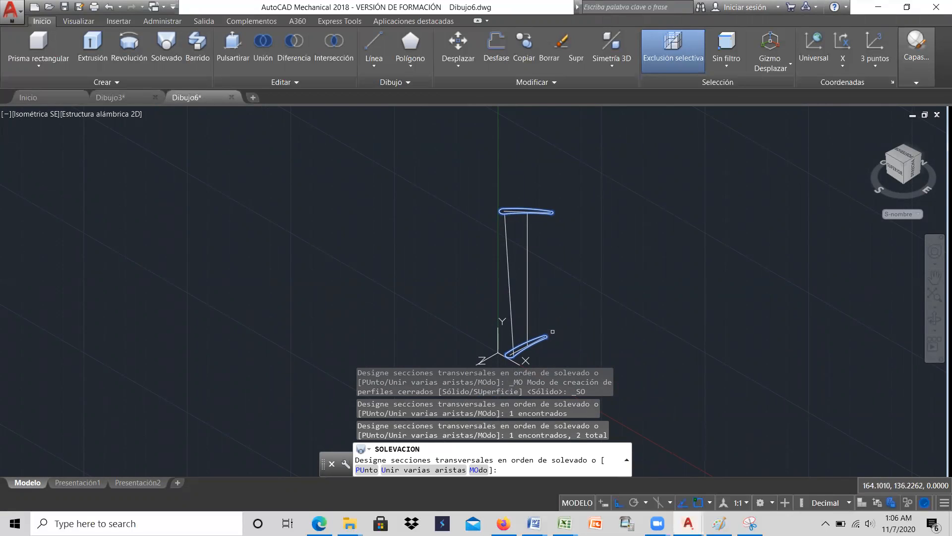
right_click(595, 293)
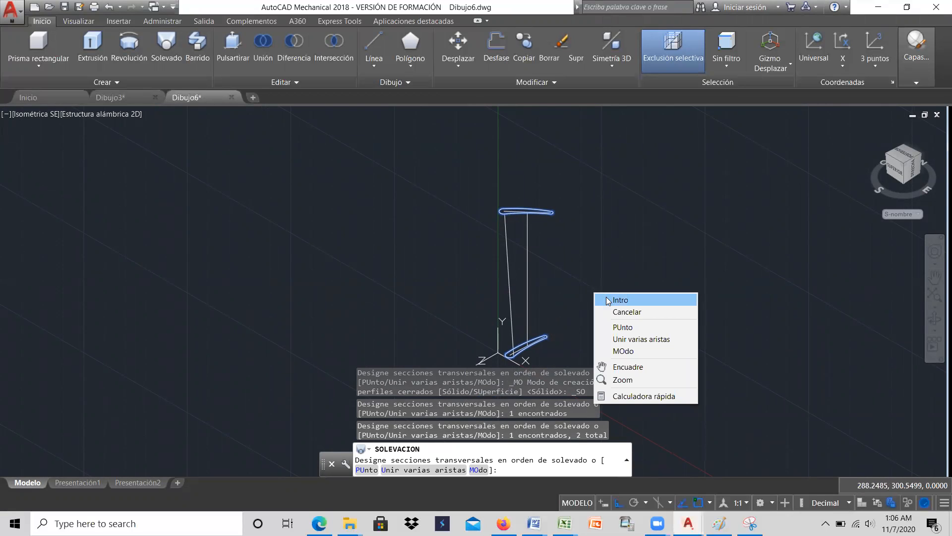
click(611, 300)
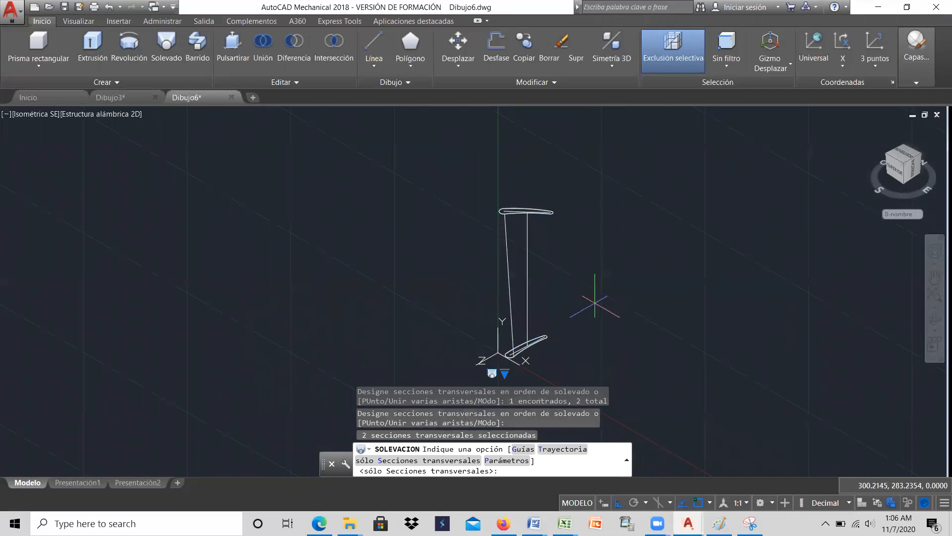
right_click(574, 291)
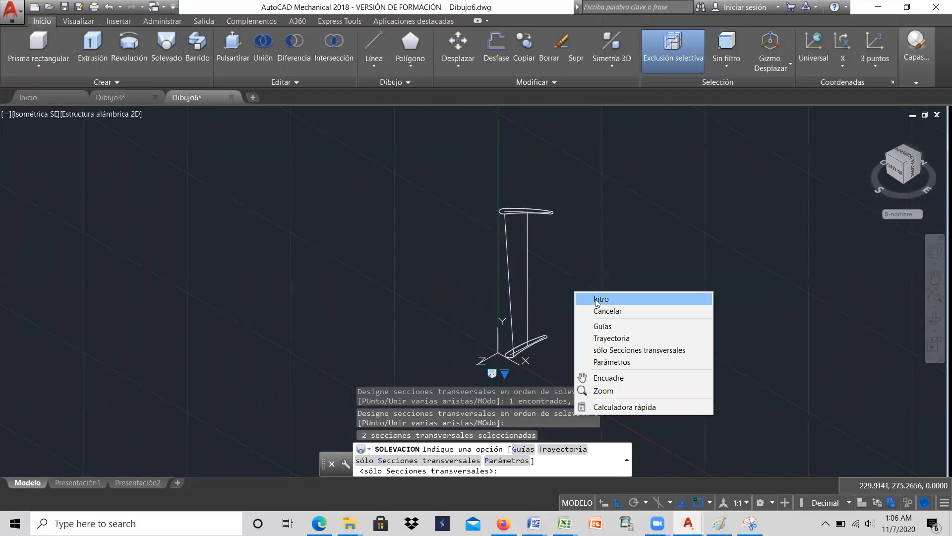
click(595, 298)
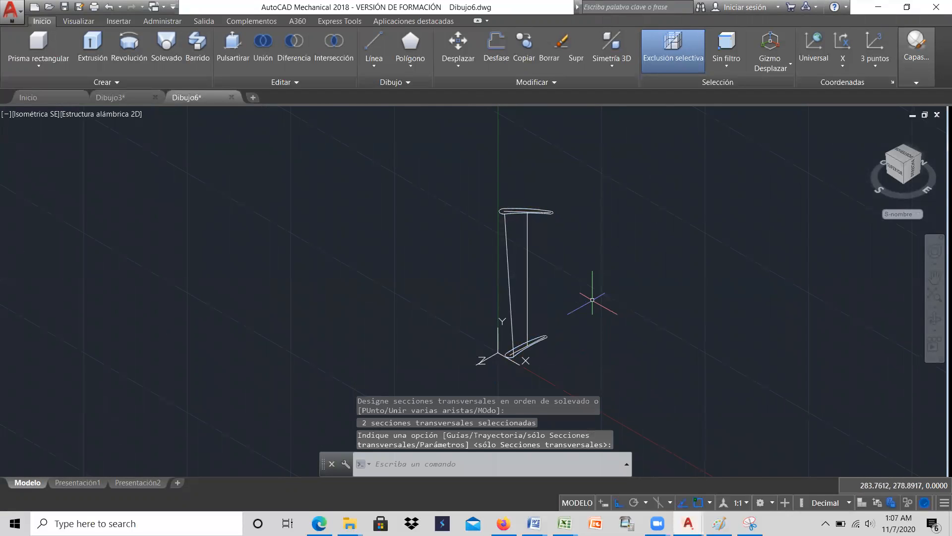
Examine the lofted blade's wireframe at both the upper and base profiles
scroll(518, 347, up, 5)
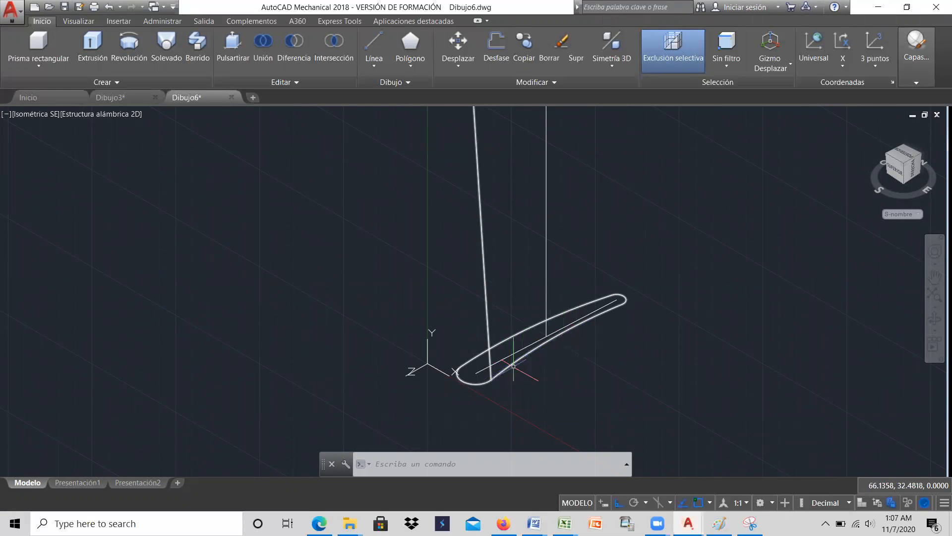
scroll(593, 377, down, 4)
scroll(606, 255, down, 2)
scroll(585, 213, up, 6)
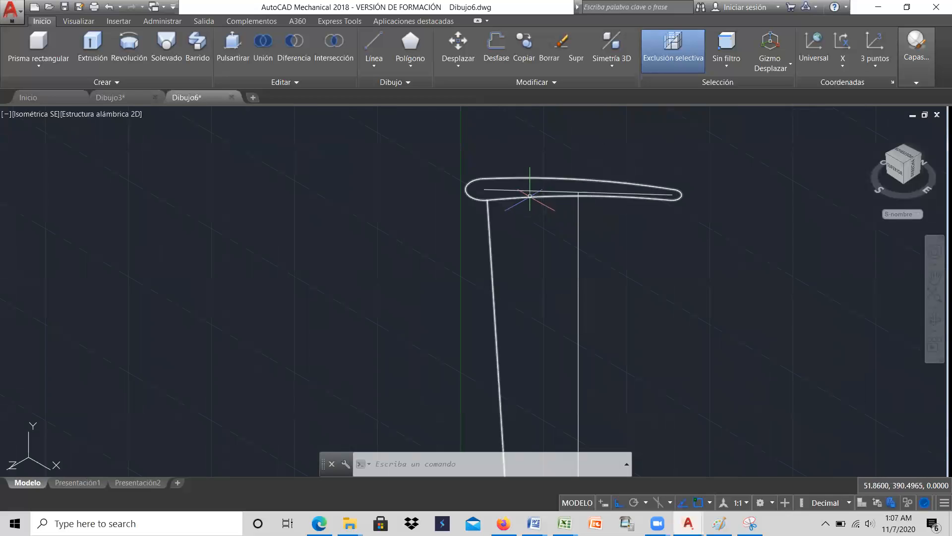
scroll(512, 209, down, 2)
scroll(504, 211, up, 2)
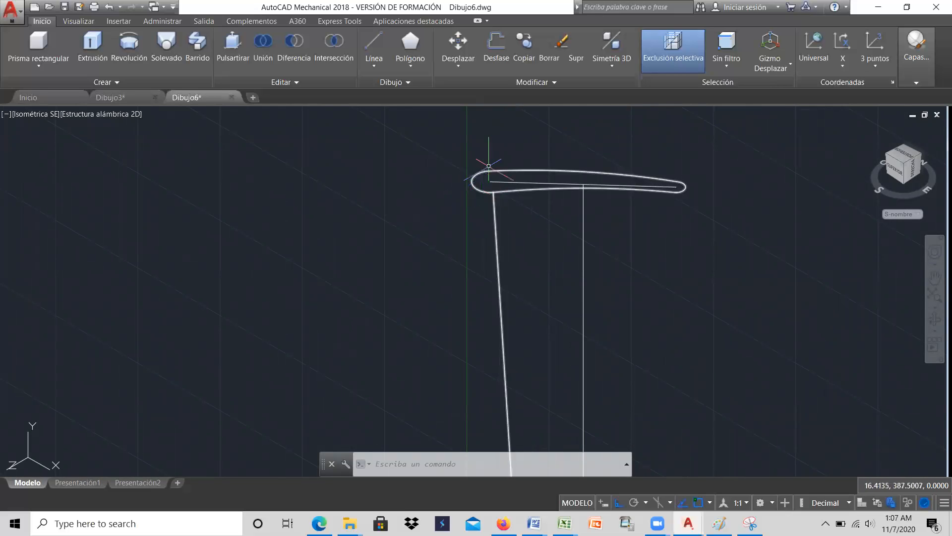
scroll(496, 167, down, 5)
scroll(494, 167, up, 4)
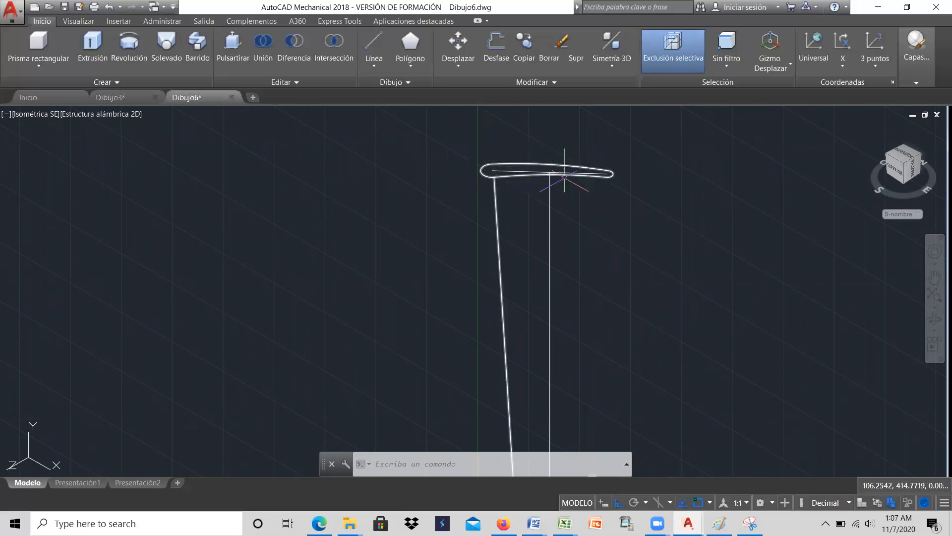
scroll(565, 173, down, 4)
scroll(563, 301, up, 4)
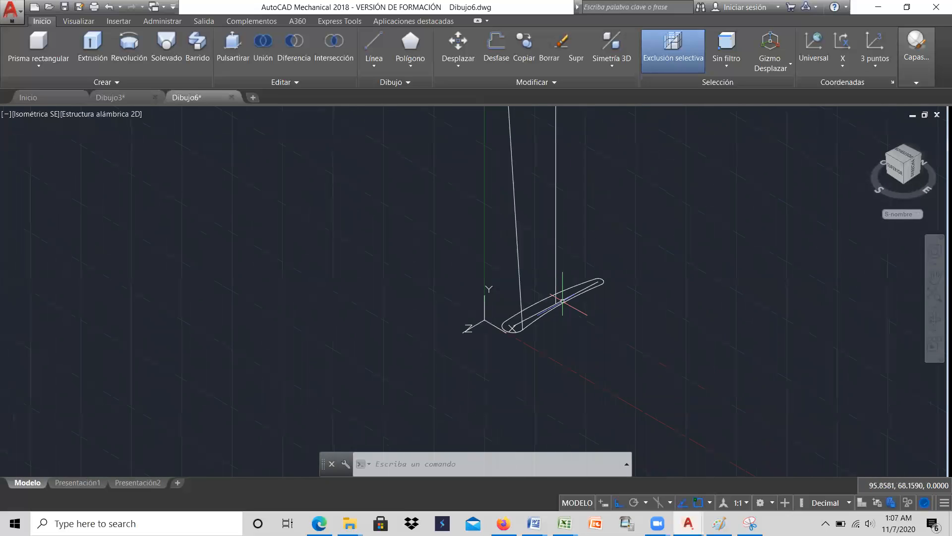
scroll(585, 323, down, 2)
scroll(584, 323, down, 2)
scroll(597, 255, up, 2)
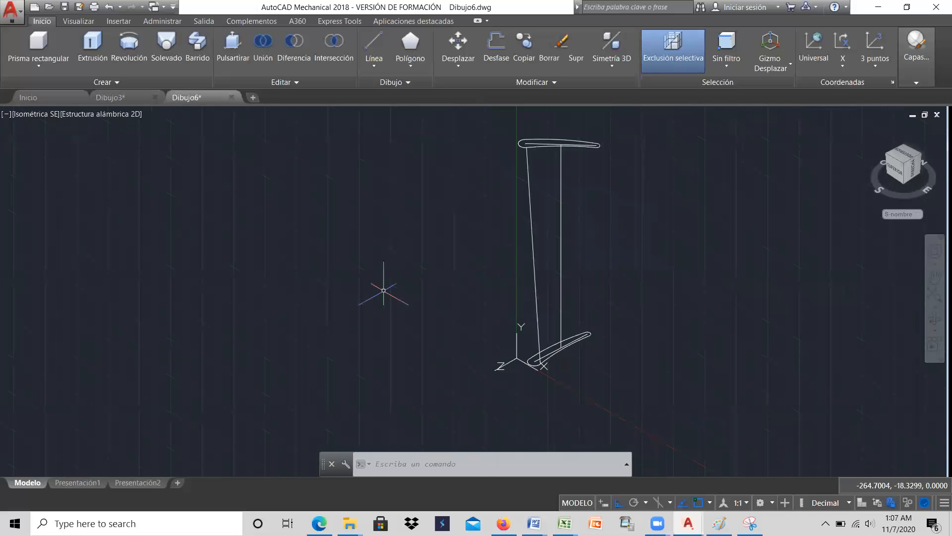
Display the lofted blade in the Realista visual style and orbit it to inspect its side faces
click(111, 114)
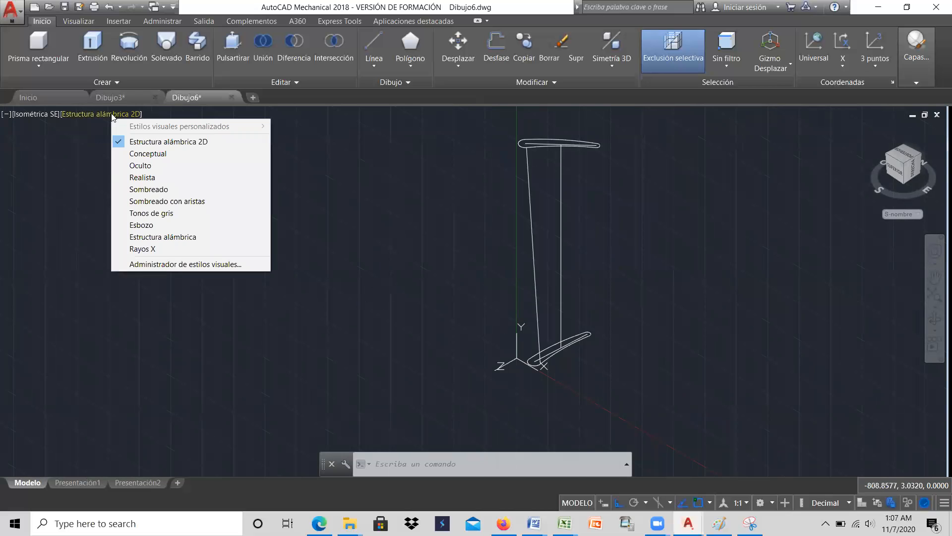
click(144, 177)
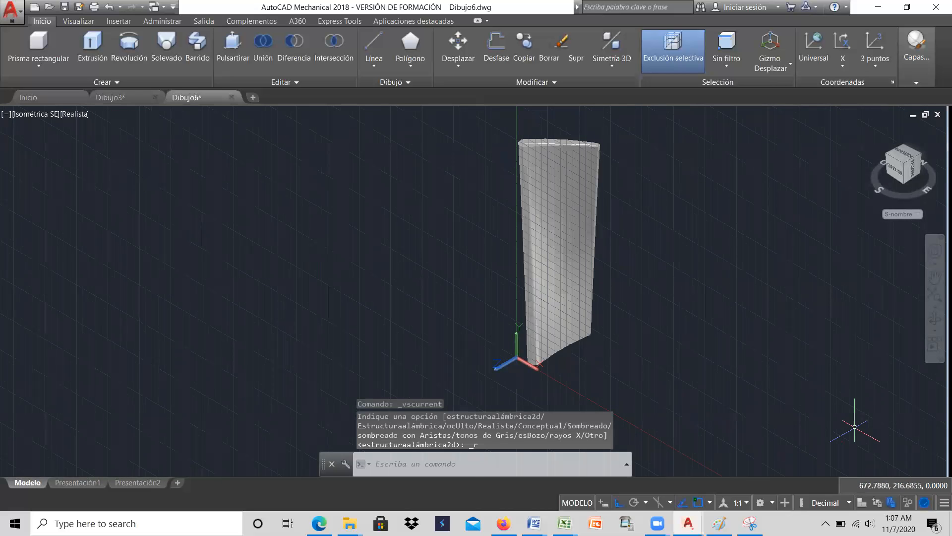
click(935, 320)
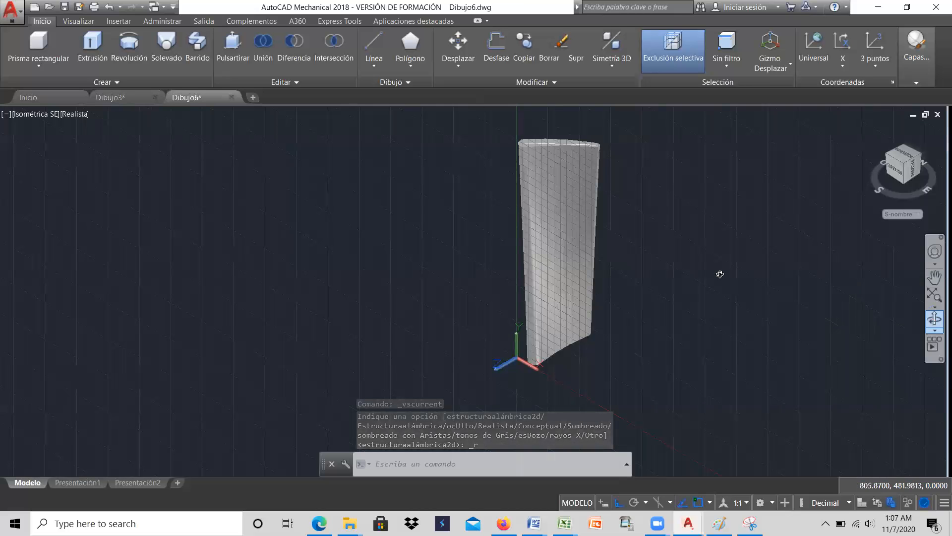
drag(598, 268, 593, 225)
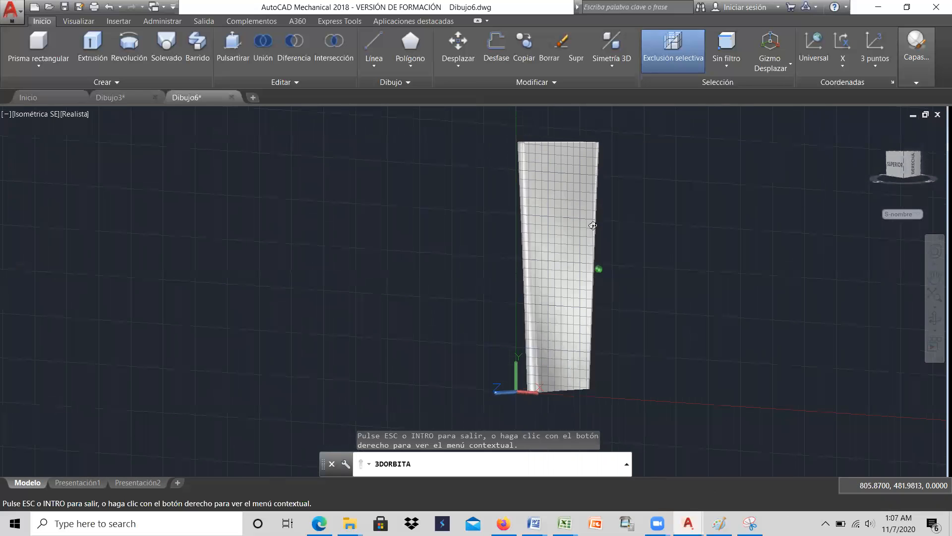
right_click(635, 217)
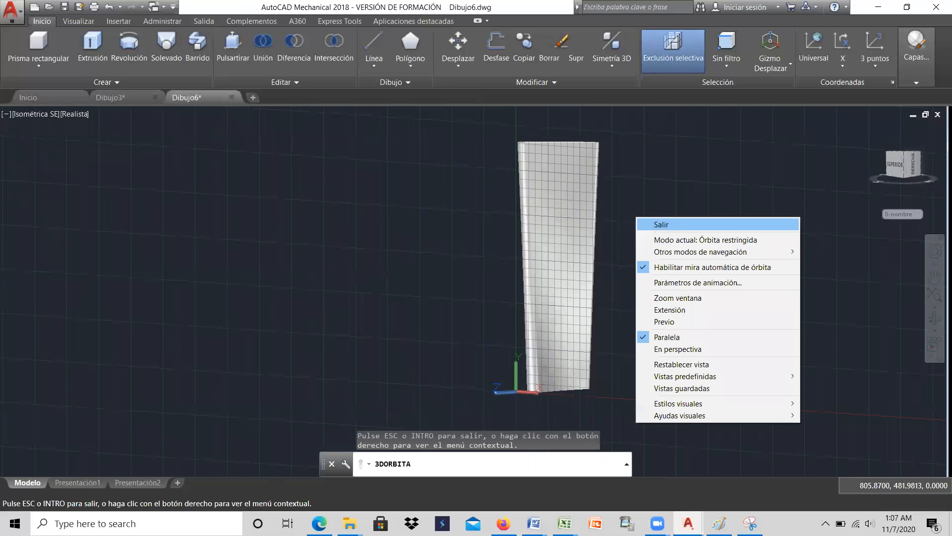
click(661, 224)
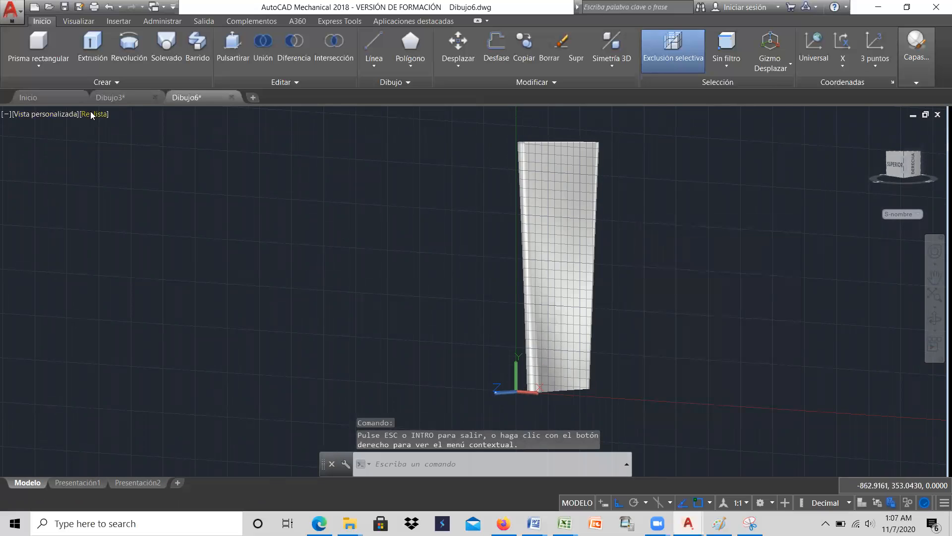
Restore the Isométrica SE view and return the model to the Estructura alámbrica 2D visual style
click(59, 114)
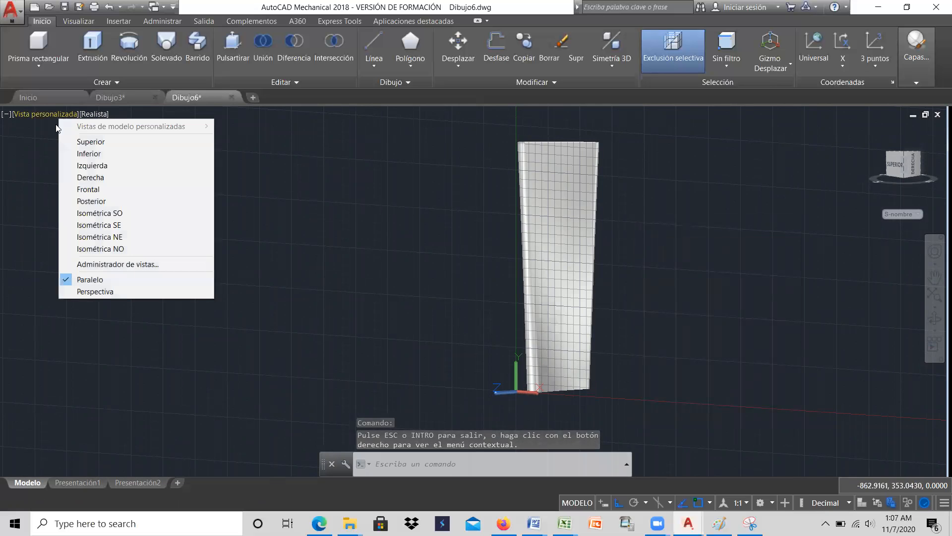
click(87, 221)
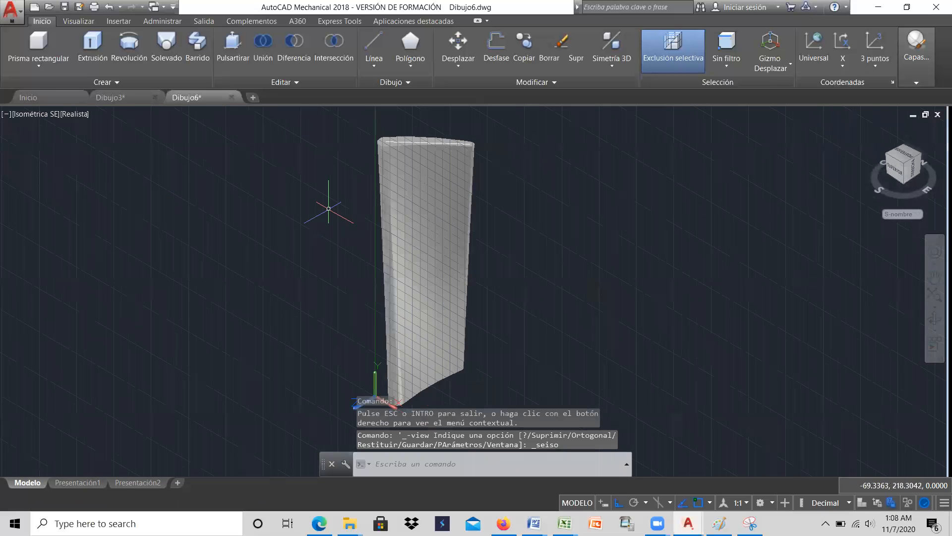
click(79, 114)
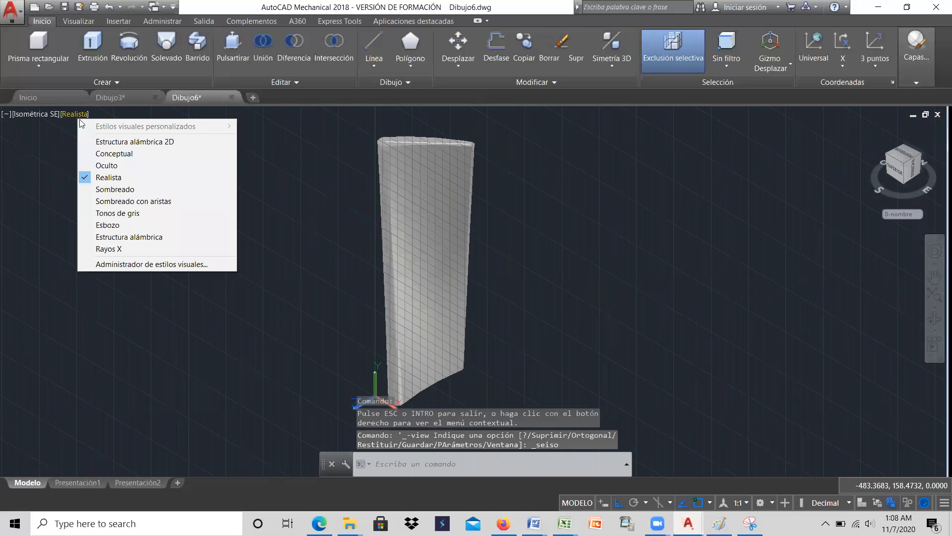
click(106, 142)
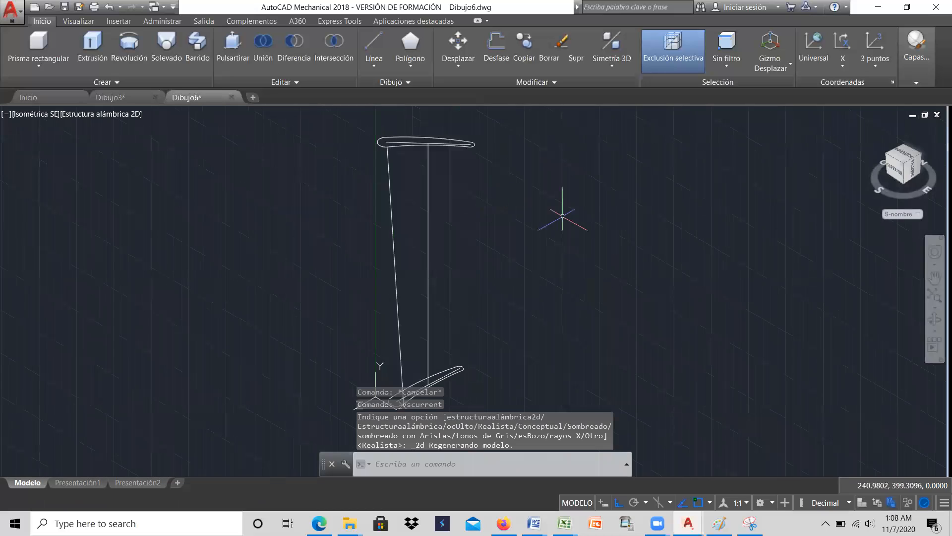
scroll(585, 198, down, 2)
scroll(491, 323, up, 3)
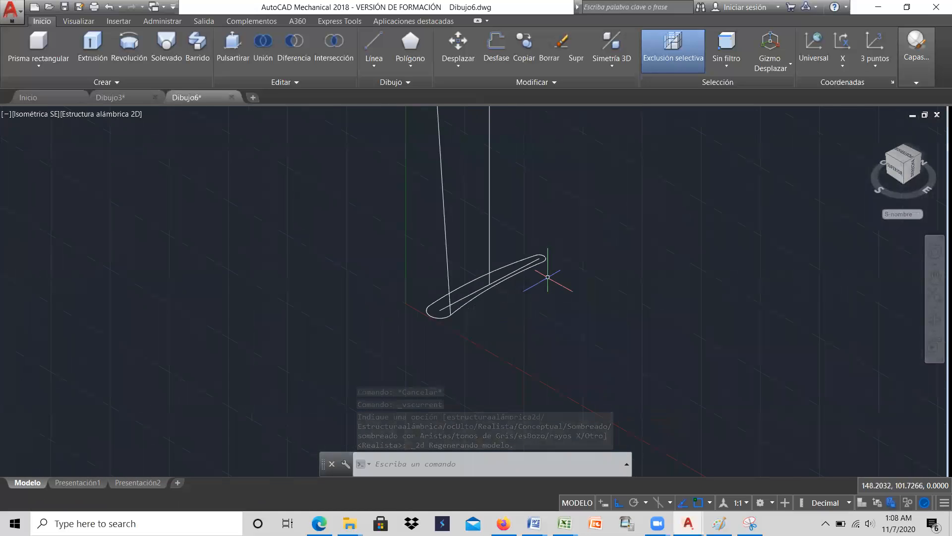
Switch to the Word reference and examine the hub drawing with the attached blade, below the blade profiles
scroll(525, 335, down, 2)
scroll(525, 334, down, 2)
scroll(524, 335, up, 3)
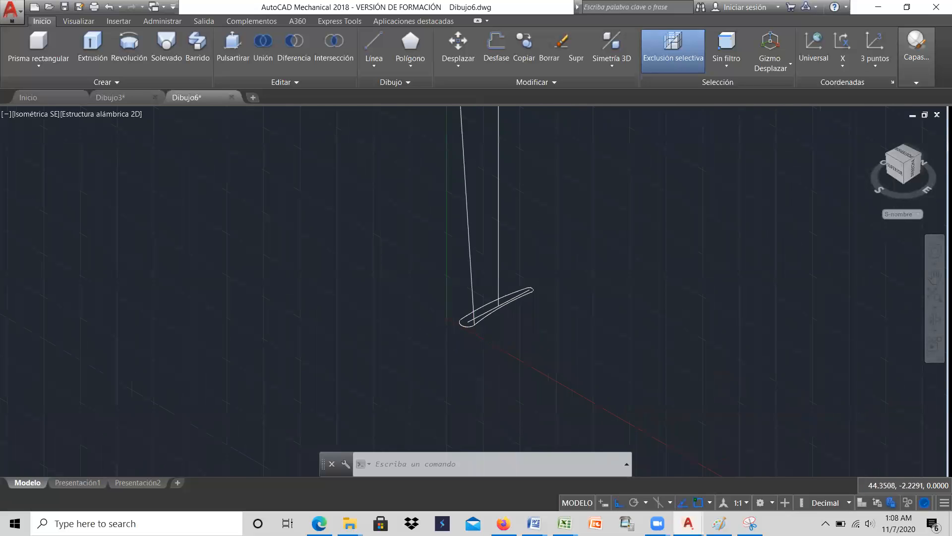
scroll(474, 335, up, 2)
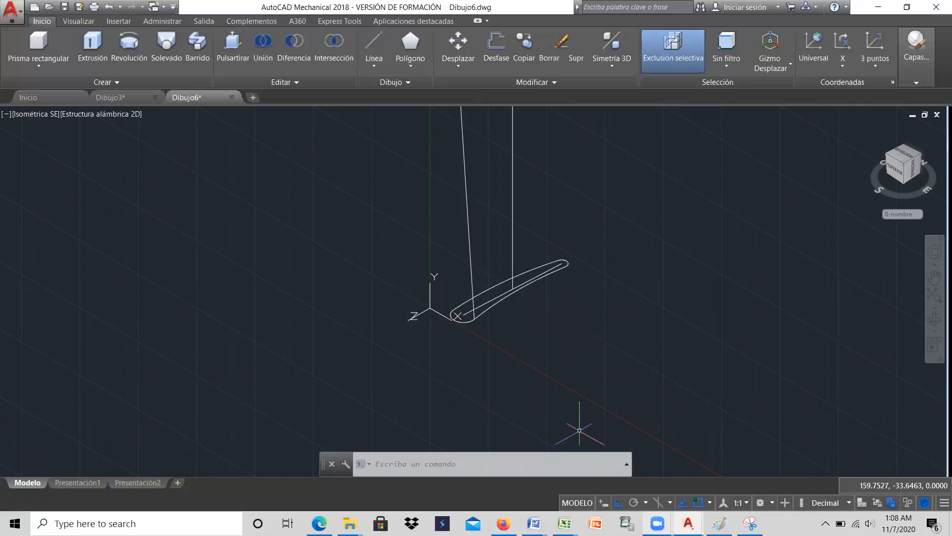
mouse_move(534, 523)
click(574, 480)
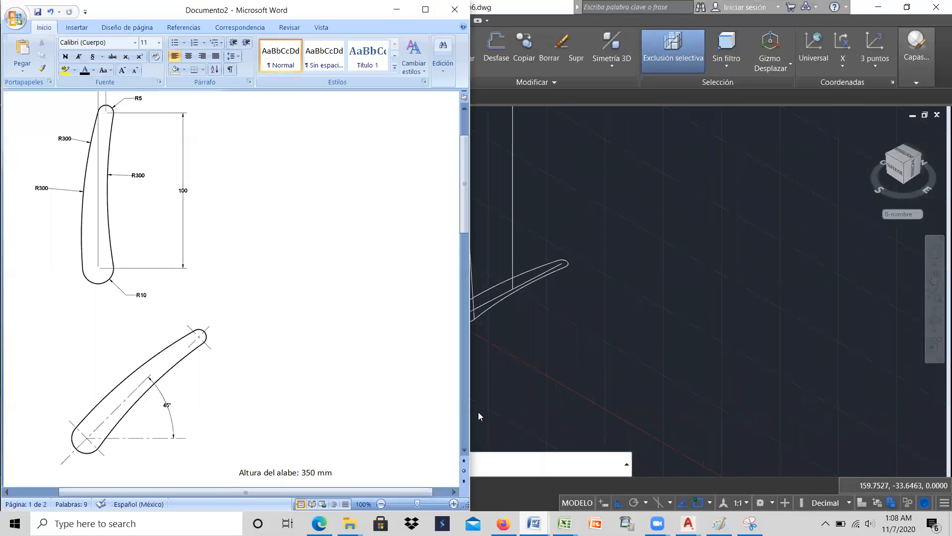
scroll(340, 335, down, 5)
scroll(339, 336, down, 10)
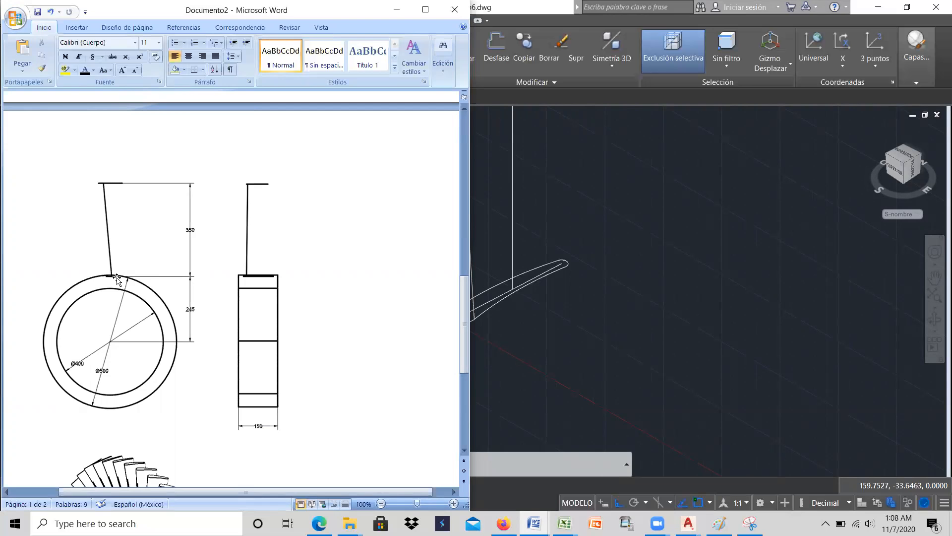
Switch back to AutoCAD and draw a 245 mm line straight down from the midpoint of the base profile's inner line
click(623, 309)
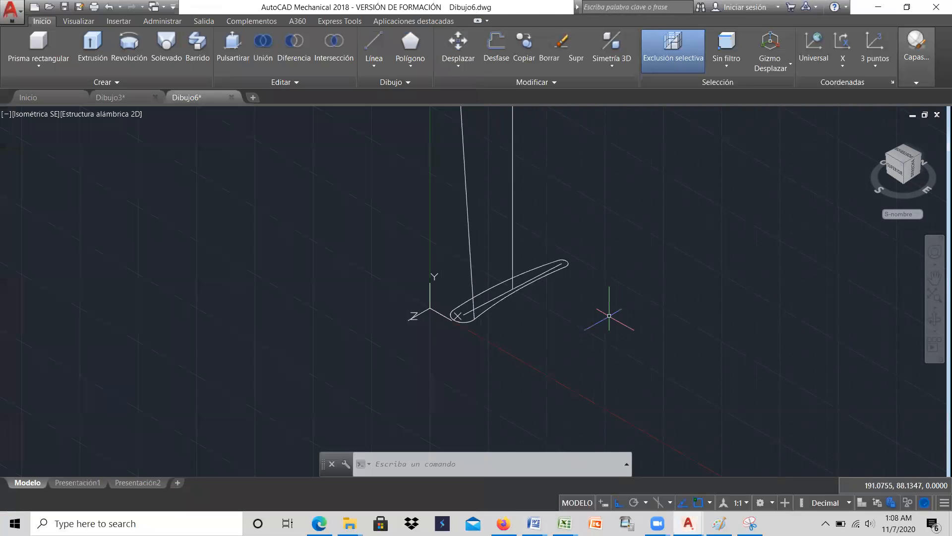
click(374, 47)
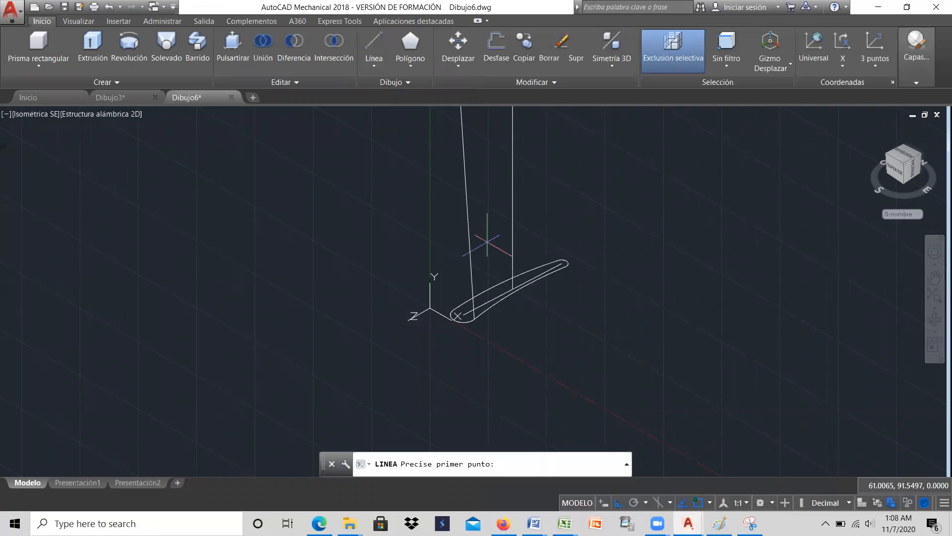
click(513, 289)
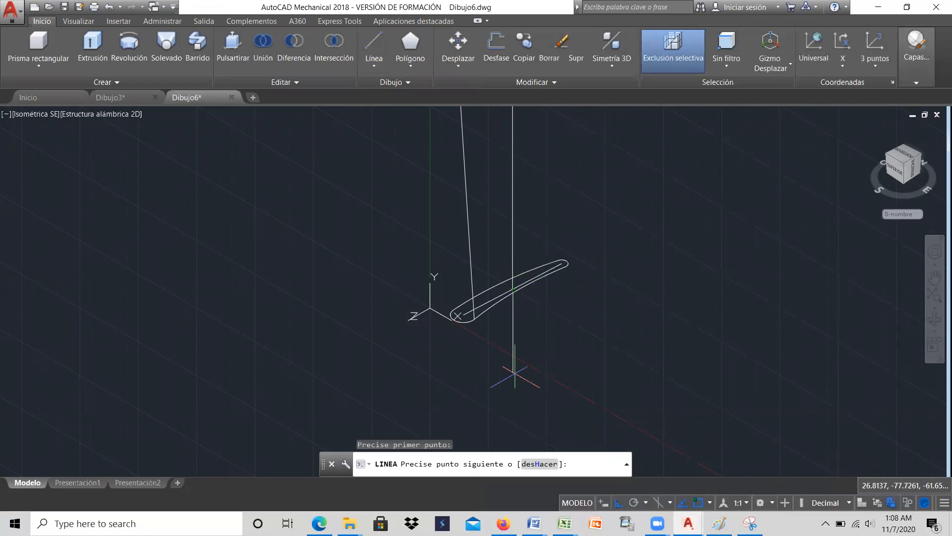
key(Return)
right_click(503, 409)
click(531, 417)
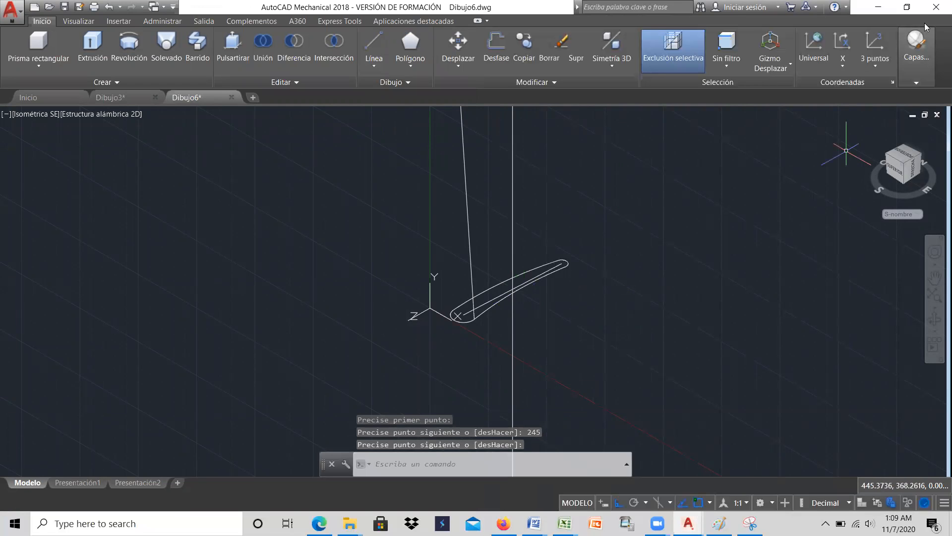
Restore the drawing window beside Word, inspect the new vertical line, and examine the assembled rotor and blade count in the reference
click(906, 7)
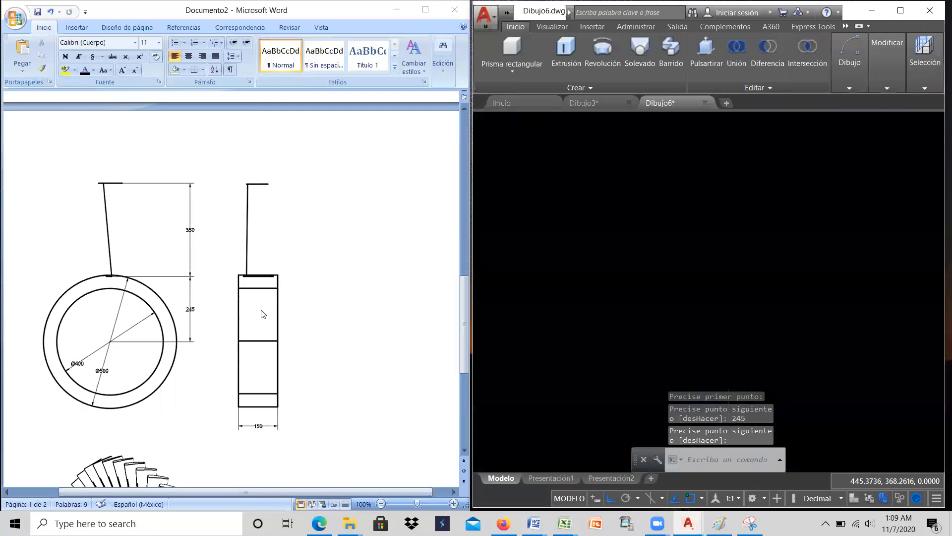
scroll(721, 280, down, 4)
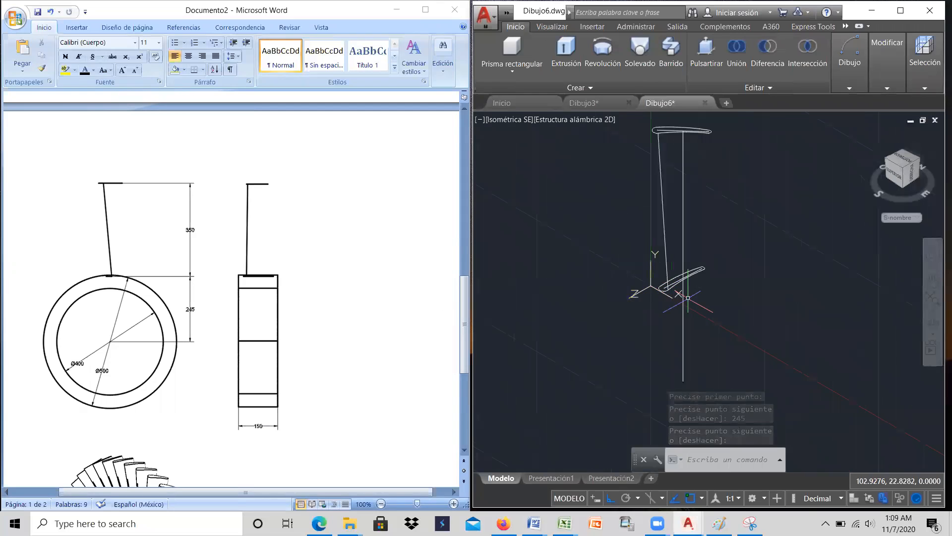
scroll(700, 312, up, 4)
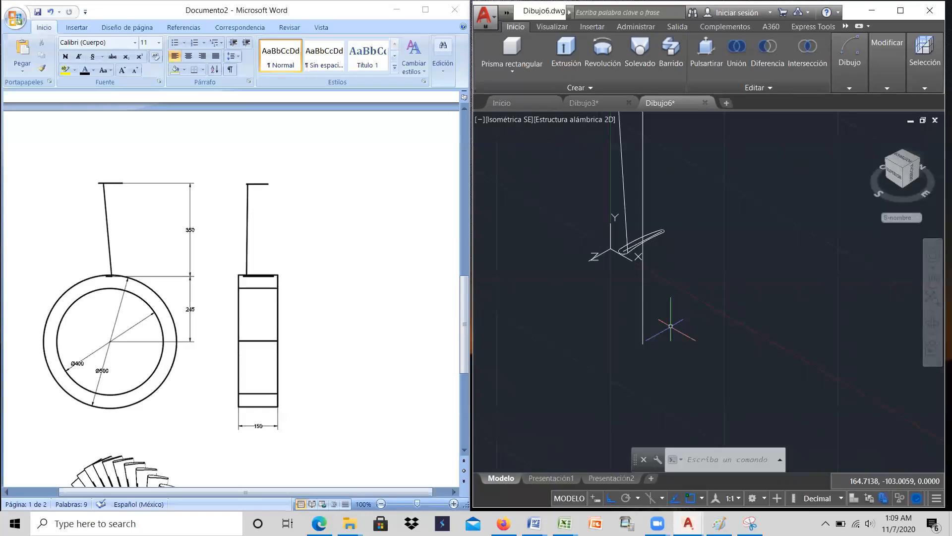
scroll(654, 330, down, 2)
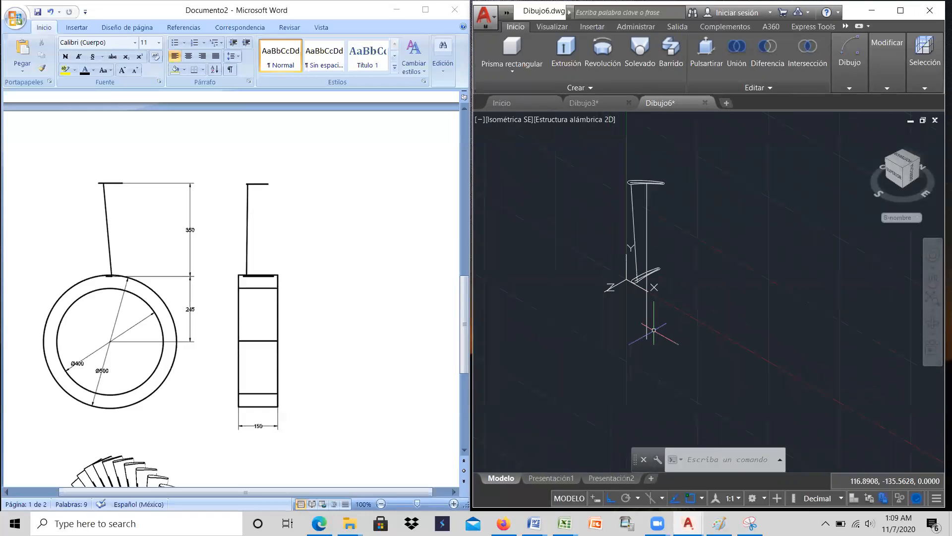
scroll(654, 330, up, 2)
scroll(655, 328, down, 2)
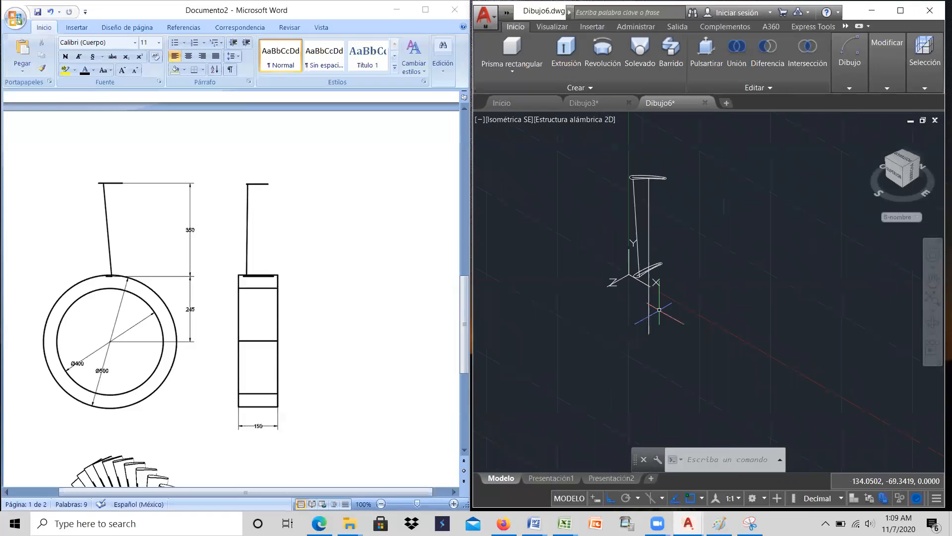
scroll(663, 278, up, 2)
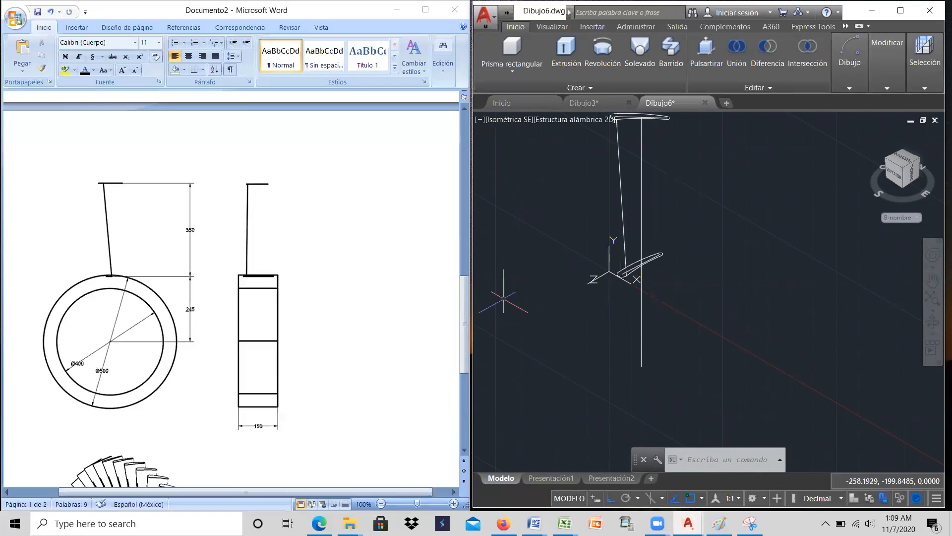
scroll(325, 296, down, 7)
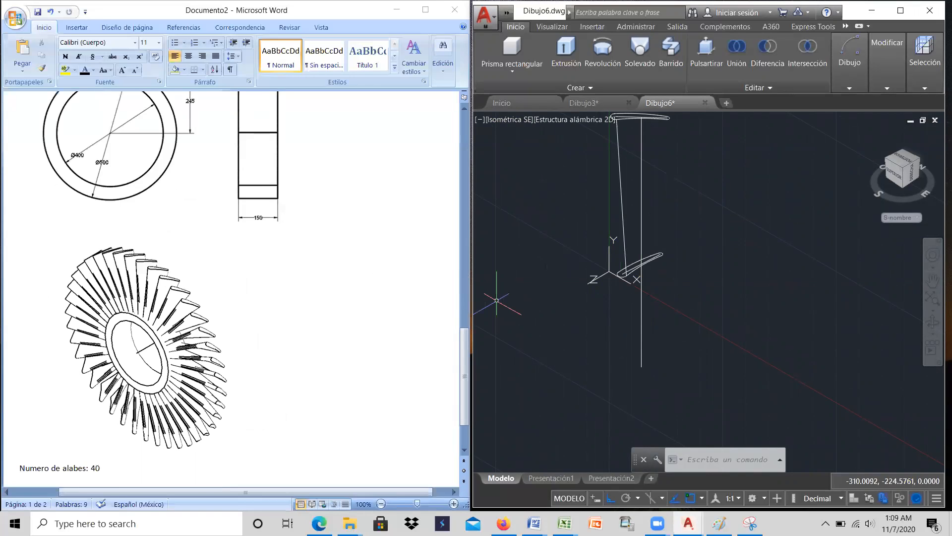
Set the Frontal view and draw a 400 mm diameter circle in the empty area beside and below the blade
click(515, 119)
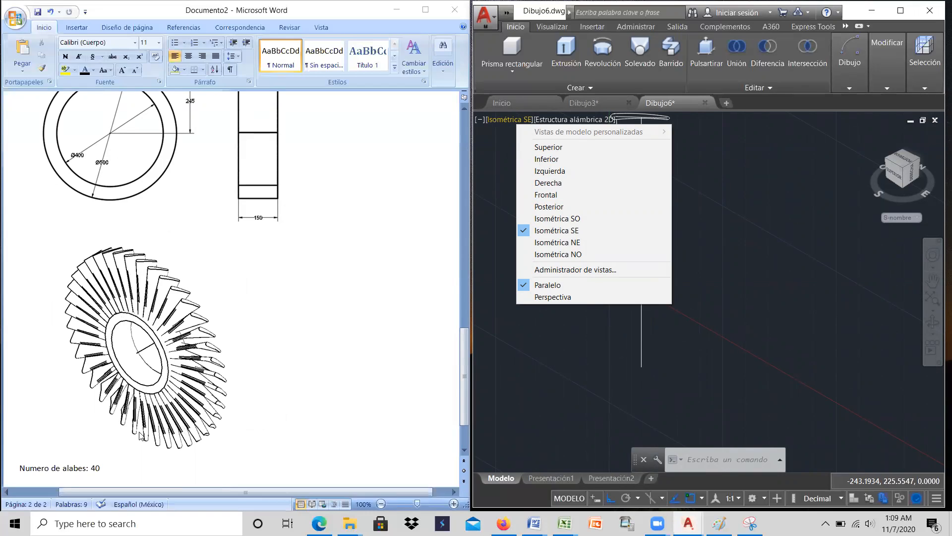
click(553, 196)
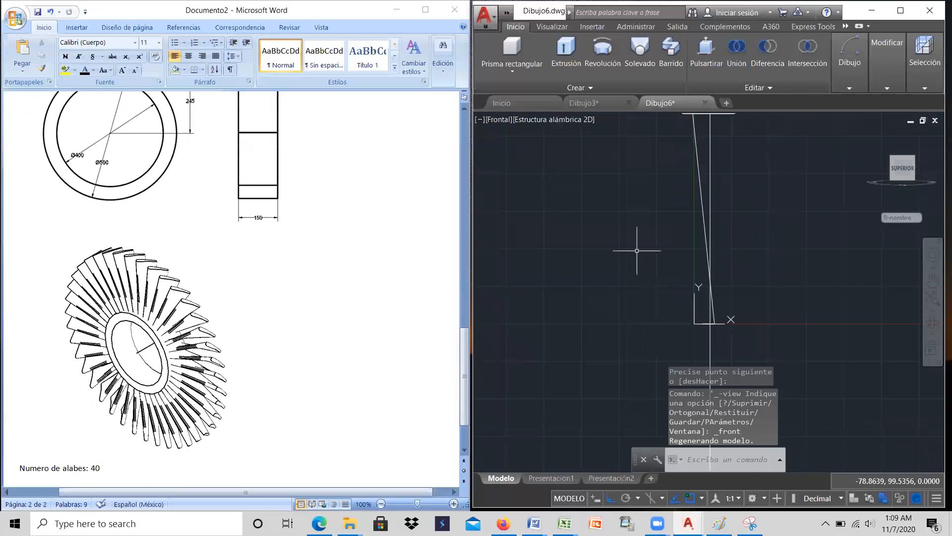
scroll(596, 222, down, 1)
scroll(679, 281, up, 2)
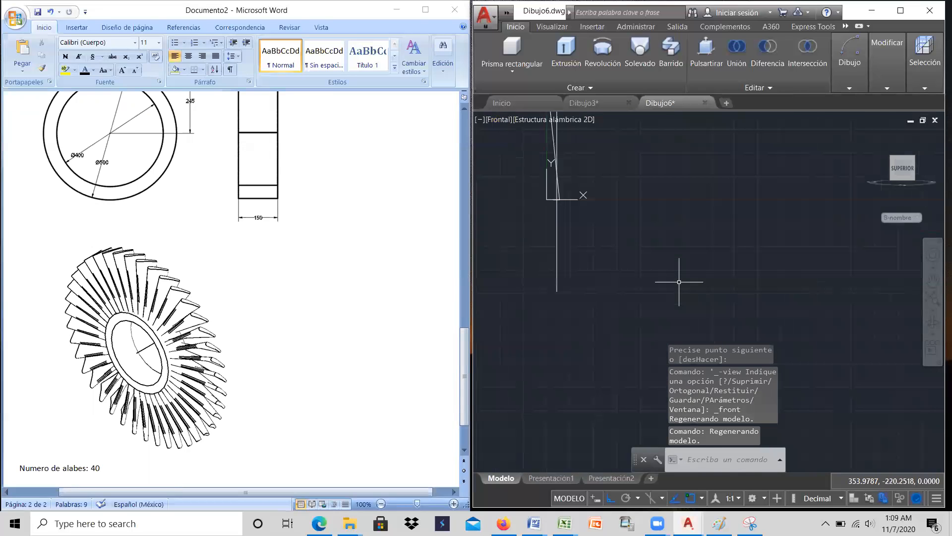
click(855, 85)
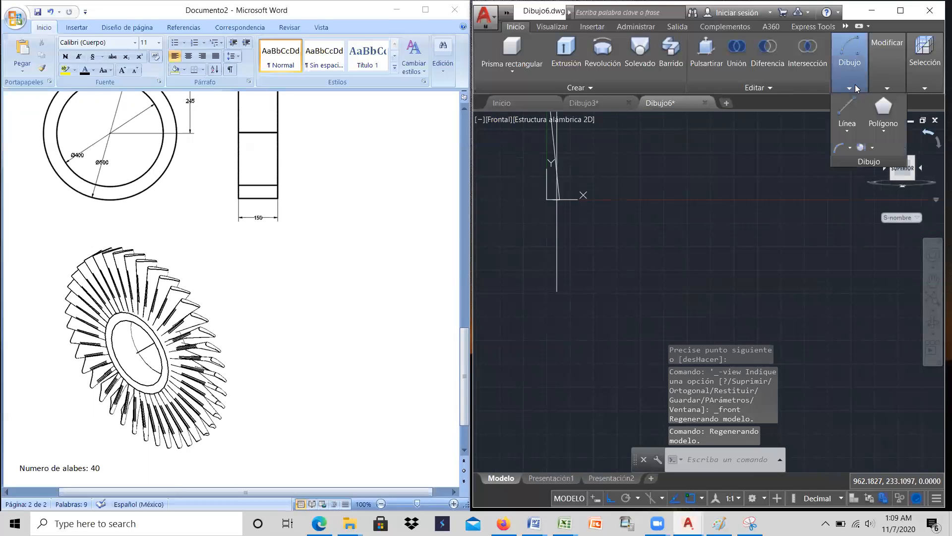
click(872, 147)
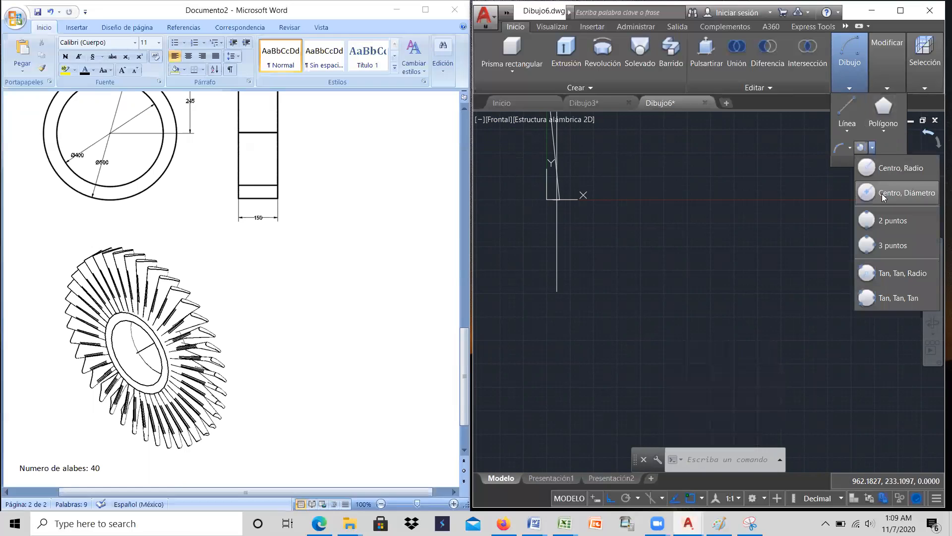
click(882, 194)
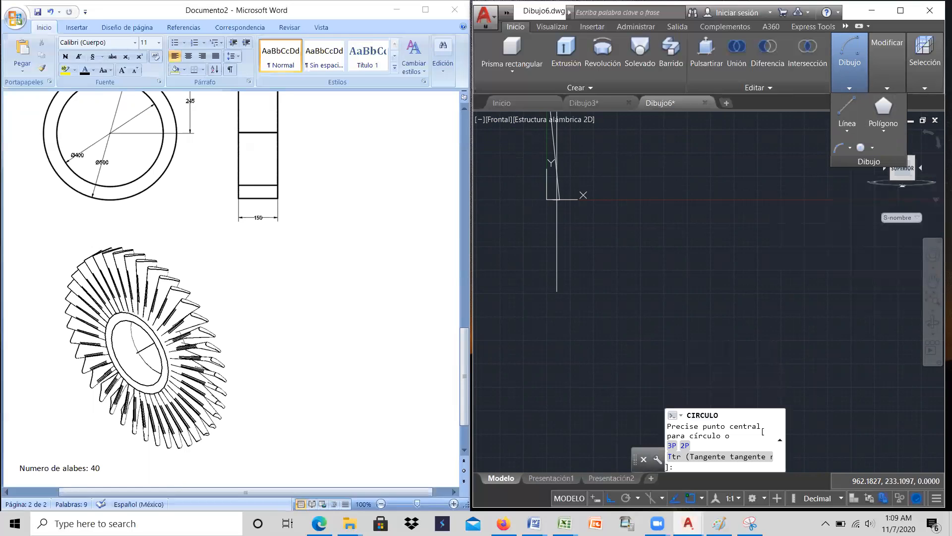
click(709, 316)
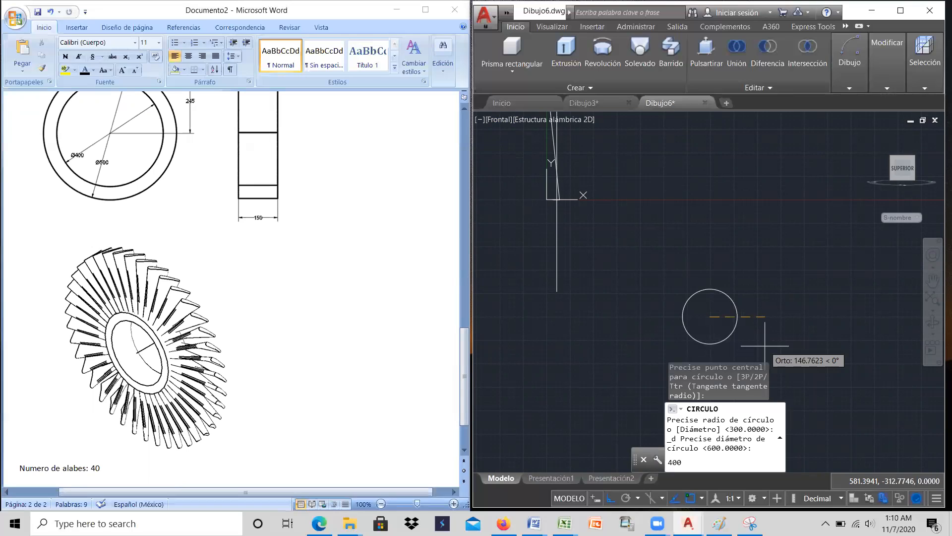
text(400)
key(Return)
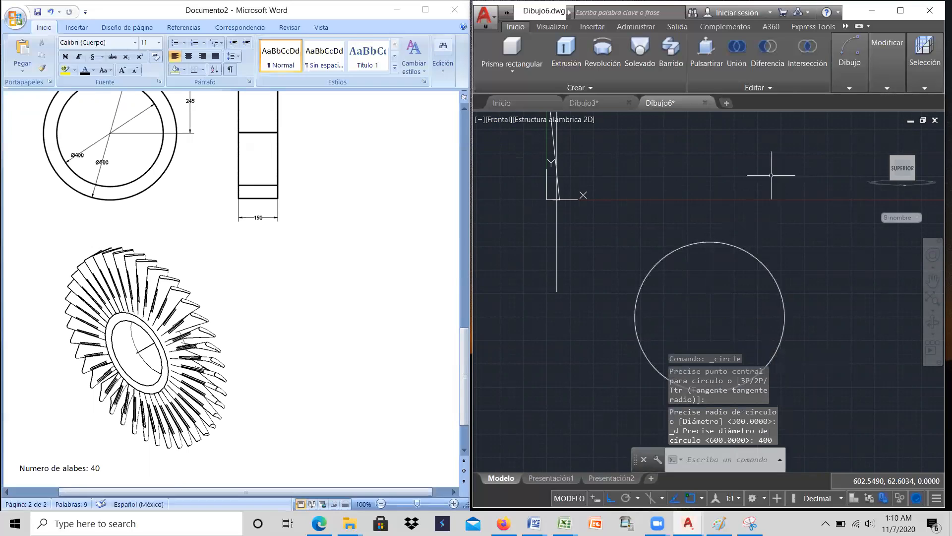
Draw a 500 mm diameter circle concentric with the 400 mm circle
click(850, 87)
click(861, 148)
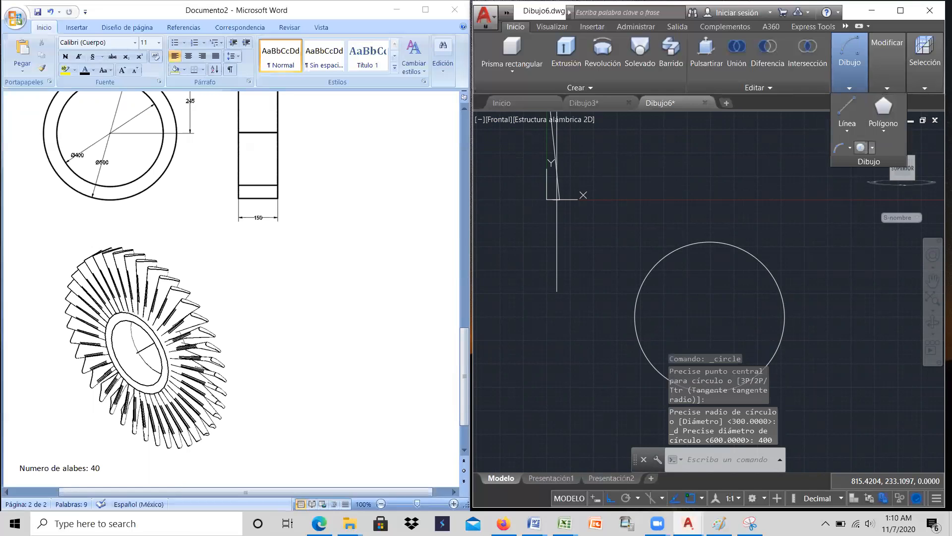
click(710, 317)
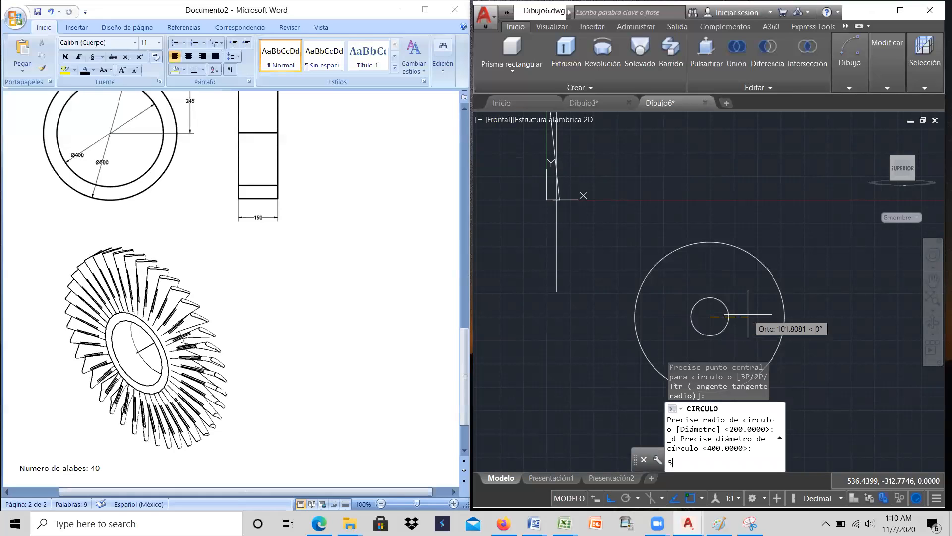
key(Return)
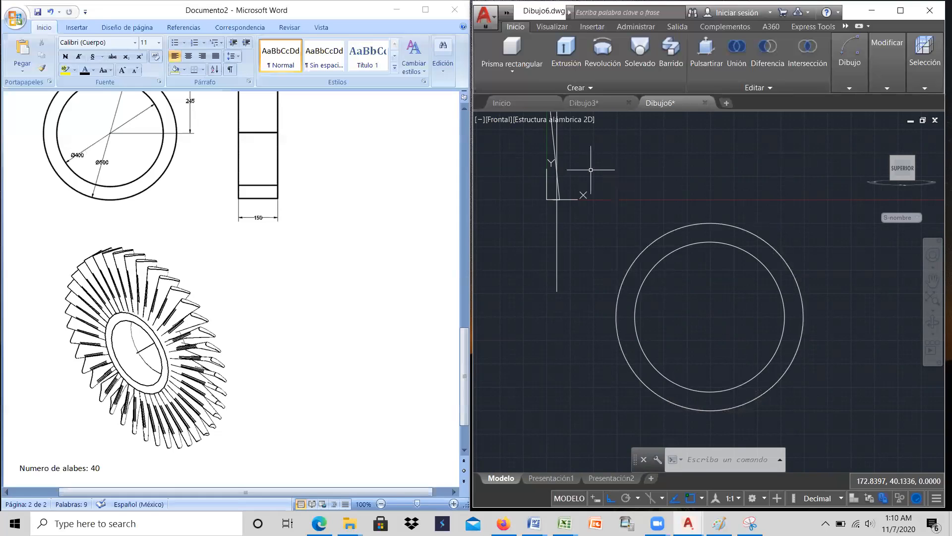
Set the Isométrica SE view and extrude both concentric circles 150 mm toward the front as solids
click(501, 119)
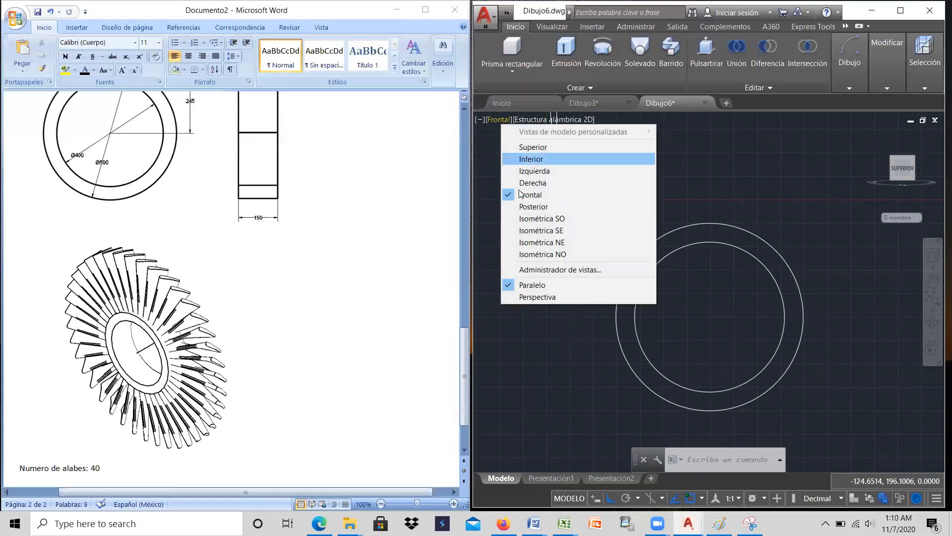
click(538, 231)
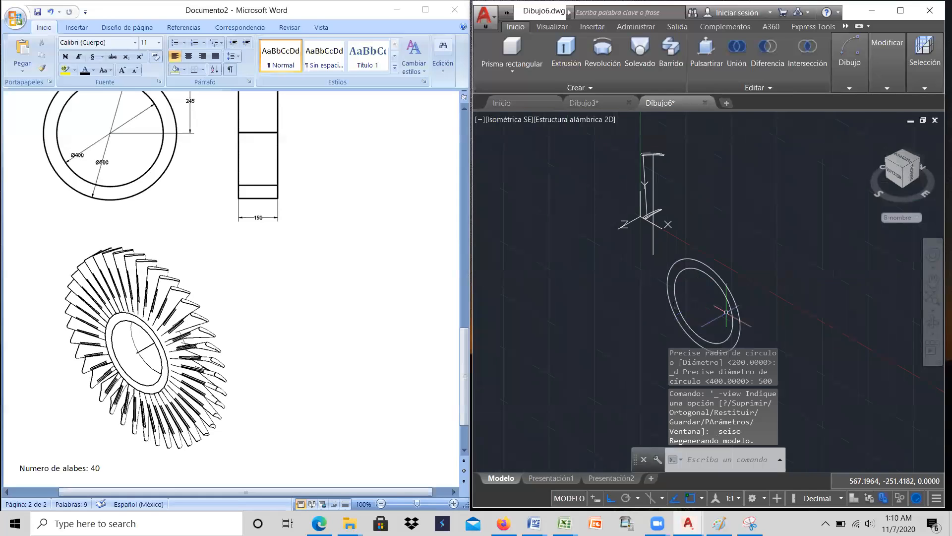
scroll(704, 278, up, 4)
scroll(694, 213, down, 3)
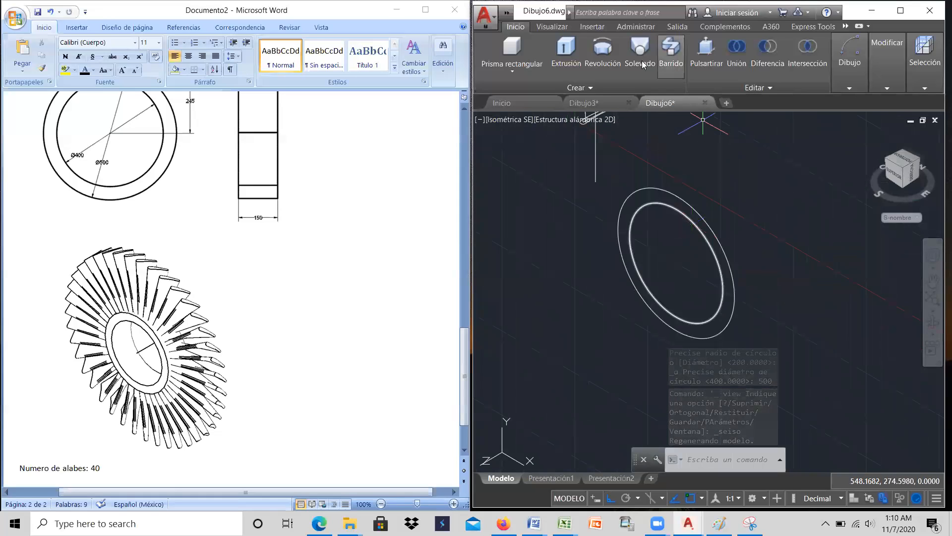
click(567, 49)
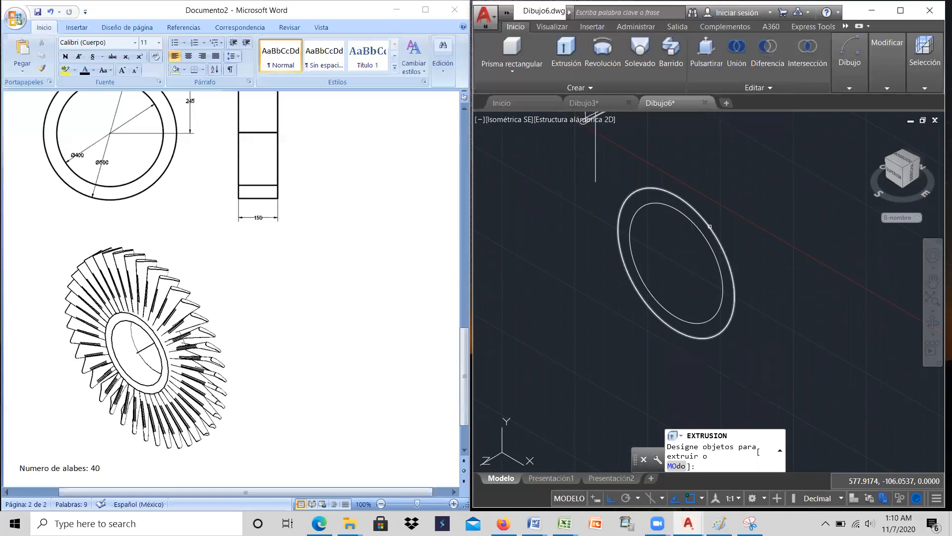
click(712, 223)
click(702, 234)
right_click(751, 199)
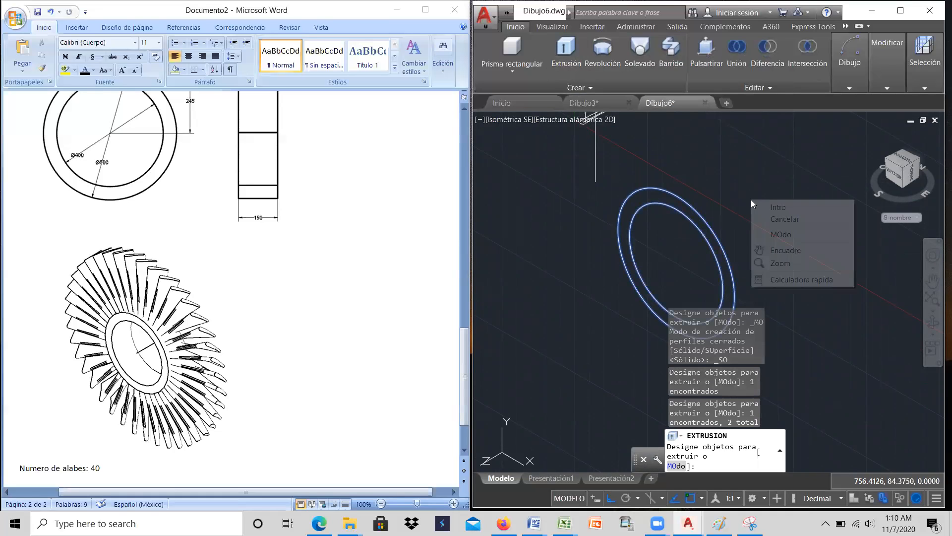
click(771, 207)
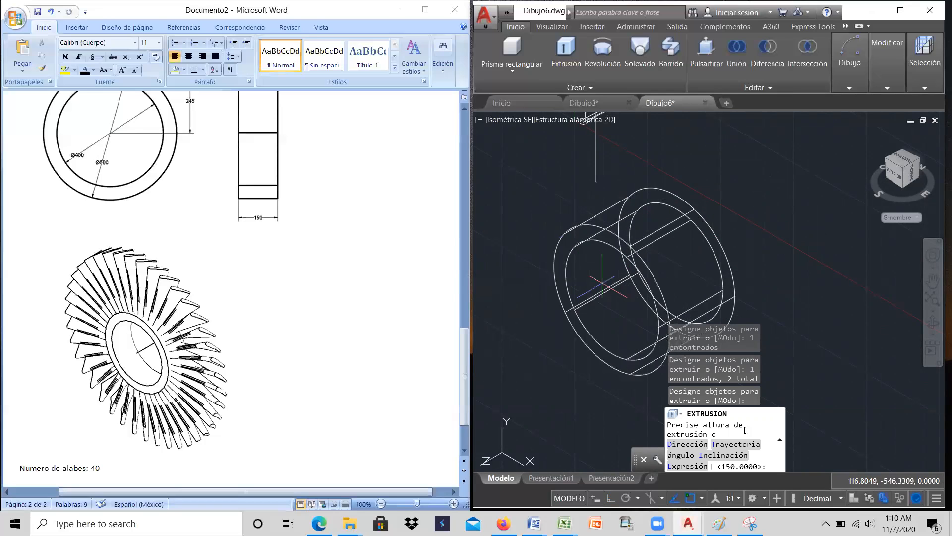
text(150)
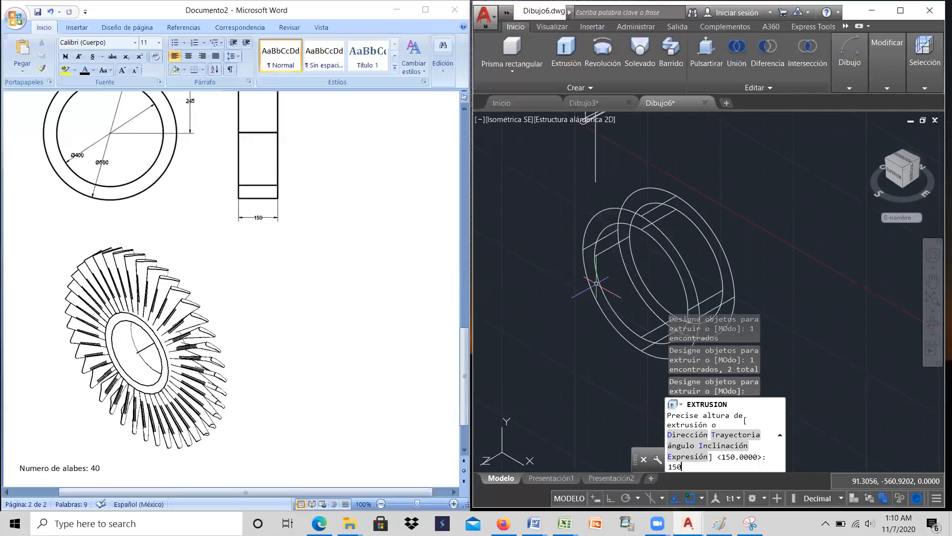
key(Return)
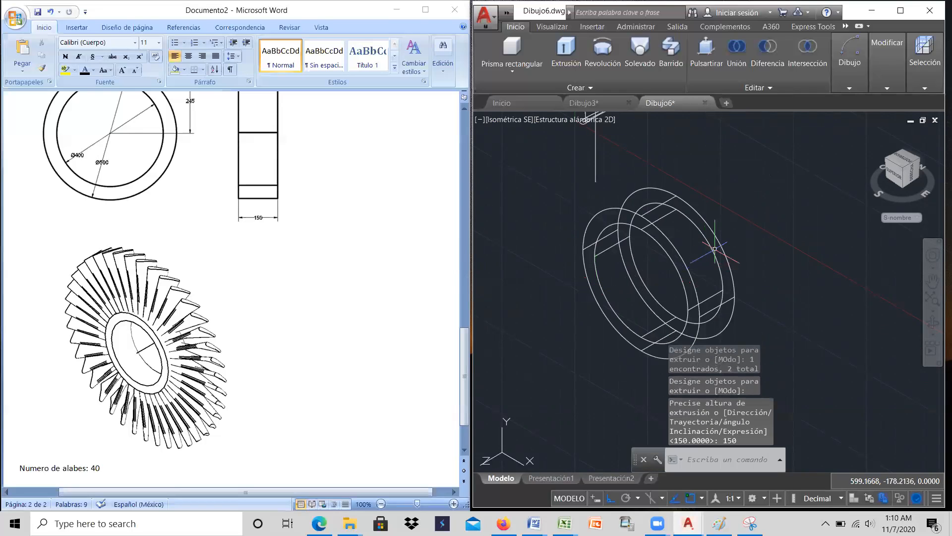
scroll(714, 249, down, 3)
scroll(696, 267, up, 2)
scroll(697, 267, down, 2)
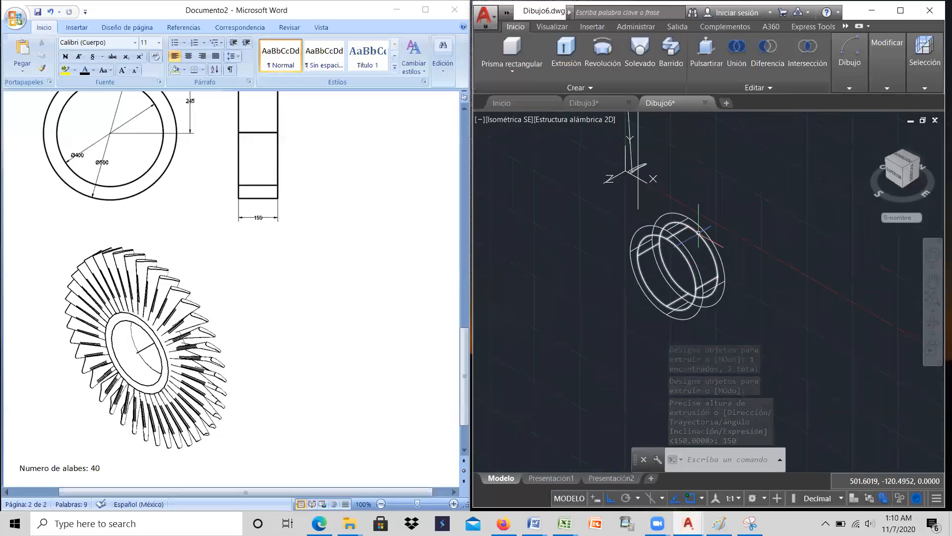
Draw a line from the hub's front inner-circle quadrant to its centre and on to the rear centre, and erase the radial segment
scroll(698, 248, up, 4)
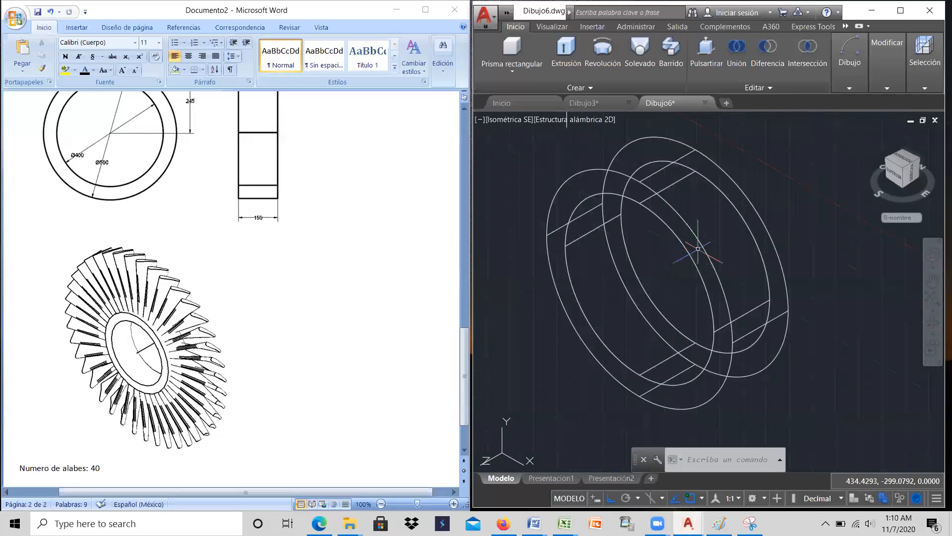
mouse_move(850, 72)
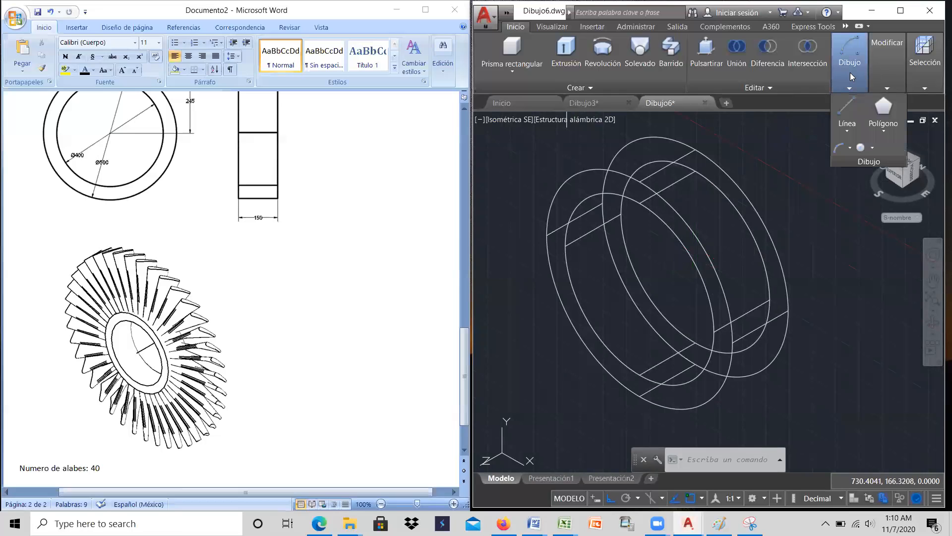
click(850, 102)
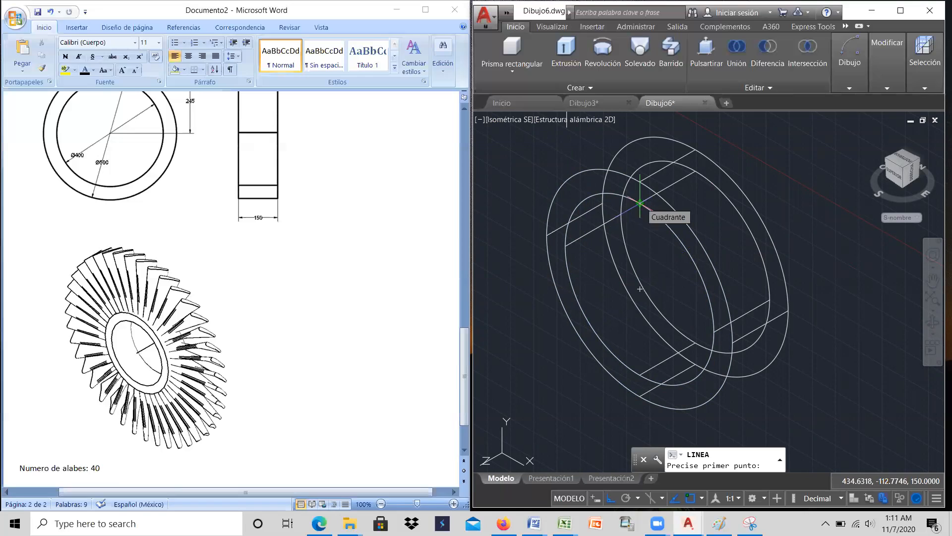
click(640, 203)
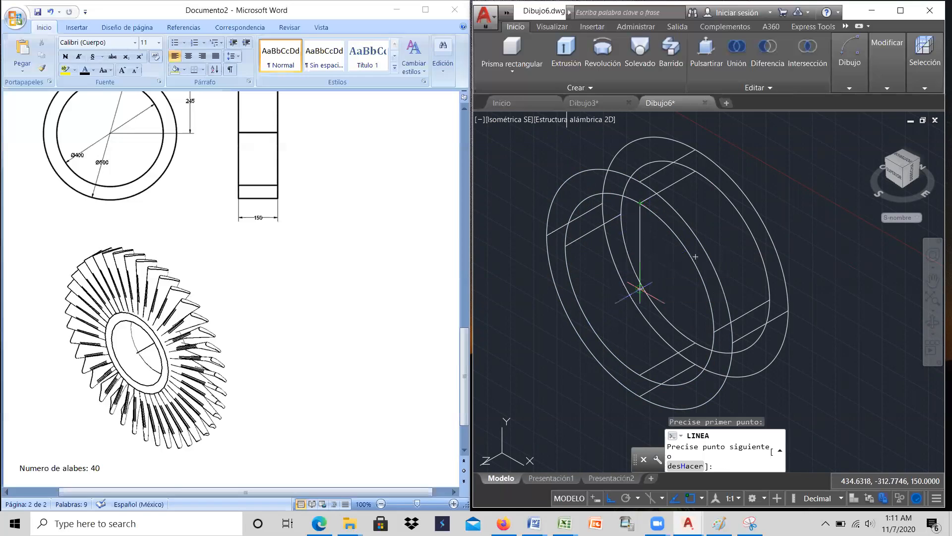
click(641, 288)
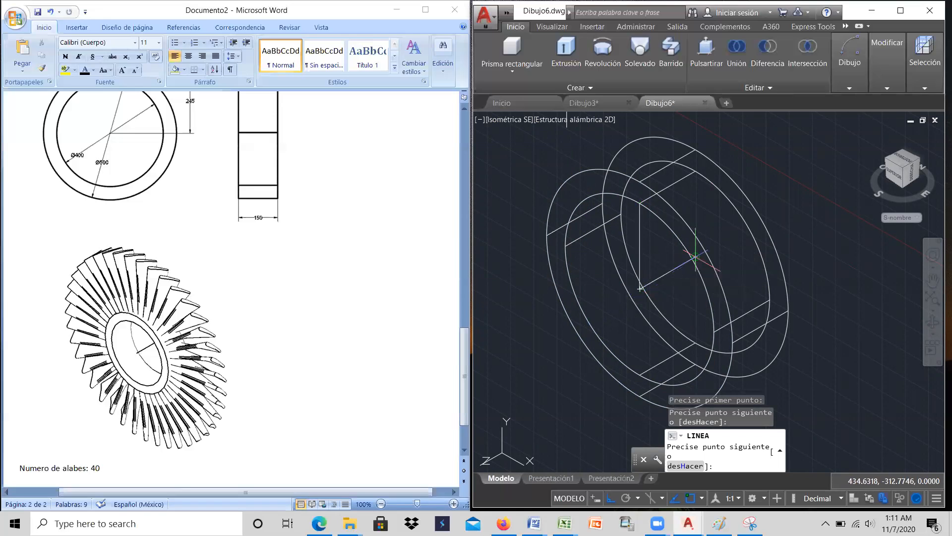
click(695, 257)
right_click(697, 257)
click(704, 264)
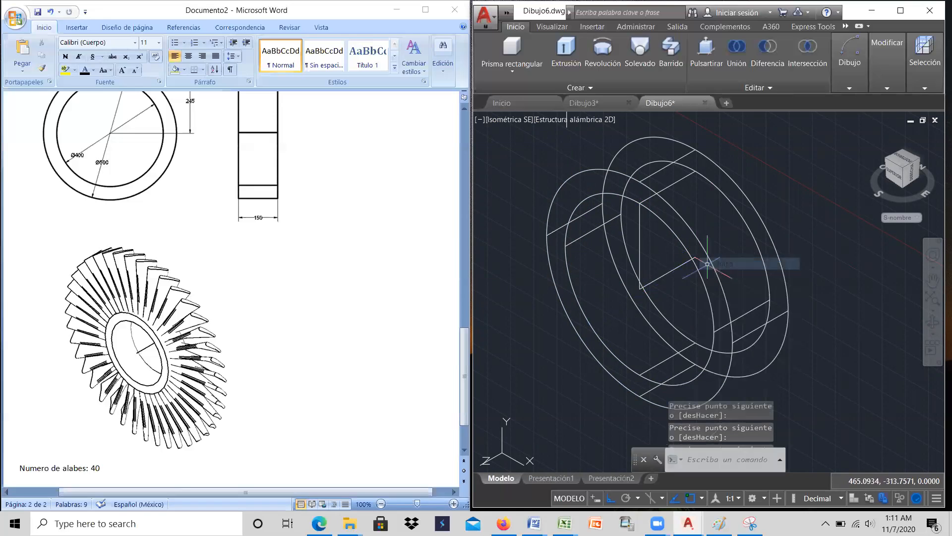
click(641, 246)
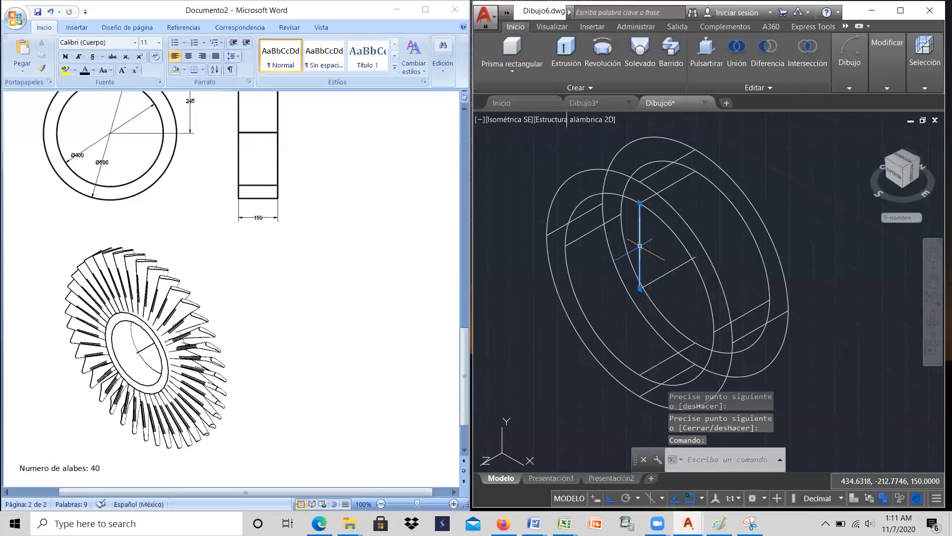
key(Delete)
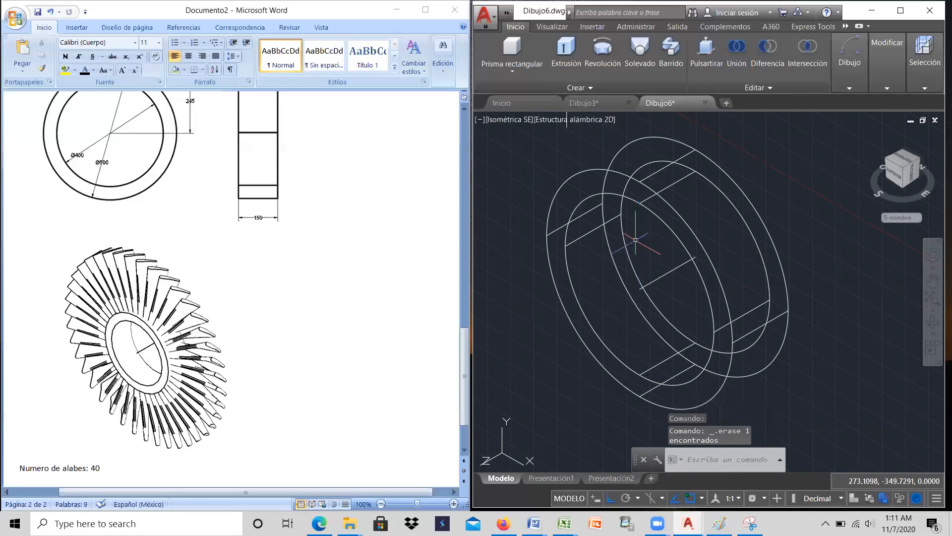
Move the lofted blade from the lower end of its vertical reference line to the midpoint of the hub's axis line
scroll(636, 245, down, 2)
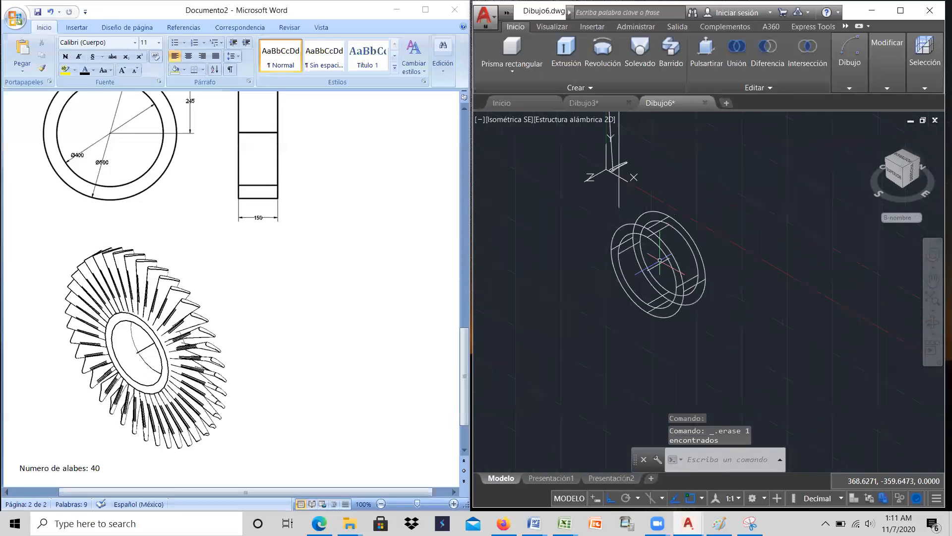
scroll(657, 268, up, 5)
scroll(669, 213, down, 6)
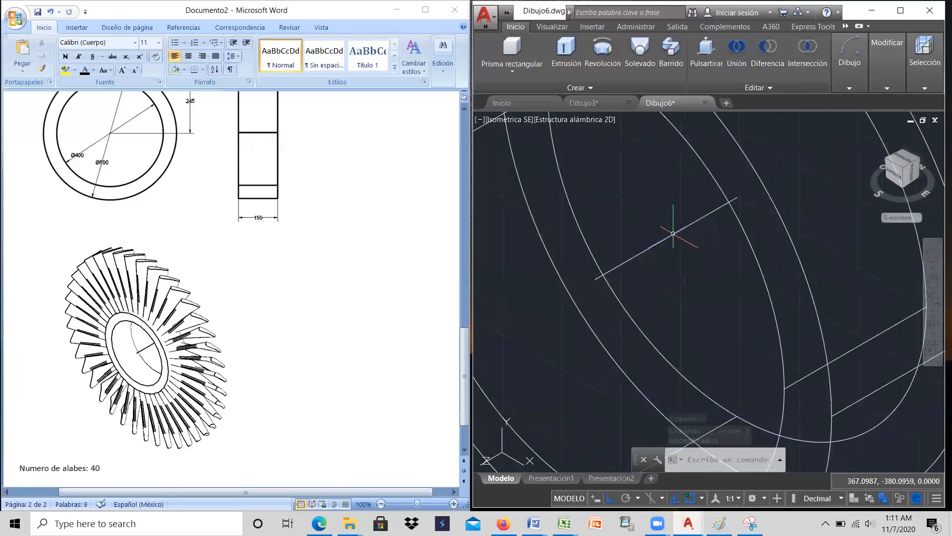
scroll(673, 234, up, 2)
scroll(674, 218, down, 2)
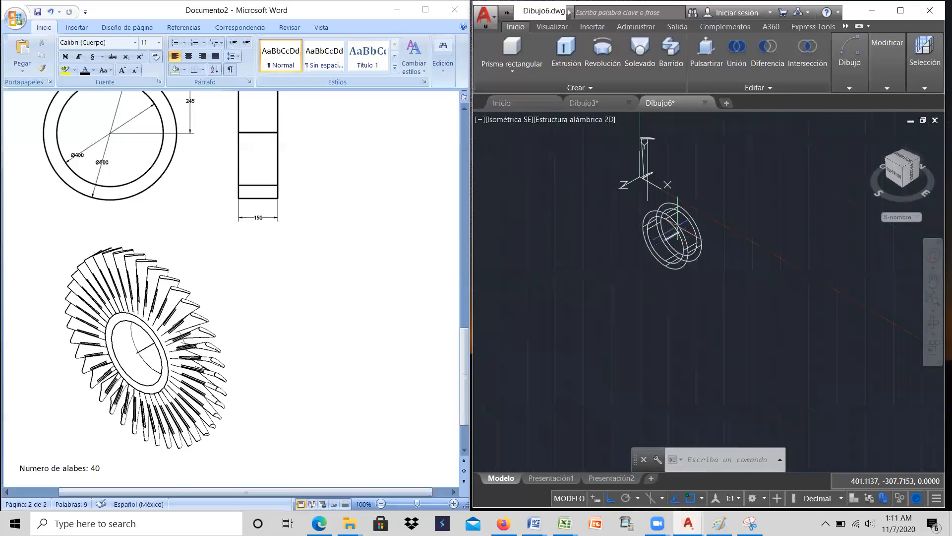
scroll(657, 144, up, 2)
scroll(657, 145, down, 1)
scroll(650, 144, up, 2)
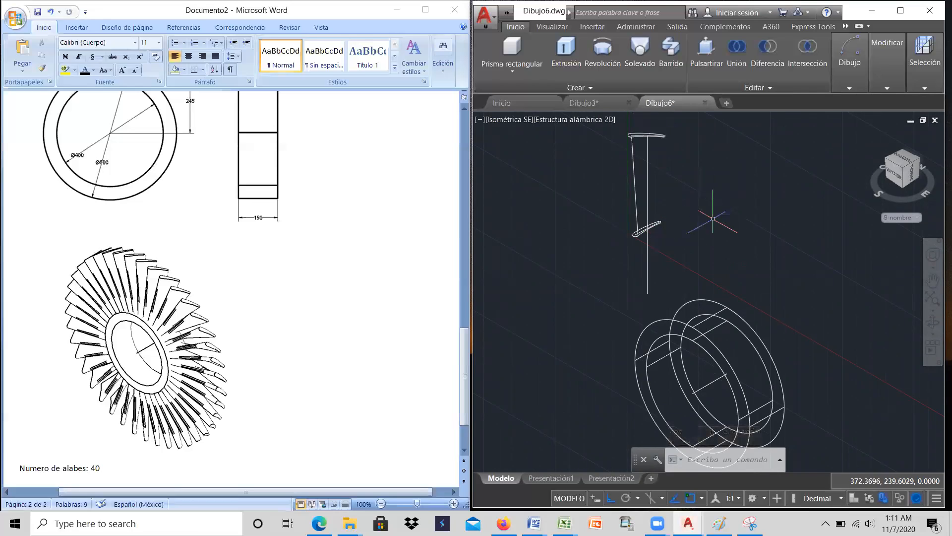
click(882, 63)
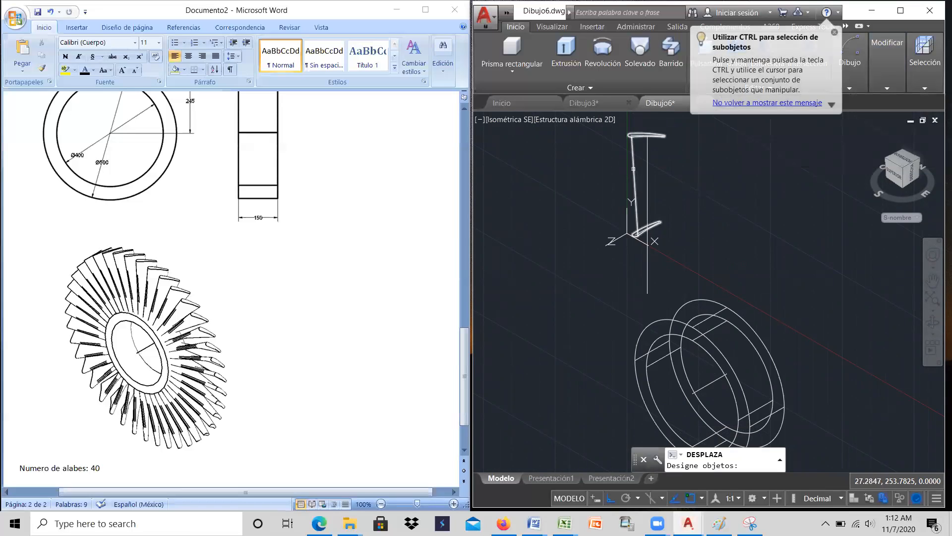
click(636, 169)
key(Return)
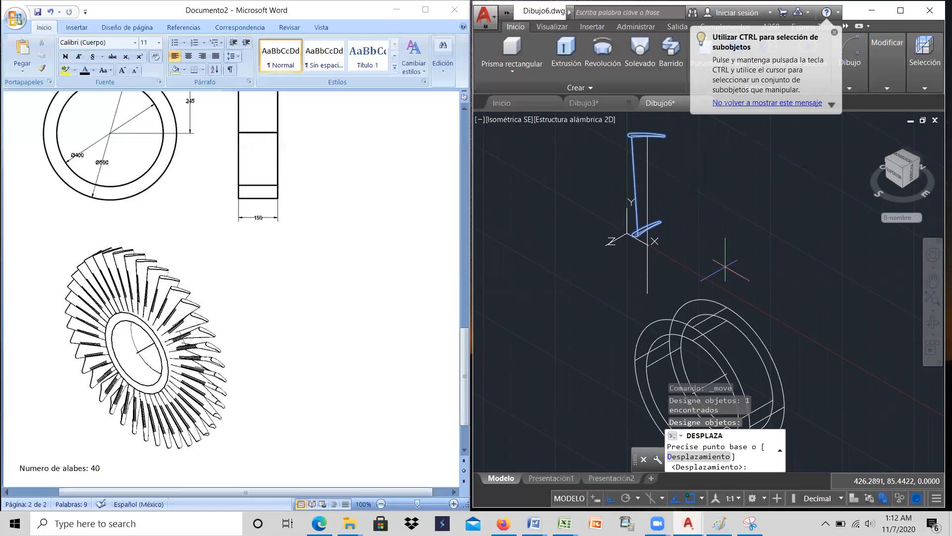
click(648, 293)
scroll(714, 283, down, 3)
scroll(747, 290, up, 2)
scroll(748, 289, up, 5)
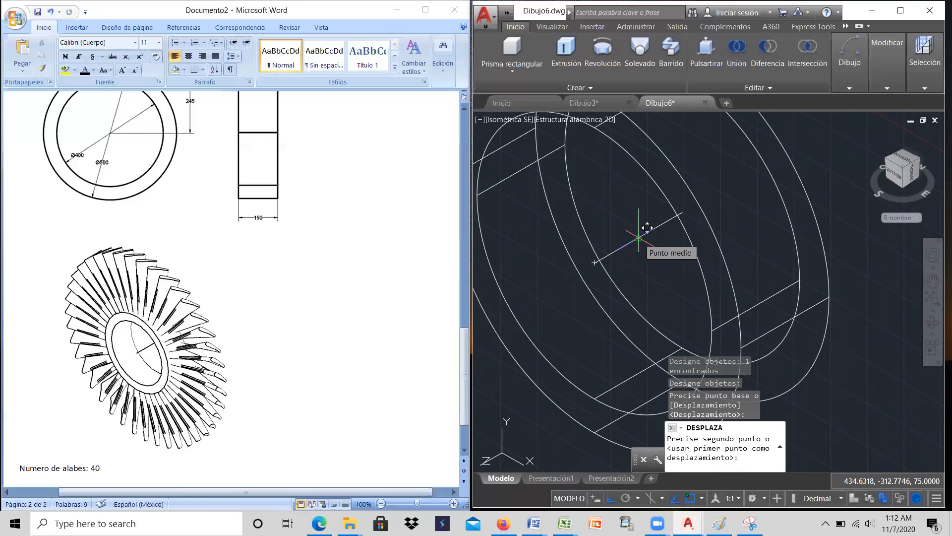
click(638, 238)
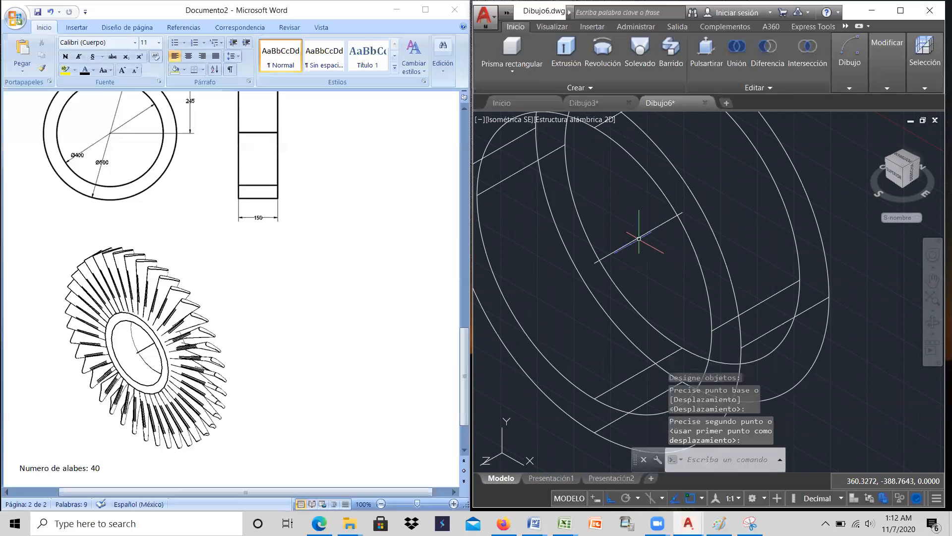
Erase the leftover blade construction lines and the vertical reference line near the origin
scroll(690, 278, down, 3)
scroll(690, 277, up, 1)
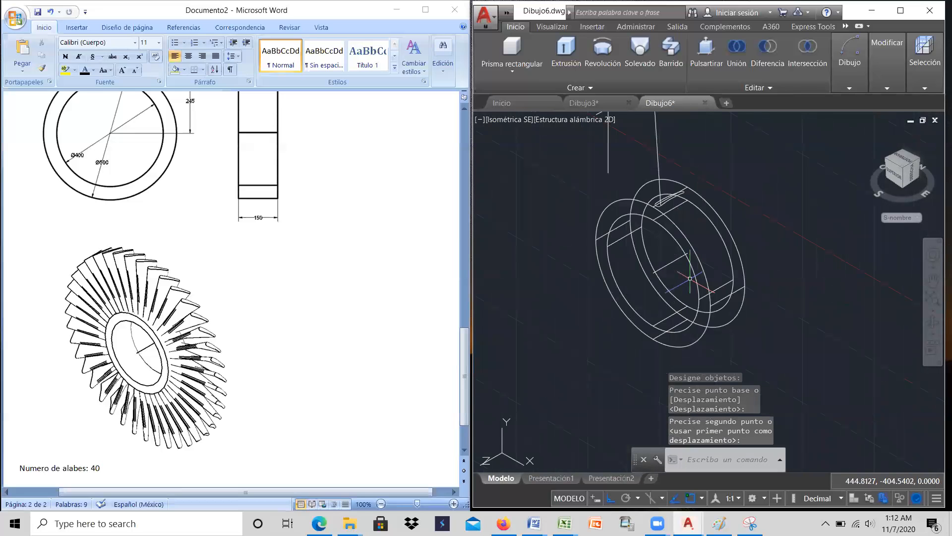
scroll(690, 276, down, 2)
scroll(689, 217, up, 5)
scroll(687, 217, down, 5)
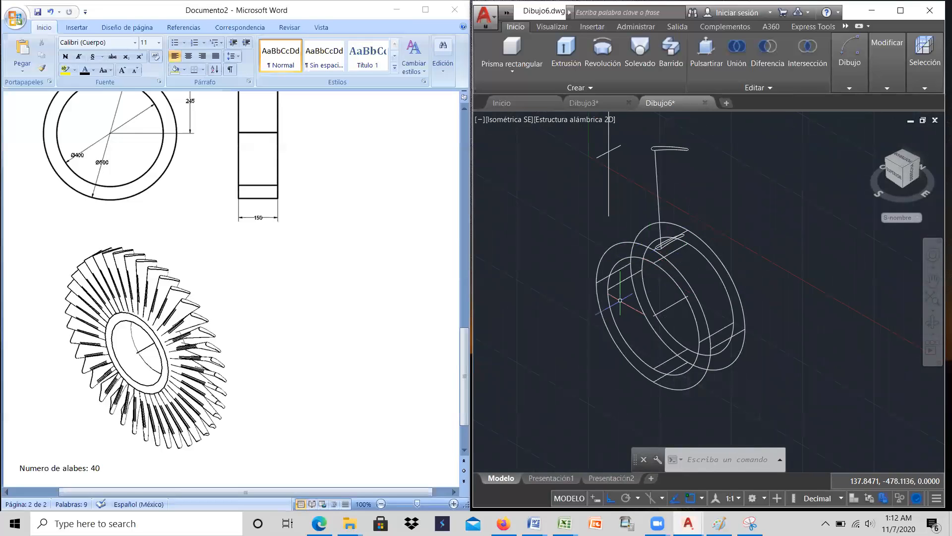
scroll(626, 257, down, 2)
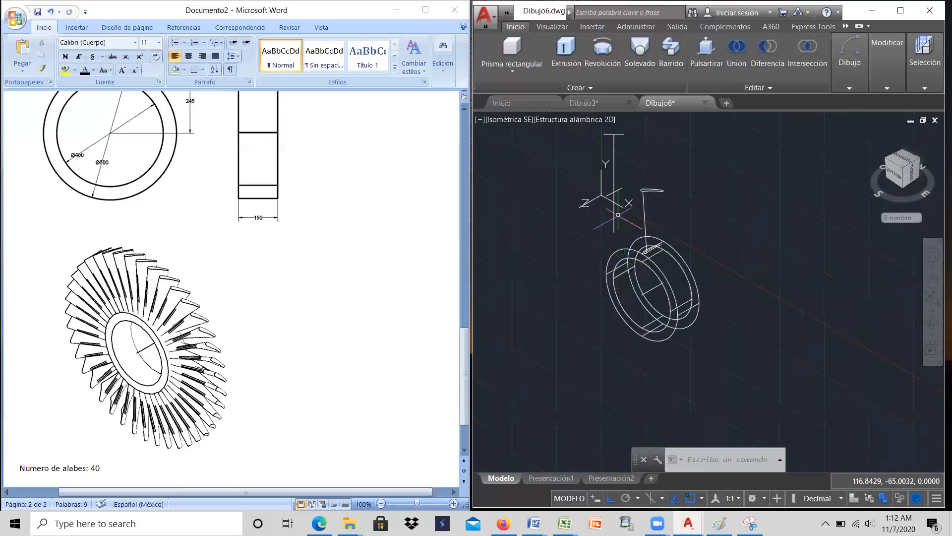
click(626, 226)
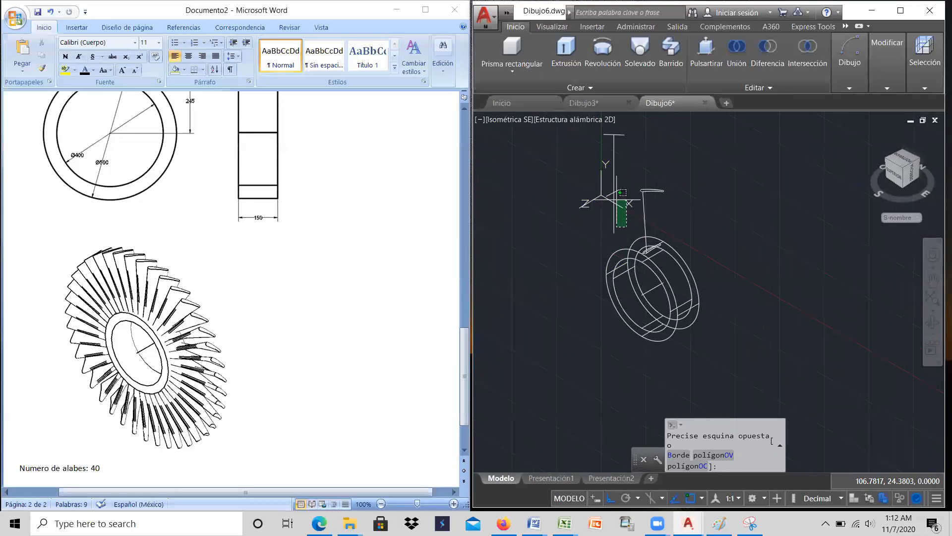
click(604, 133)
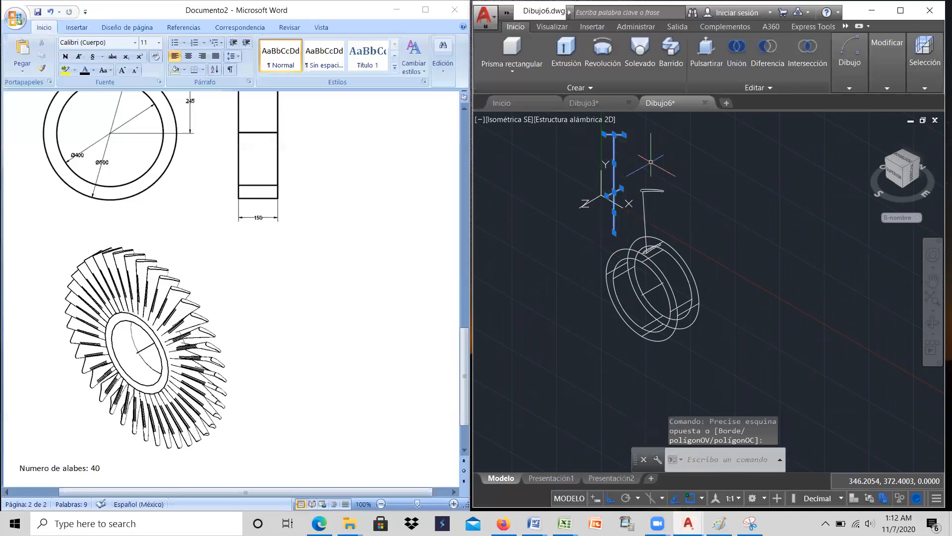
key(Delete)
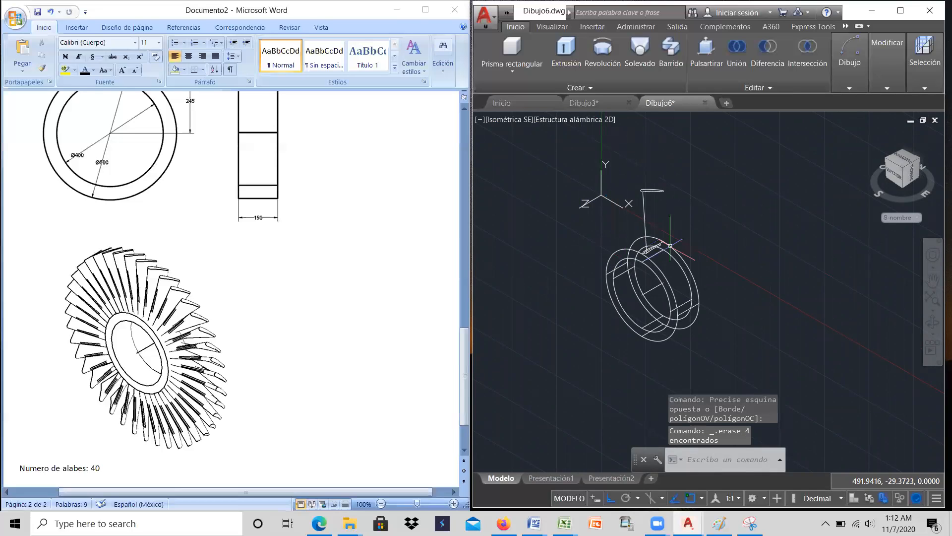
Preview the blade and hub in the Realista visual style, and restore Estructura alámbrica 2D
scroll(680, 223, up, 1)
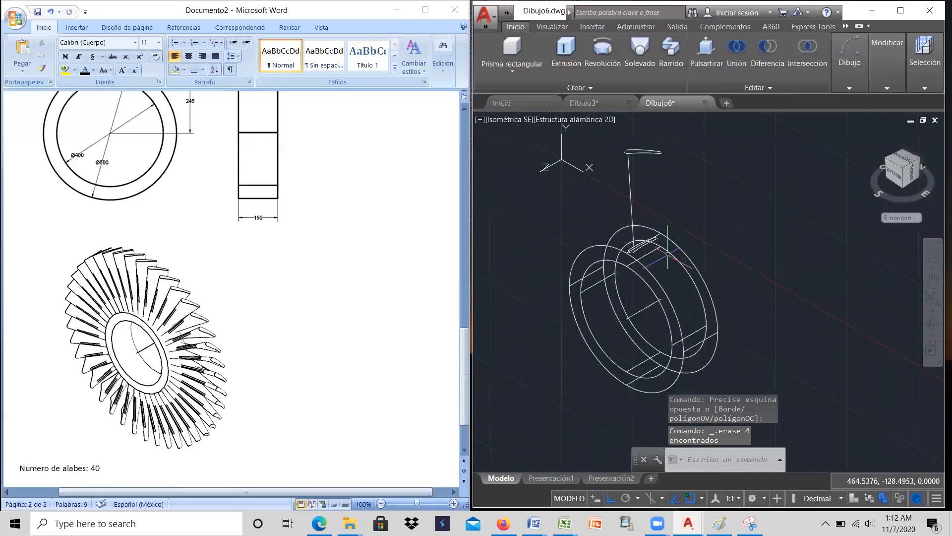
click(583, 120)
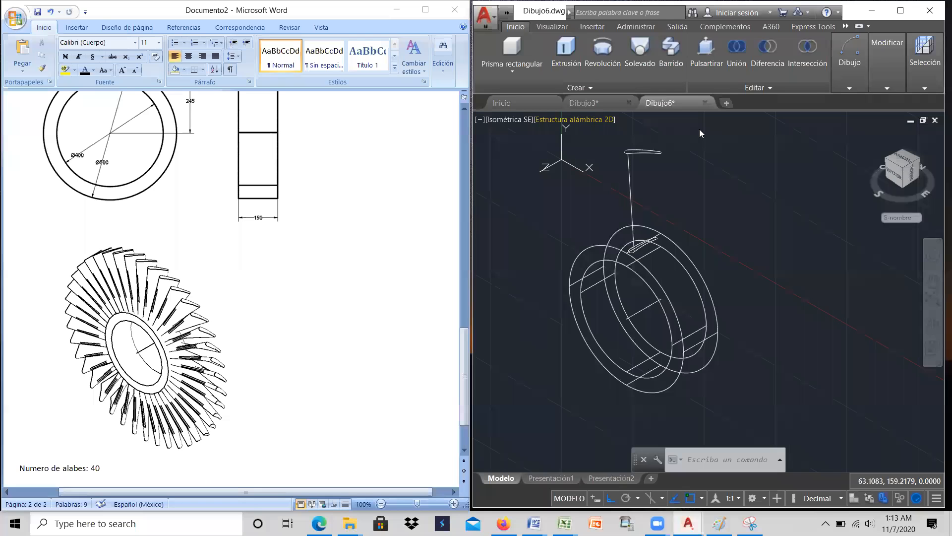
click(576, 121)
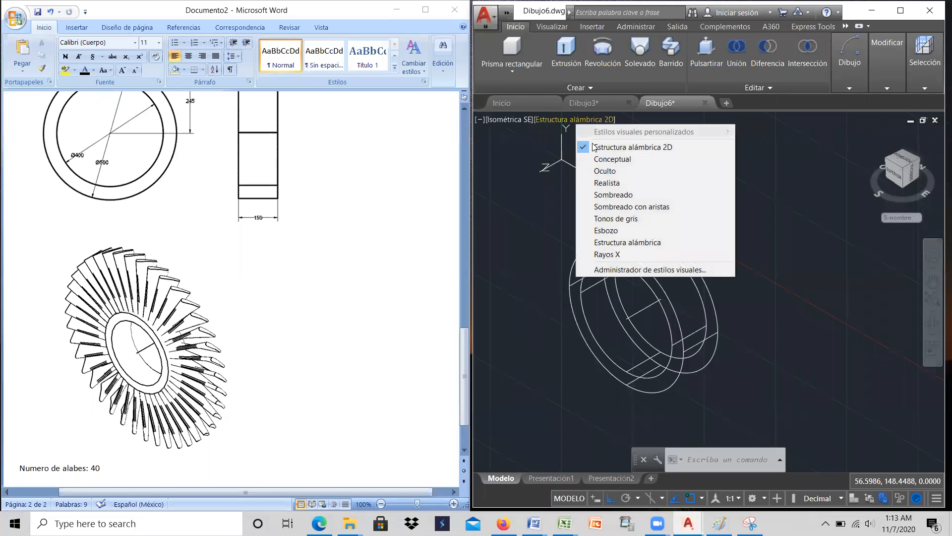
click(610, 184)
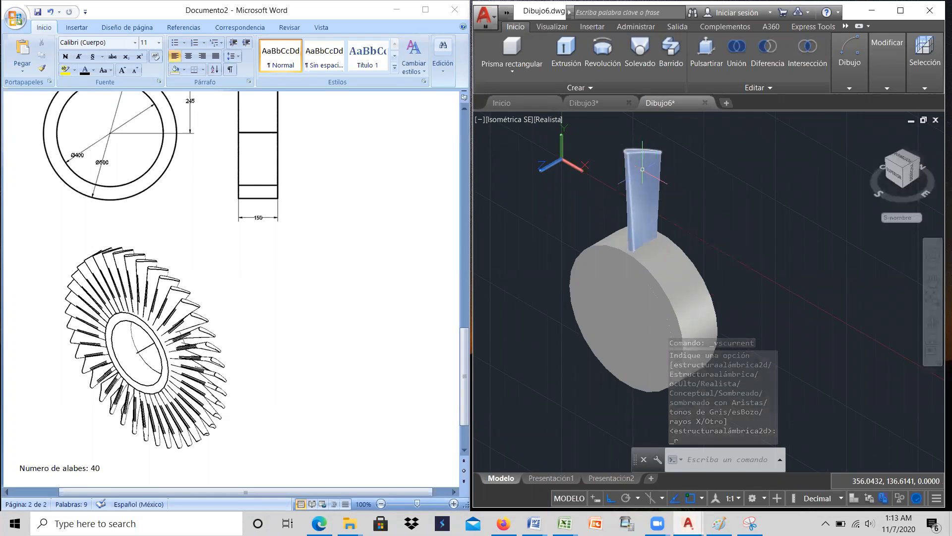
mouse_move(657, 524)
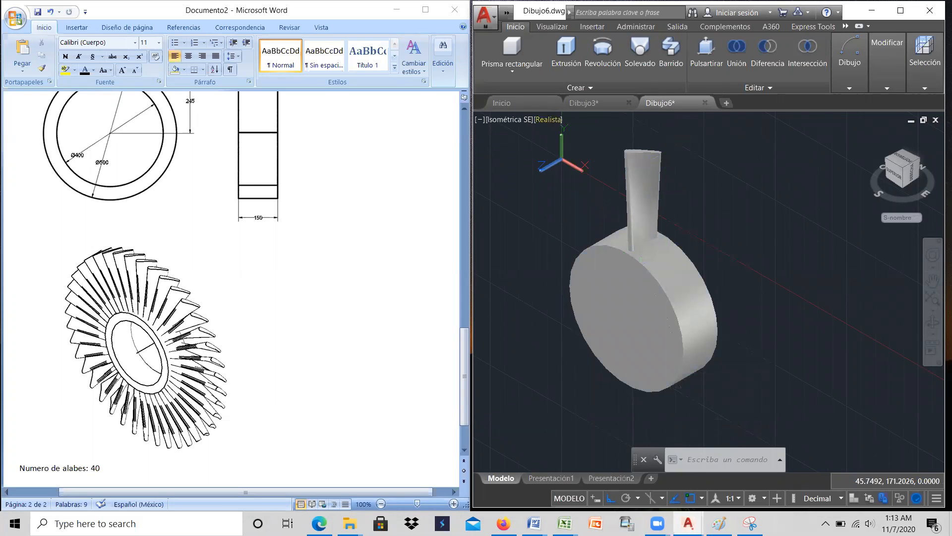
click(543, 120)
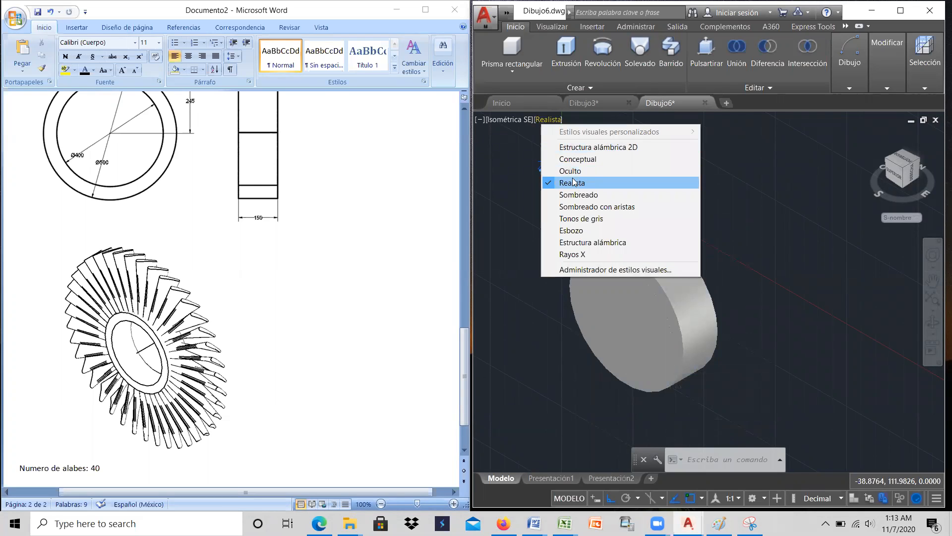
click(575, 147)
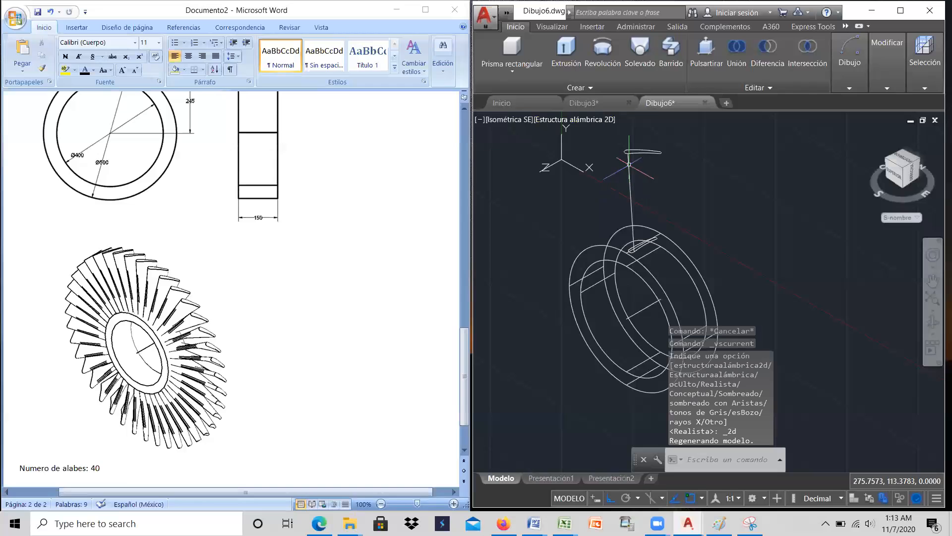
Subtract the inner 400 mm cylinder from the outer 500 mm cylinder to hollow out the hub
click(769, 48)
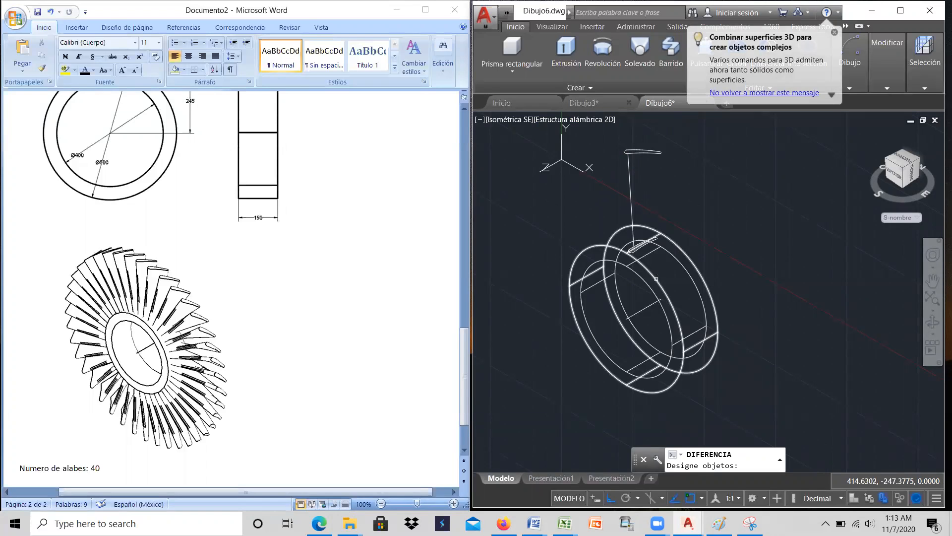
click(656, 279)
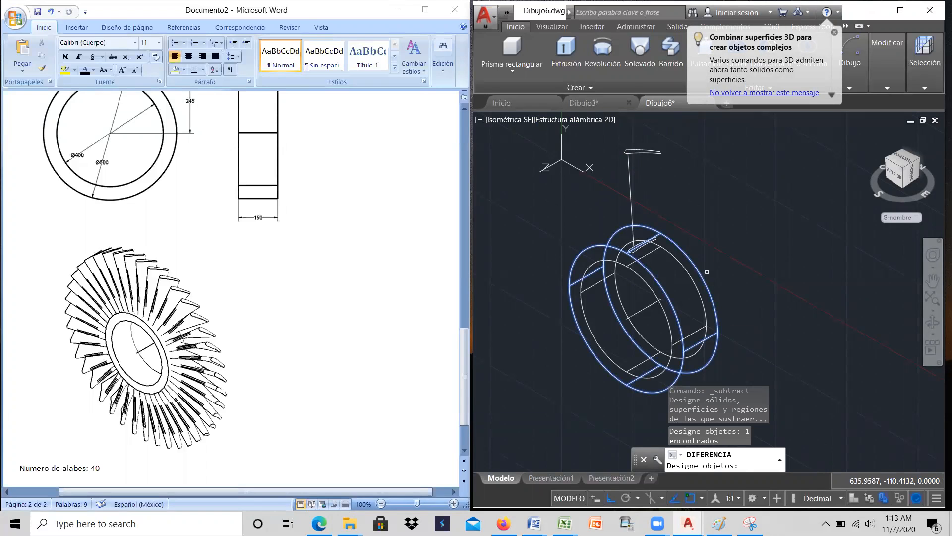
key(Return)
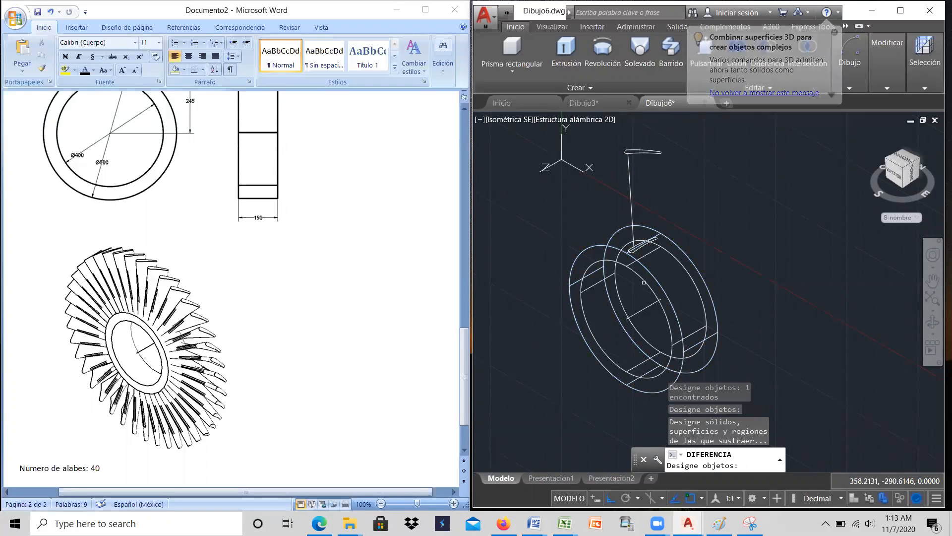
click(645, 283)
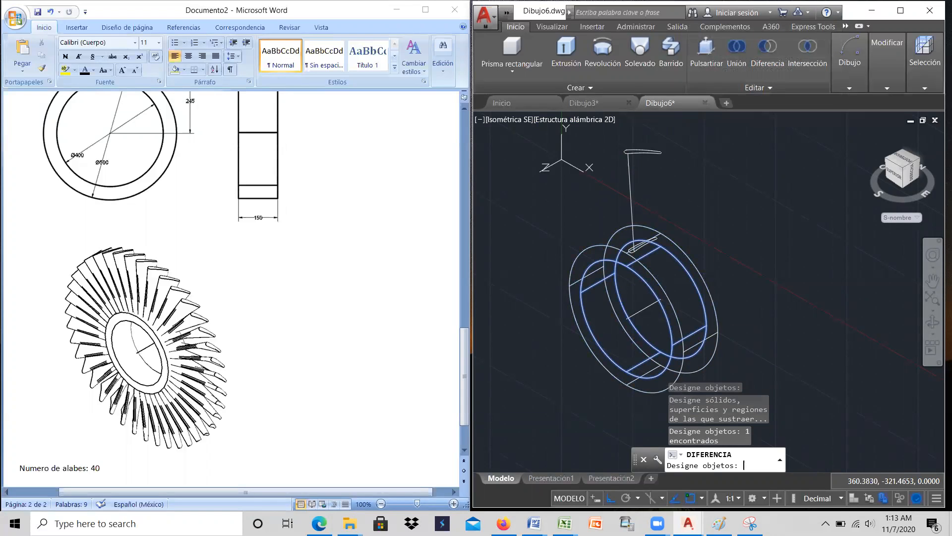
key(Return)
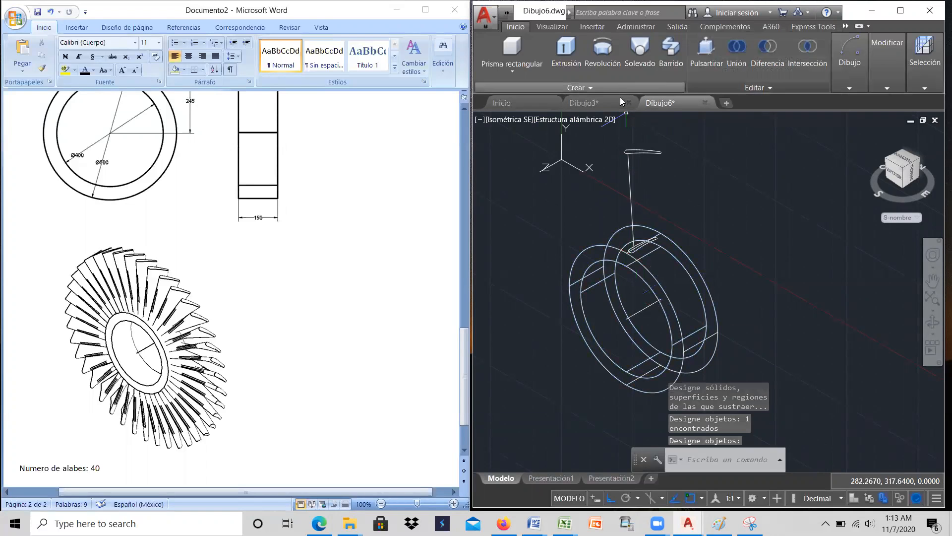
Preview the hollowed hub with its blade in the Realista visual style, and restore Estructura alámbrica 2D
click(592, 119)
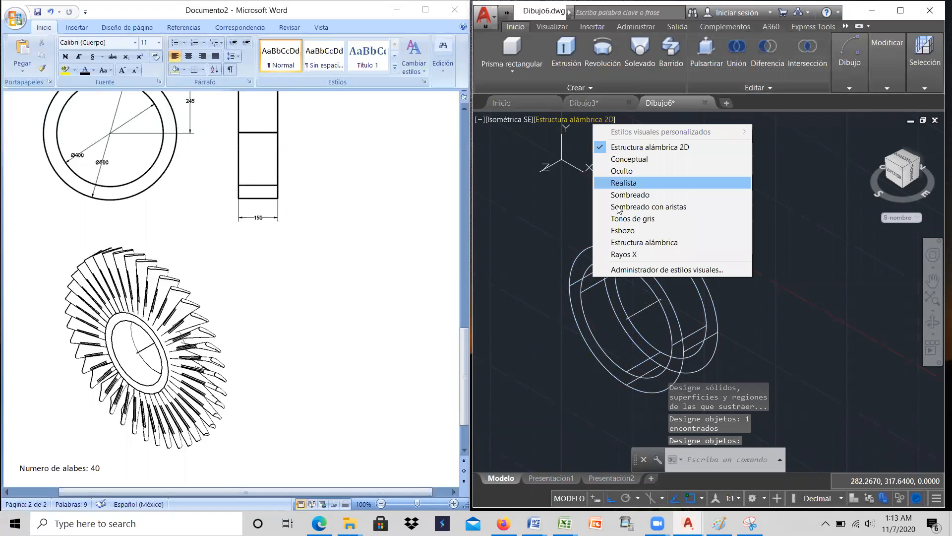
click(617, 183)
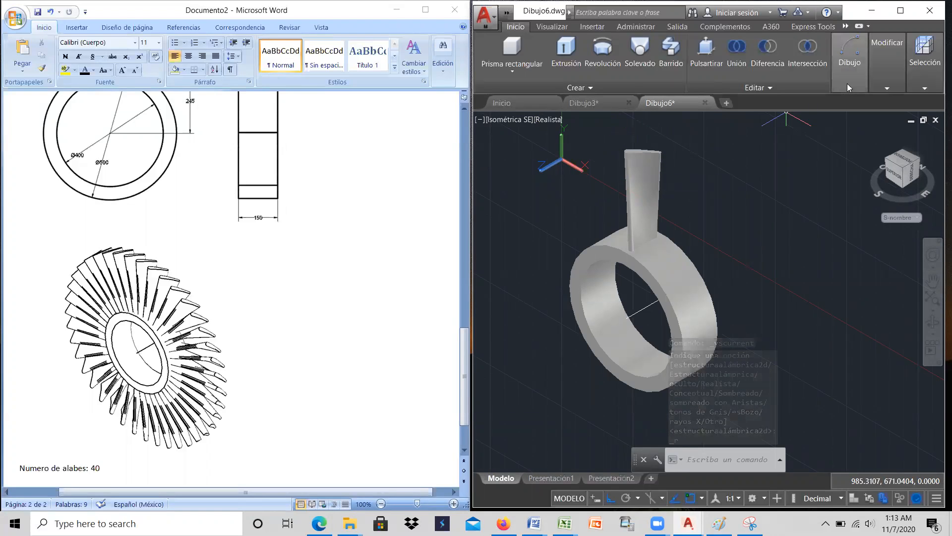
click(542, 121)
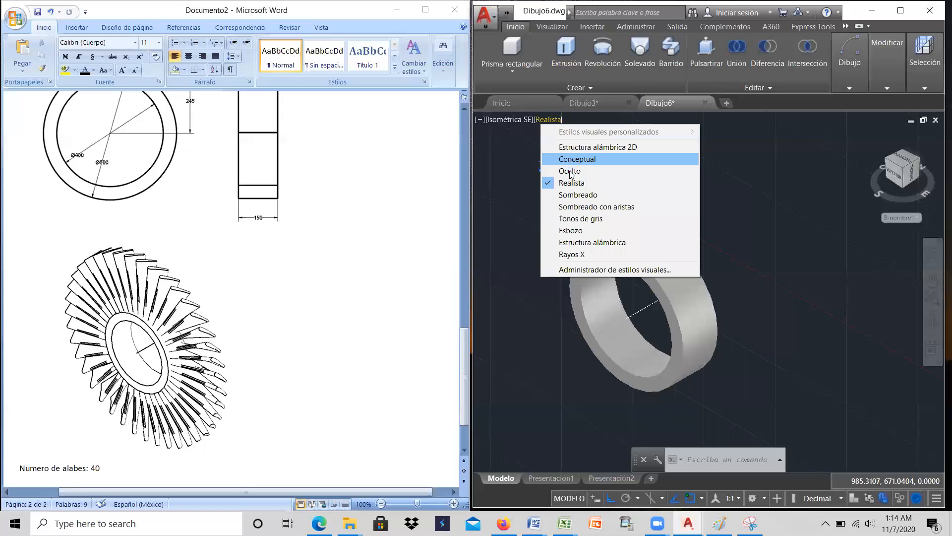
click(571, 147)
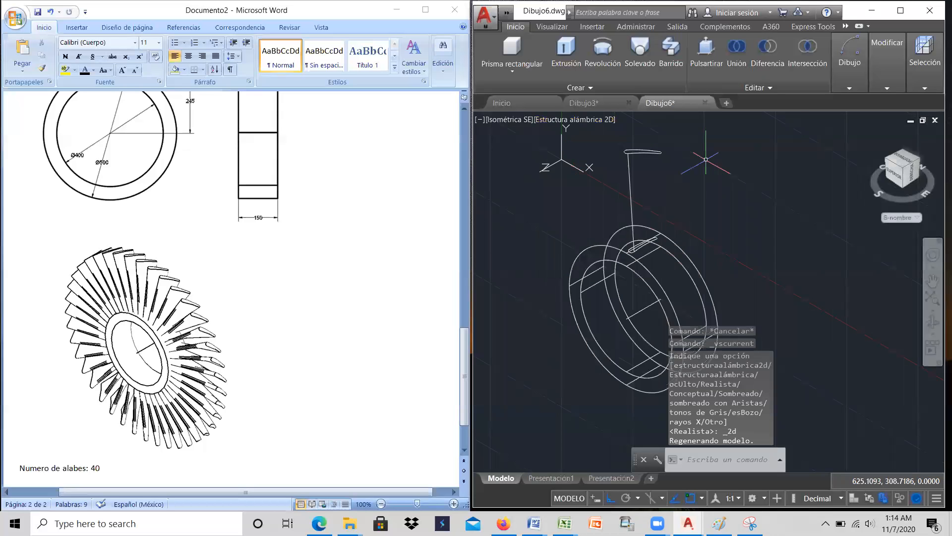
Maximize the drawing window and create a polar array of the blade, using the hub's axis line endpoints as rotation axis
click(902, 11)
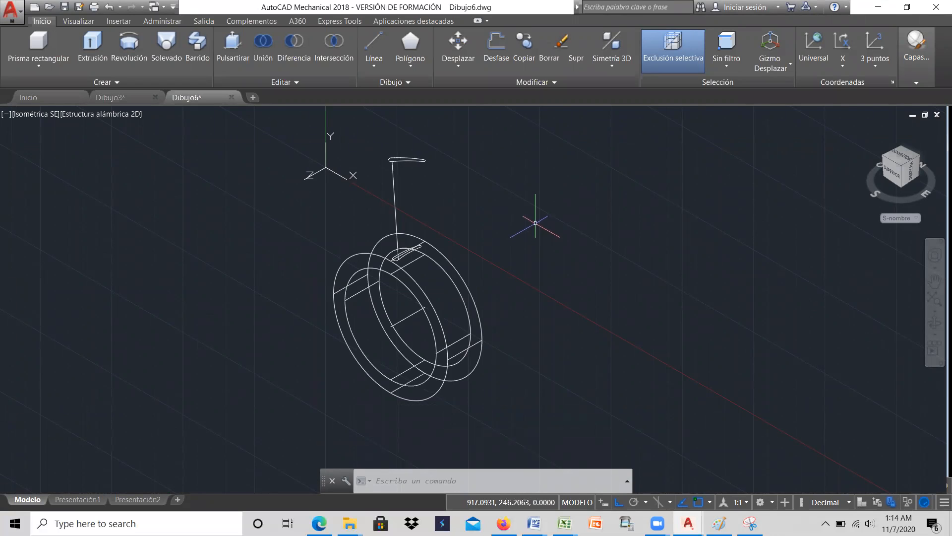
click(554, 82)
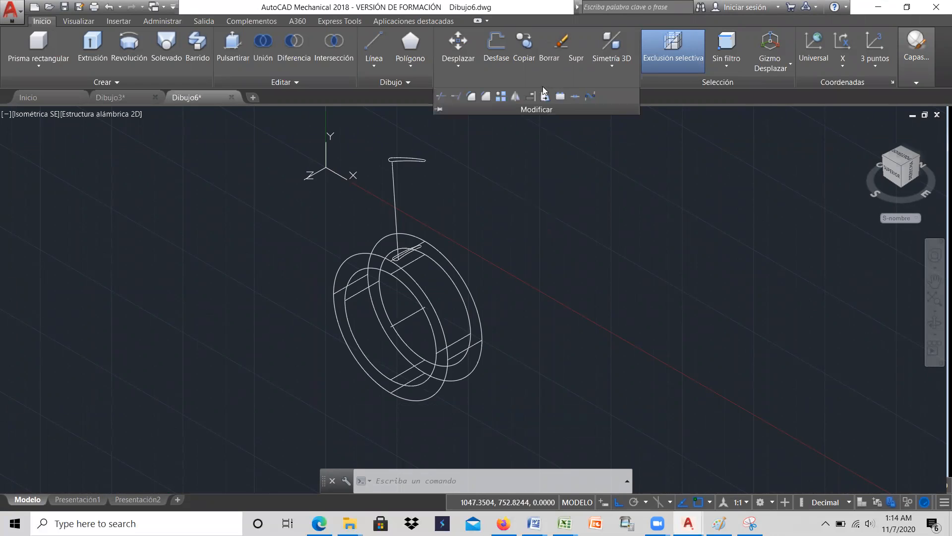
click(502, 97)
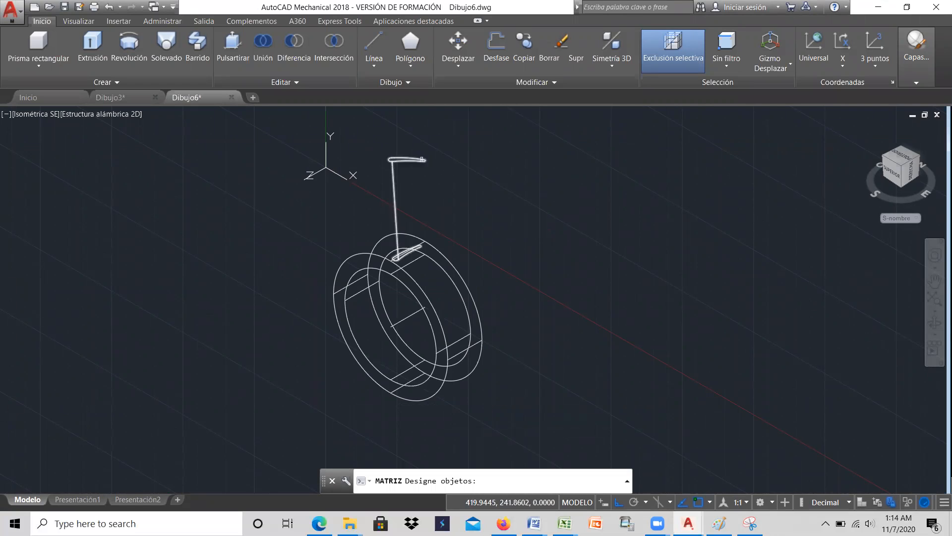
click(422, 159)
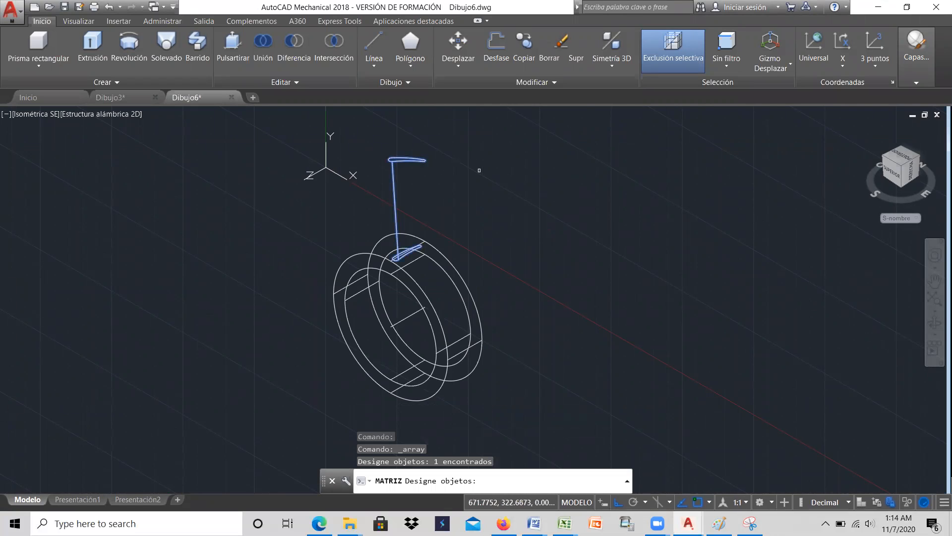
key(Return)
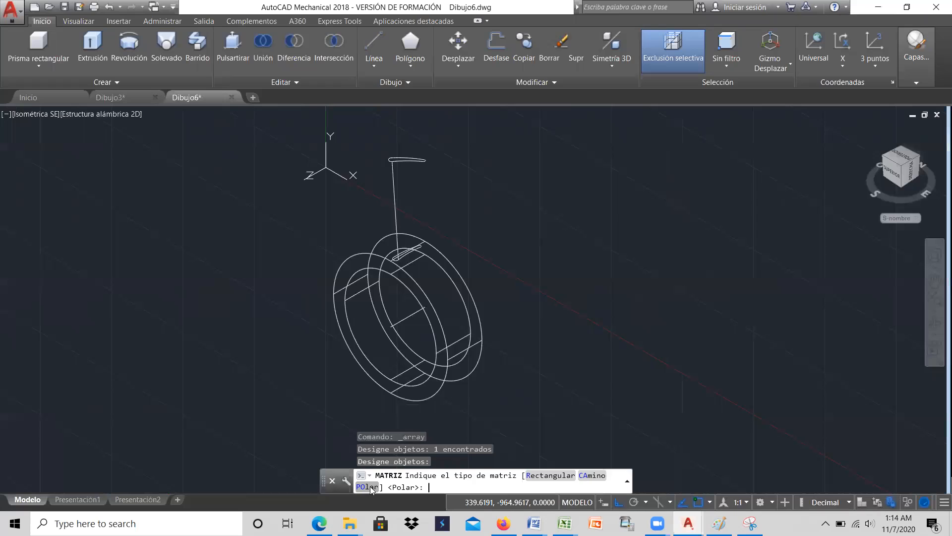
click(371, 487)
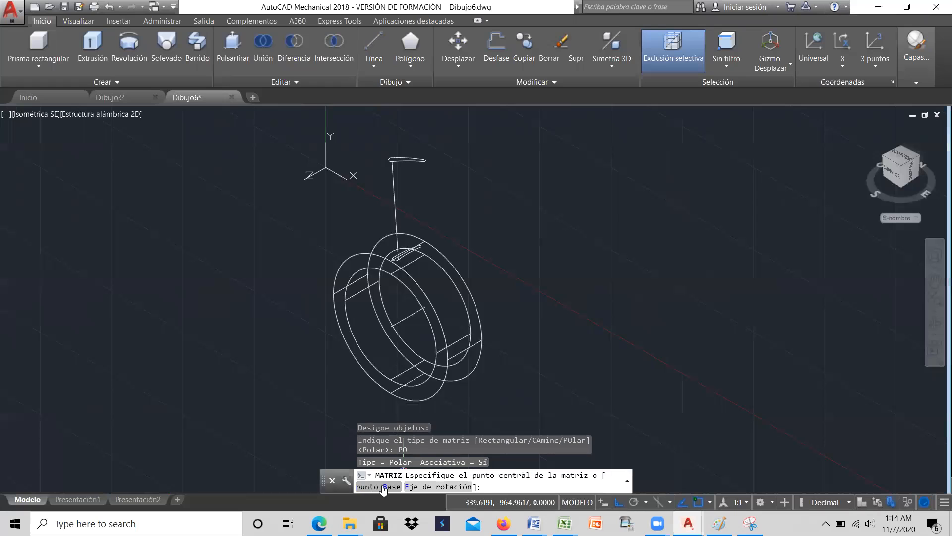
click(437, 487)
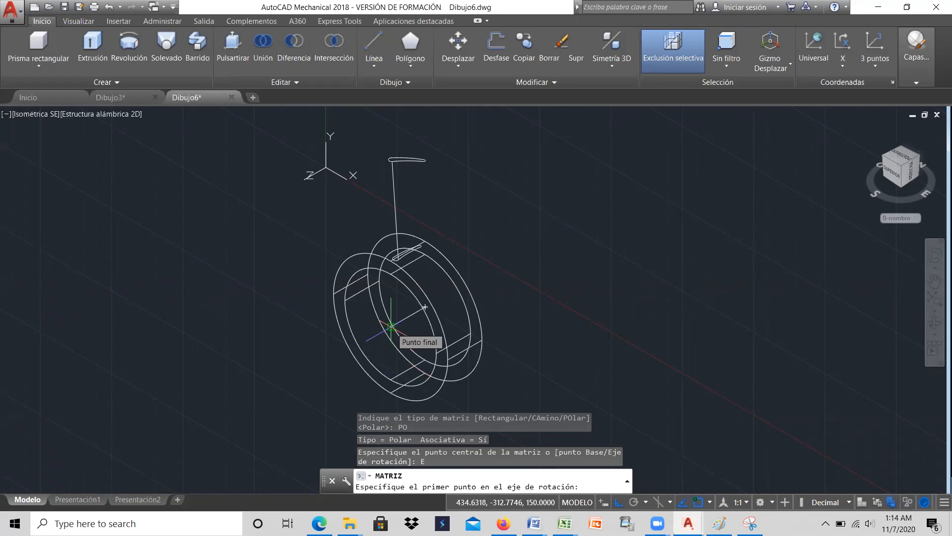
click(391, 326)
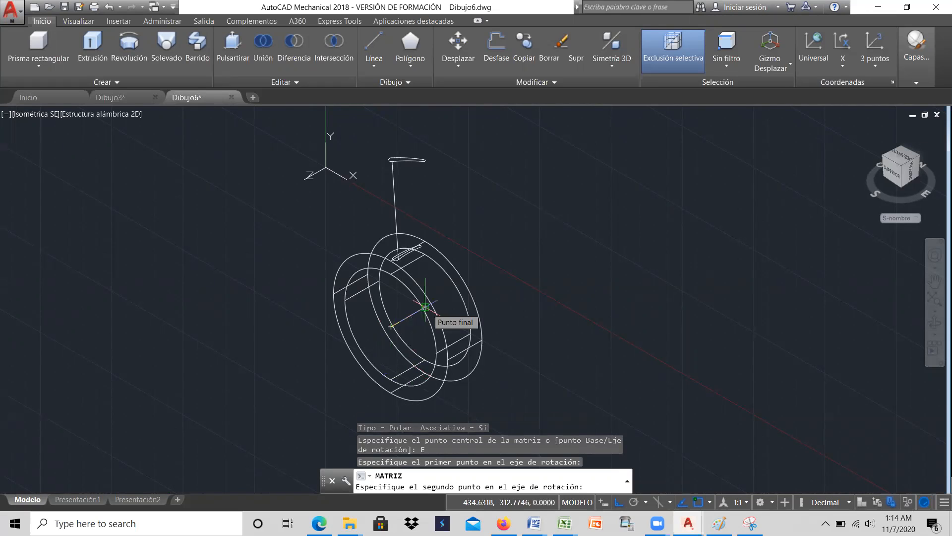
click(425, 306)
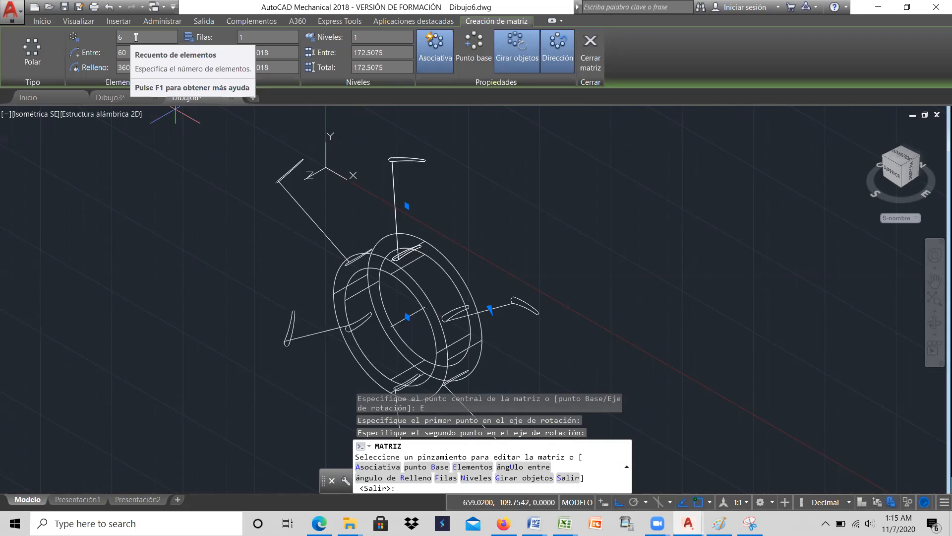
Try the polar blade array with 10, 20 and 30 elements in turn
click(135, 38)
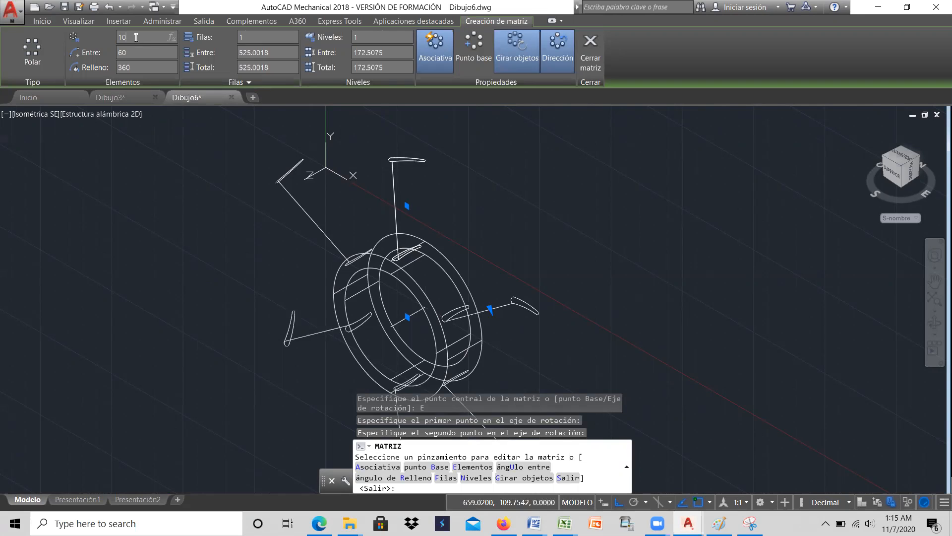
key(Return)
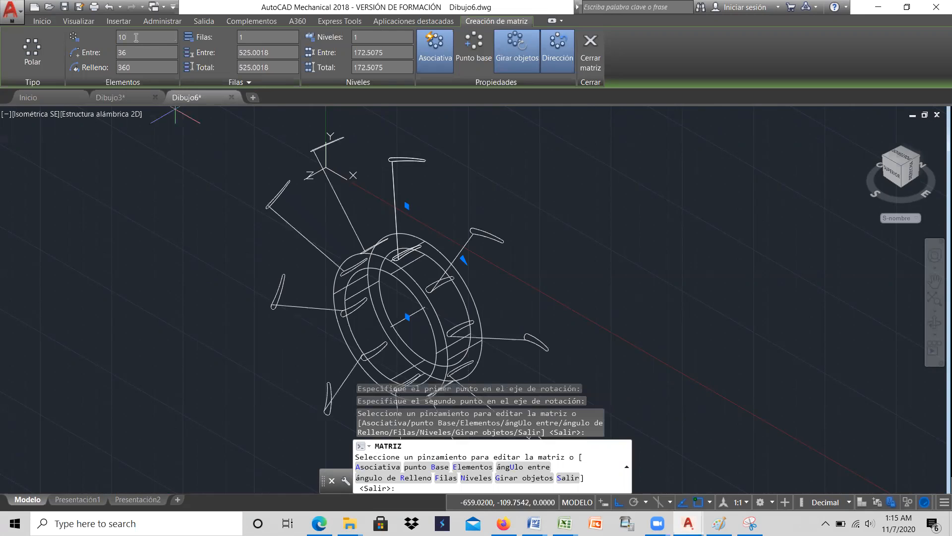
click(136, 37)
text(20)
key(Return)
click(134, 36)
text(30)
key(Return)
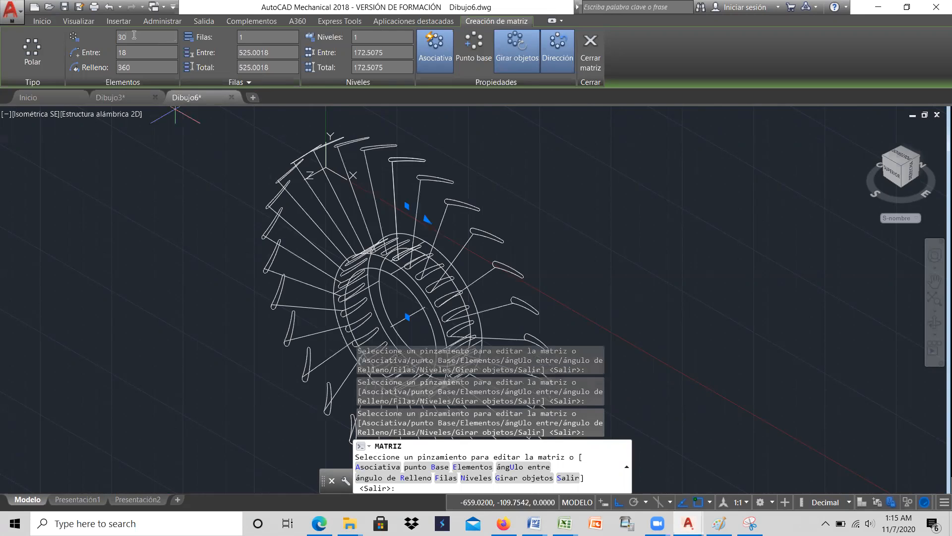
Set the polar blade array to 40 elements and finish the array
click(132, 35)
text(40)
key(Return)
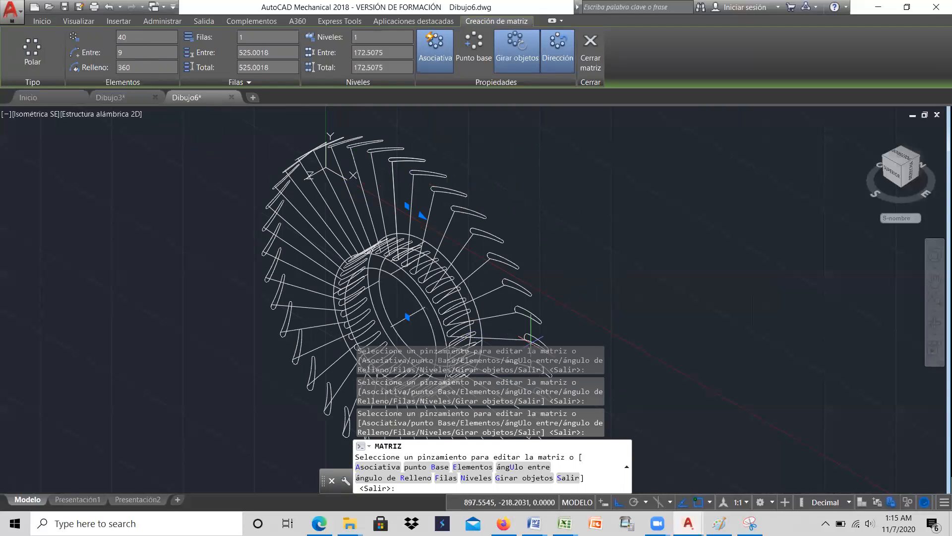
click(570, 477)
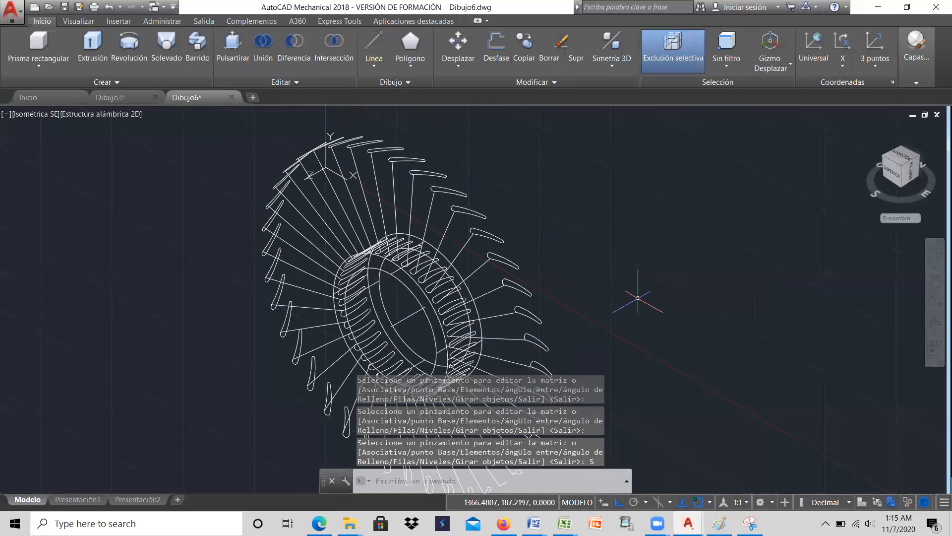
Display the complete bladed rotor in the Realista visual style
scroll(628, 263, down, 4)
scroll(623, 278, up, 2)
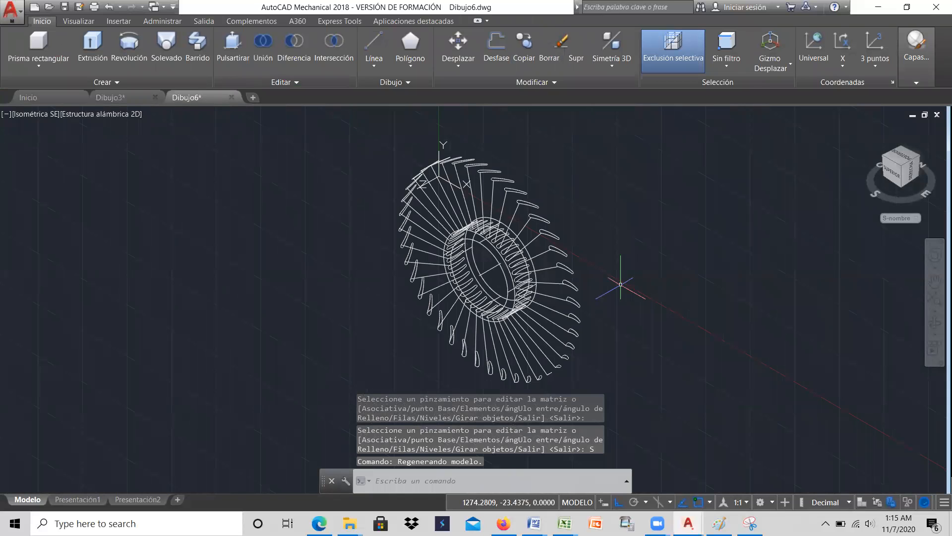
click(101, 114)
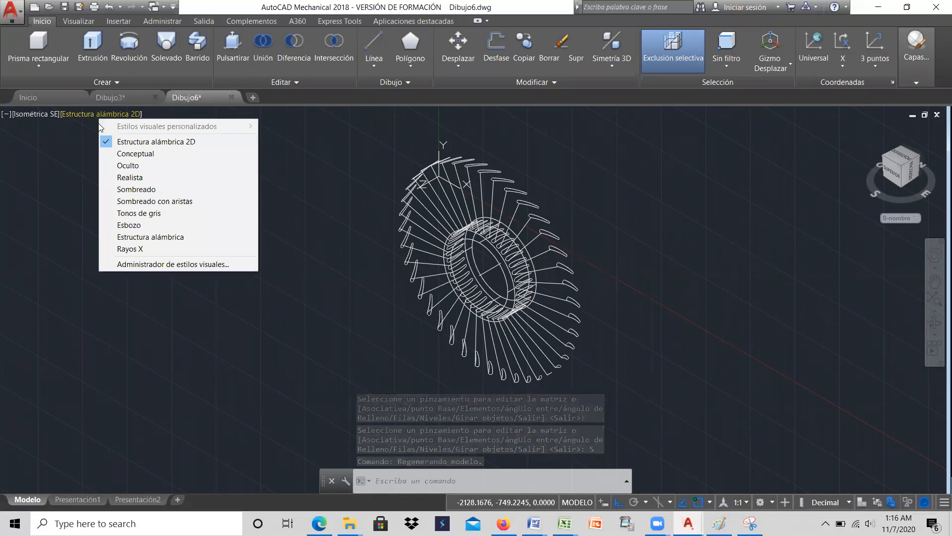
click(129, 177)
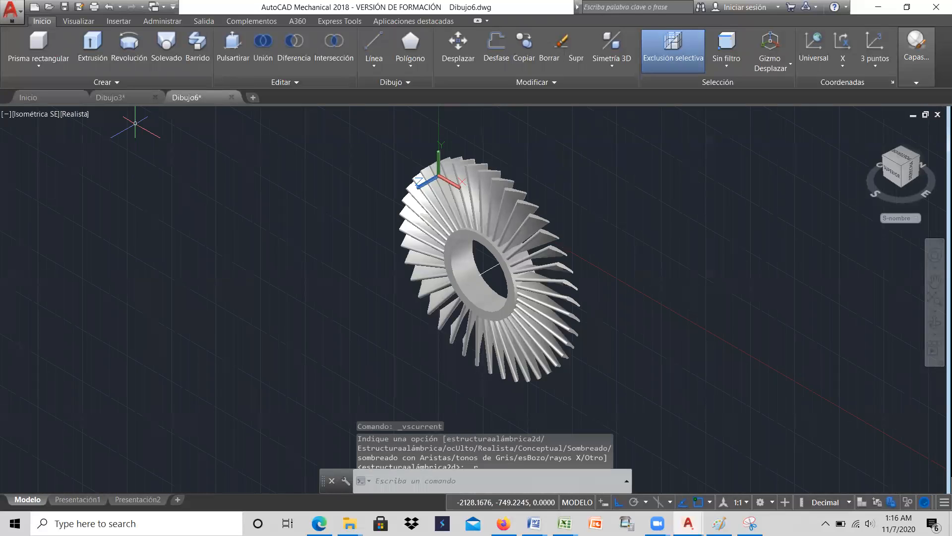
Orbit around the shaded rotor to inspect it, and restore the Isométrica SE view
click(935, 322)
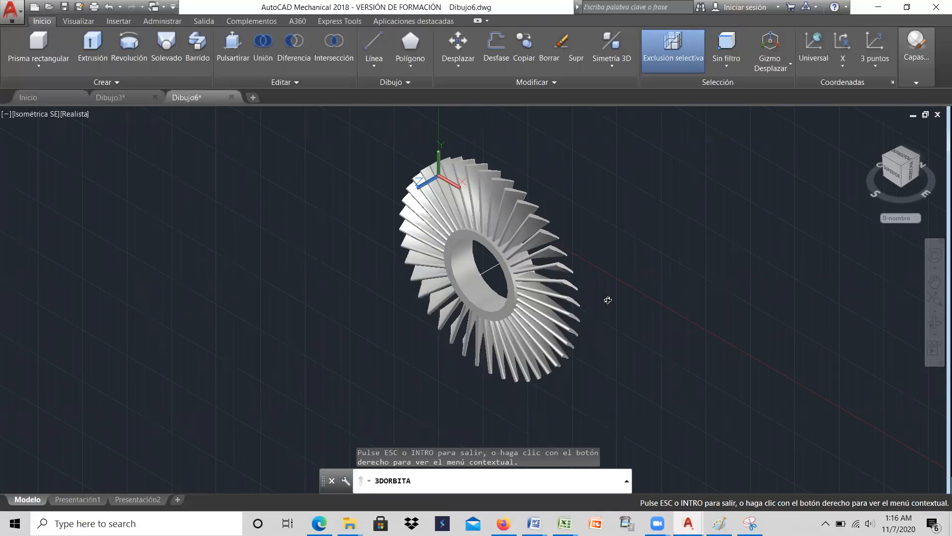
drag(592, 296, 516, 357)
mouse_move(523, 233)
mouse_down()
mouse_move(527, 321)
mouse_move(555, 310)
mouse_move(521, 272)
mouse_move(528, 206)
mouse_move(535, 313)
mouse_move(546, 225)
mouse_move(536, 221)
mouse_up()
drag(504, 277, 518, 286)
right_click(623, 212)
click(644, 221)
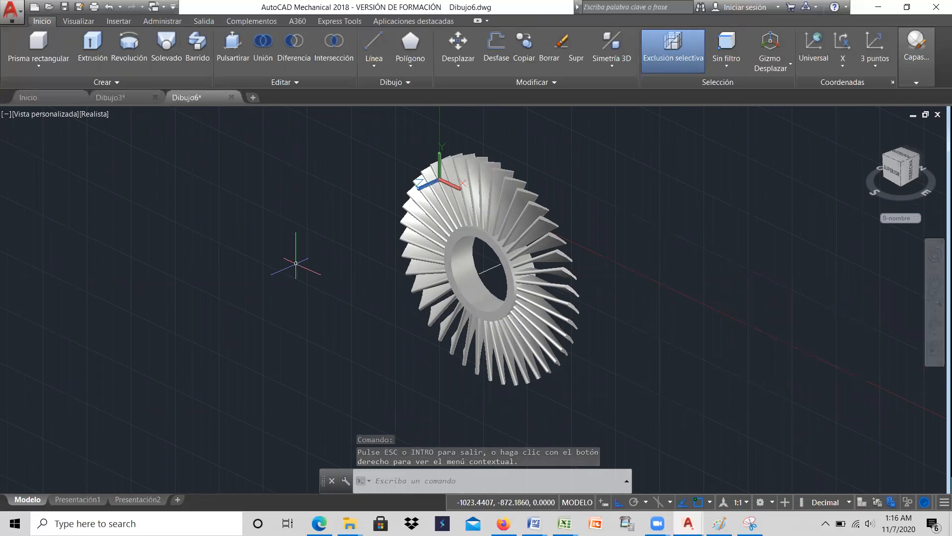
click(35, 115)
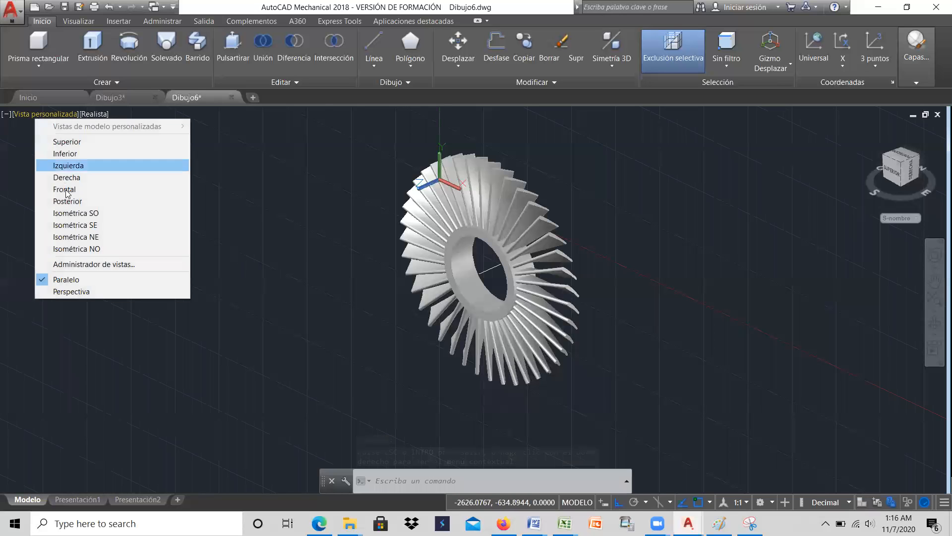
click(74, 225)
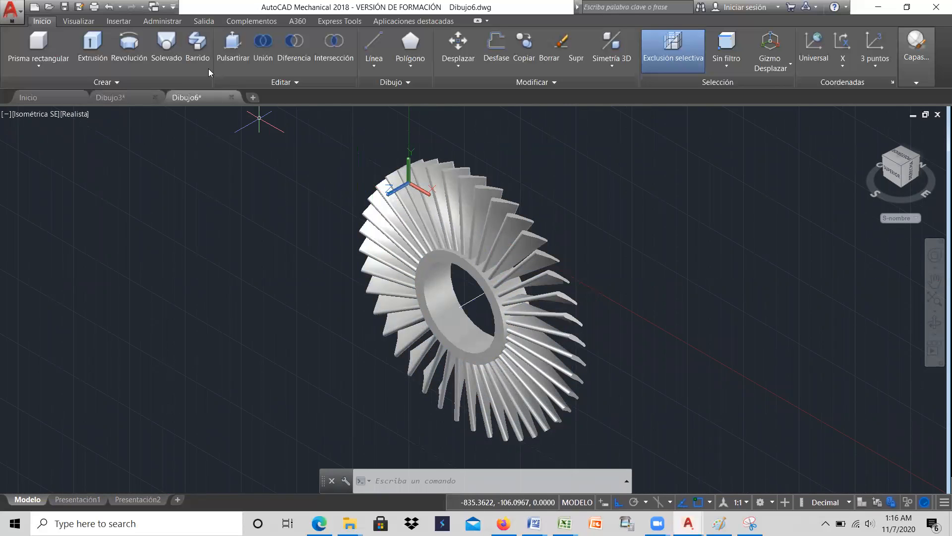
Switch to Estructura alámbrica 2D and try to unite the blade array with the hub ring
click(71, 114)
click(94, 139)
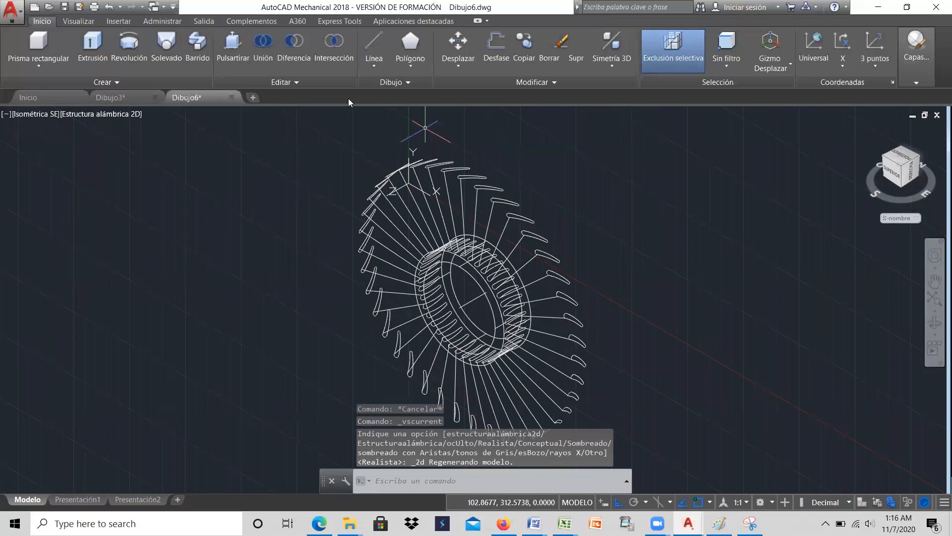
click(263, 45)
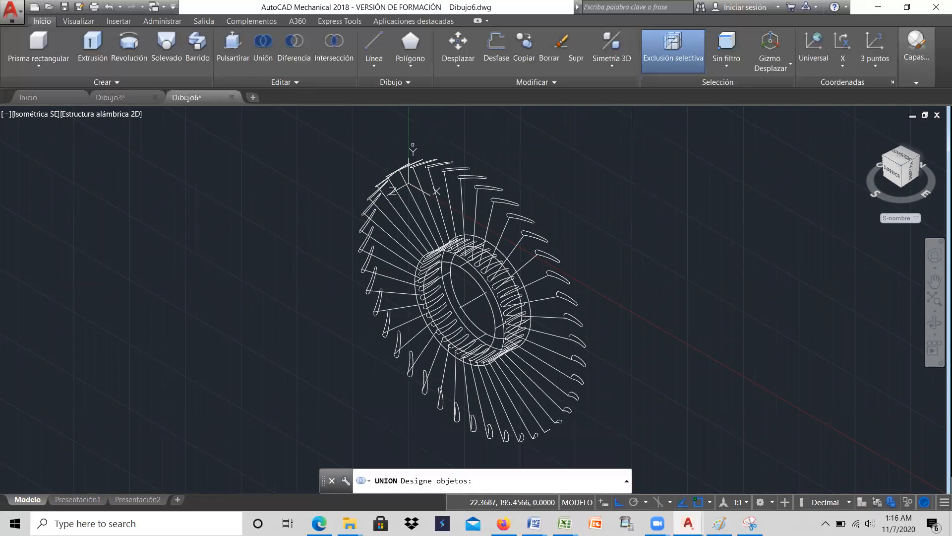
click(512, 204)
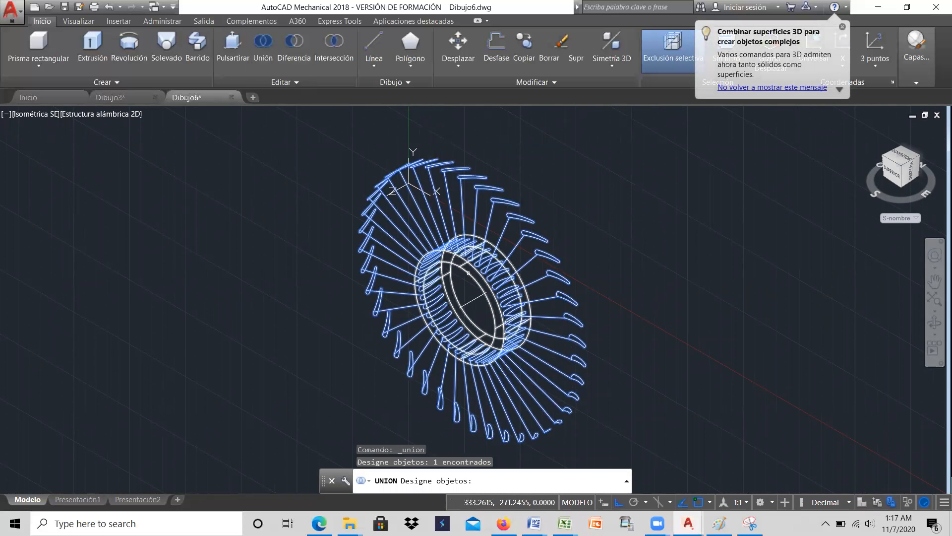
click(468, 272)
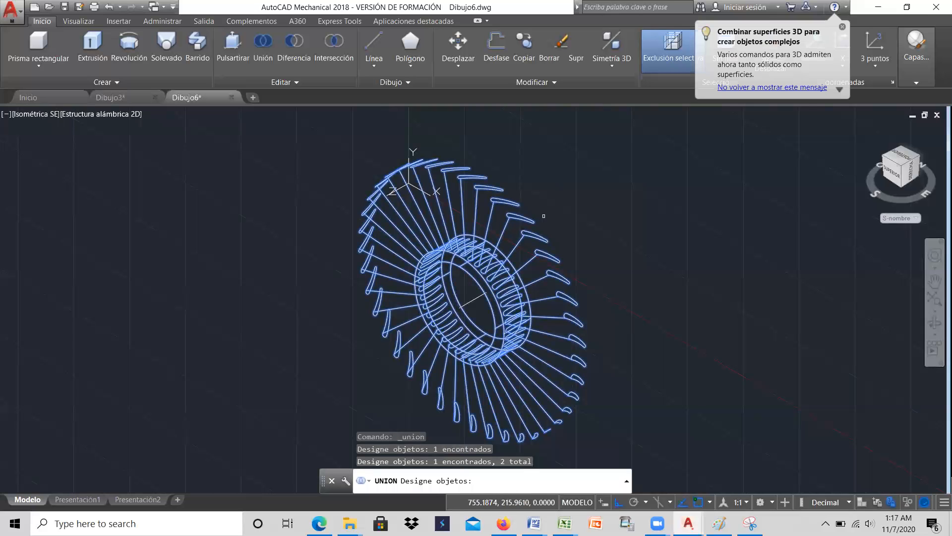
key(Return)
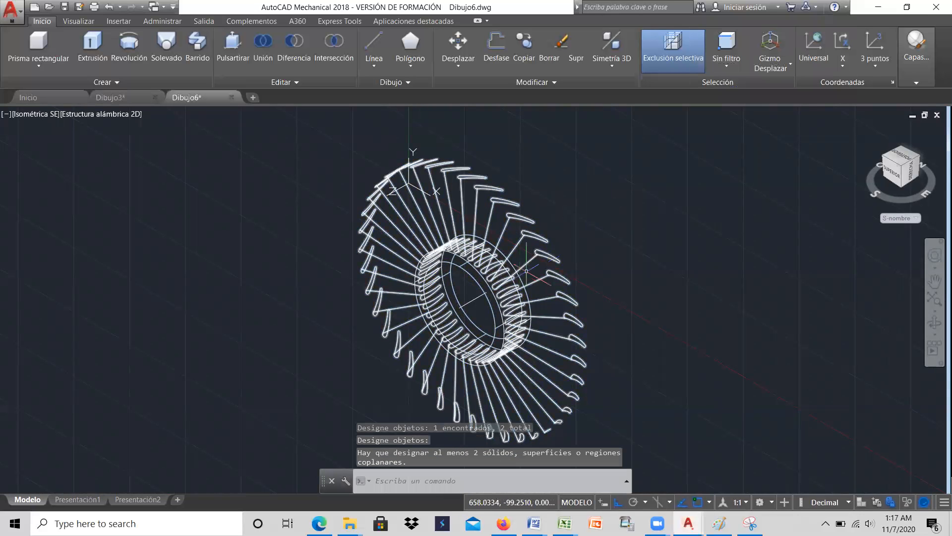
Apply the Realista visual style and try again to unite the blade array with the hub ring
click(111, 114)
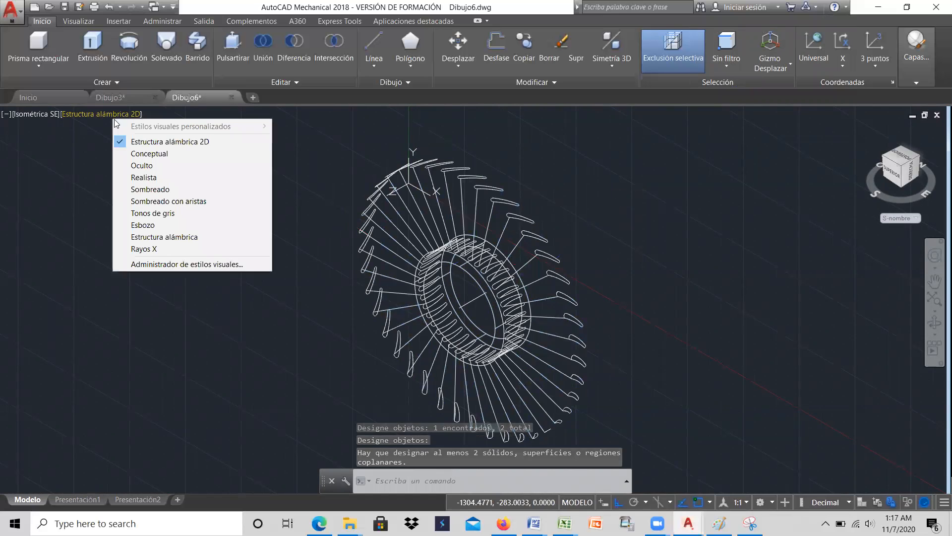
click(144, 178)
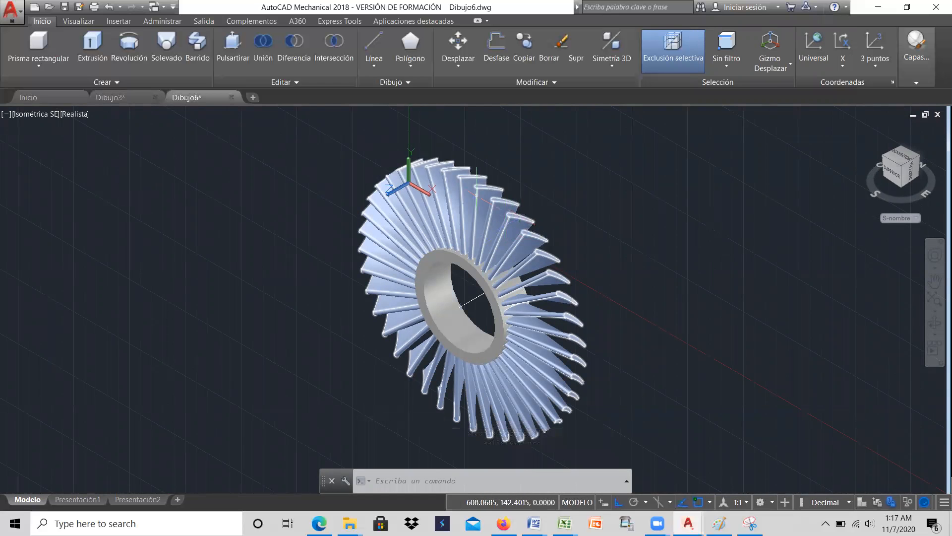
click(263, 42)
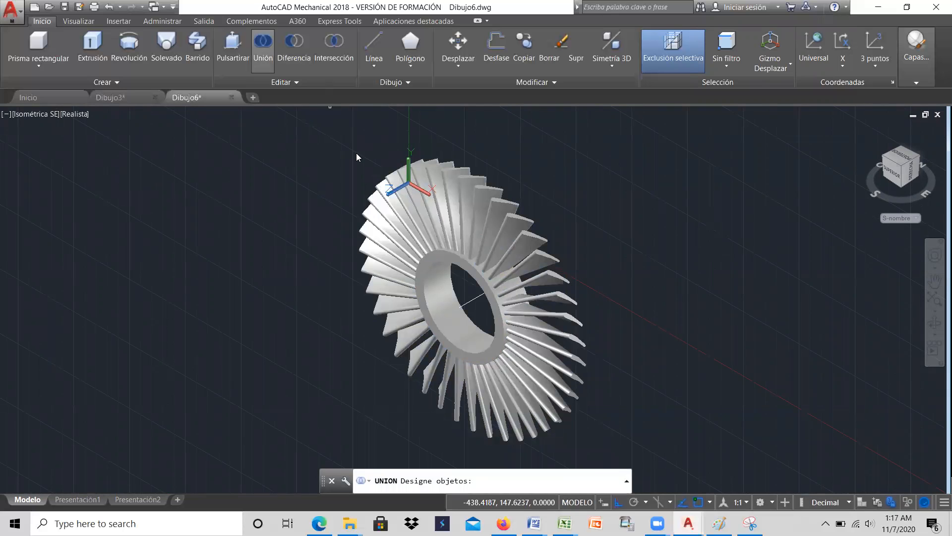
click(492, 189)
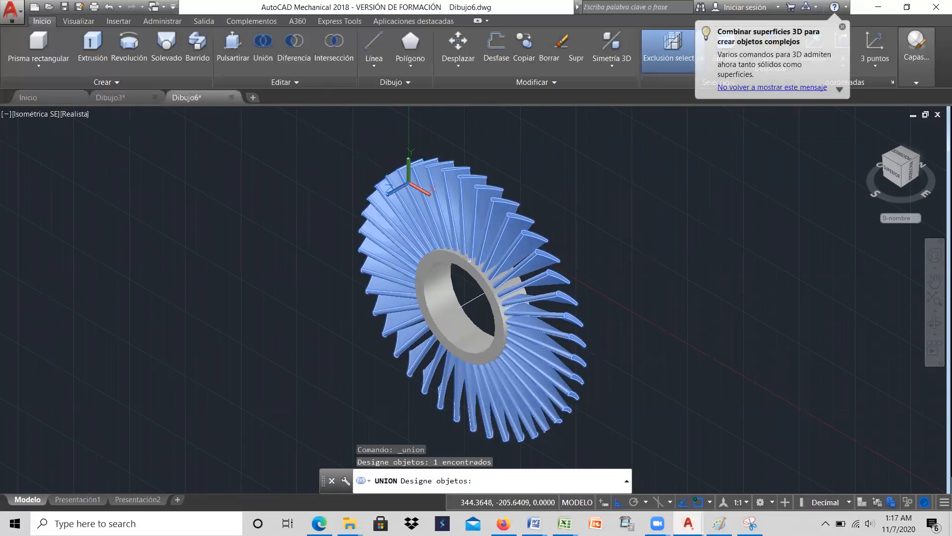
click(470, 262)
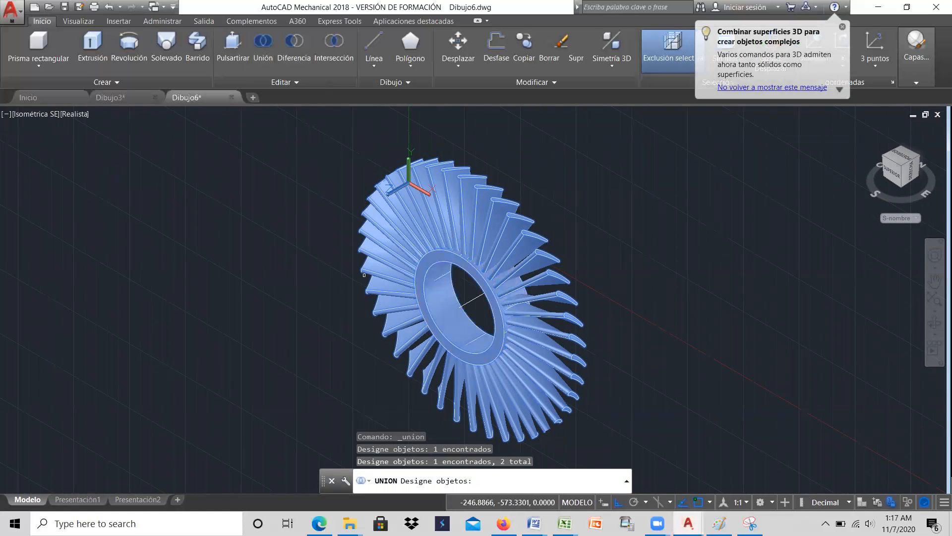
key(Return)
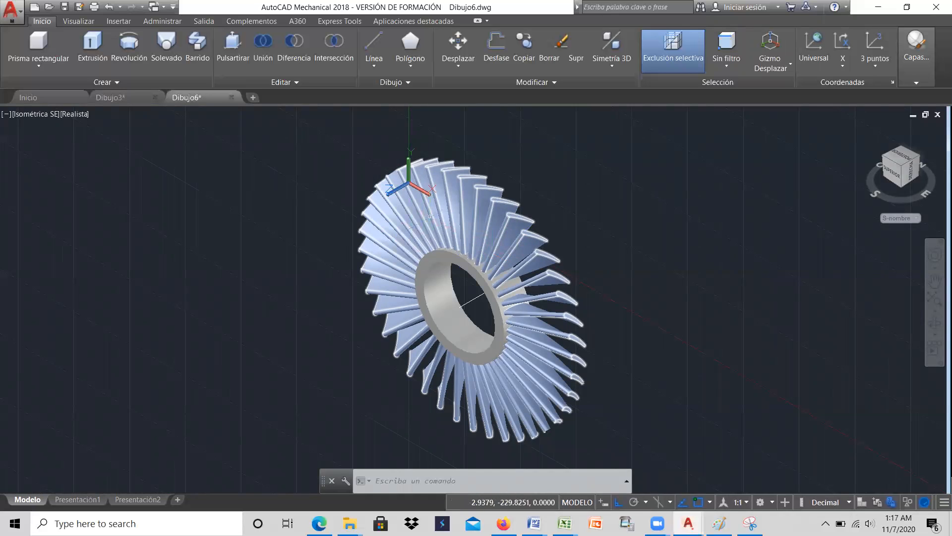
Inspect the bladed rotor from several angles with a 3D orbit, and return to the Isométrica SE view
click(564, 82)
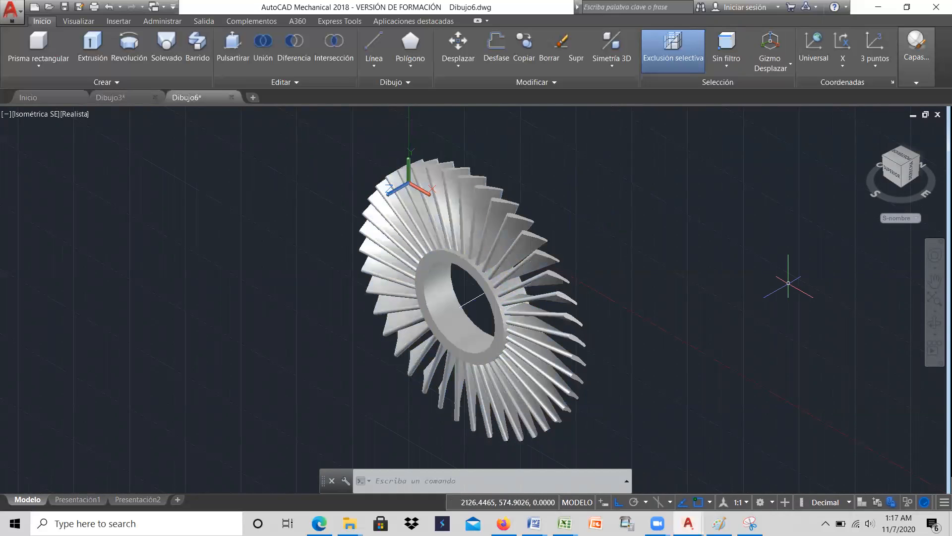
drag(606, 296, 567, 286)
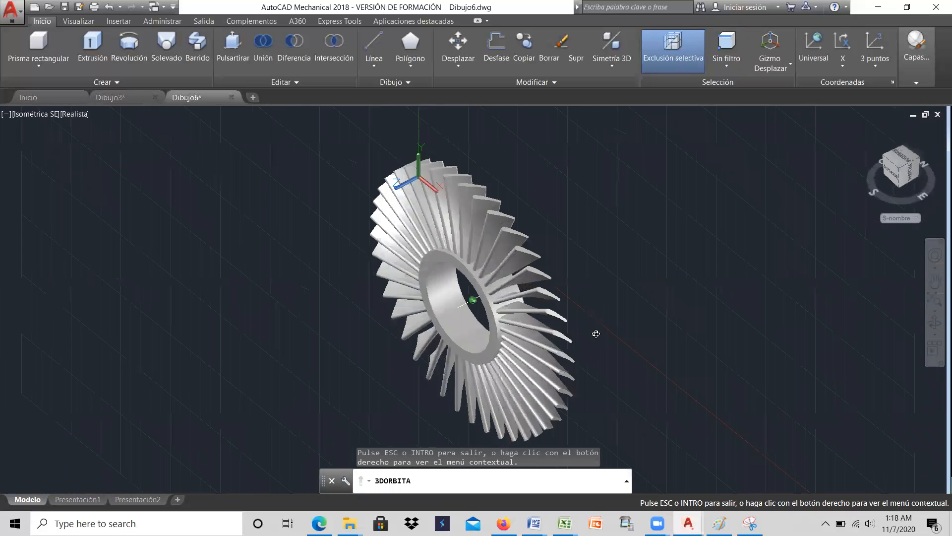
drag(586, 296, 613, 289)
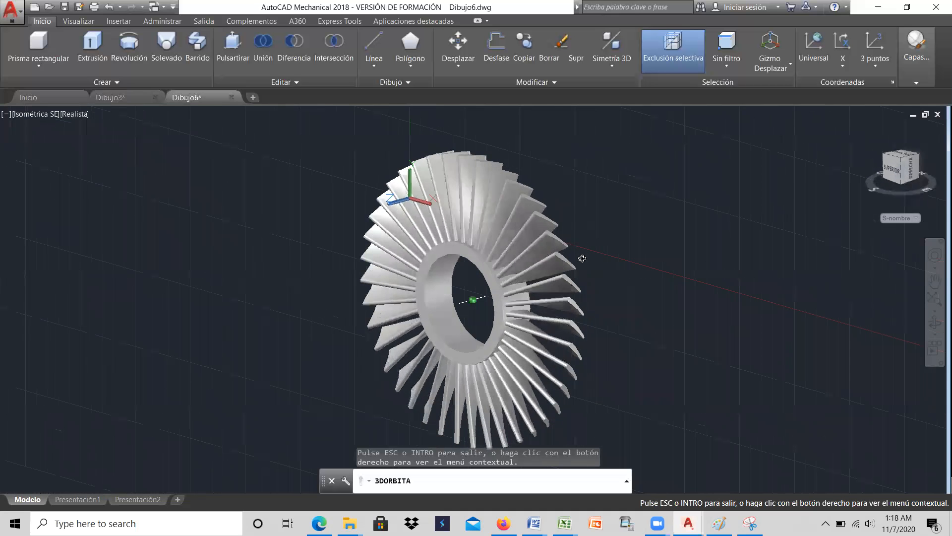
drag(582, 258, 586, 281)
drag(381, 260, 545, 218)
right_click(544, 218)
click(569, 224)
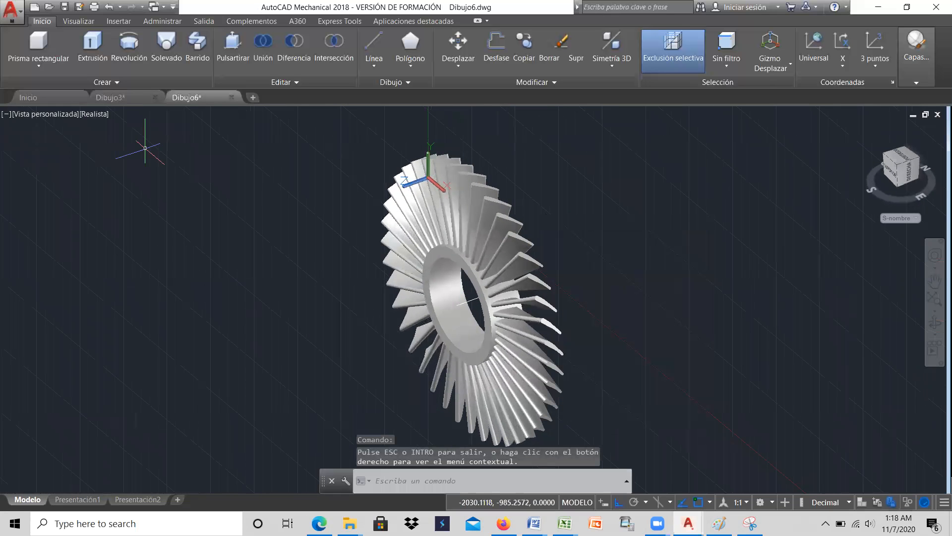
click(54, 117)
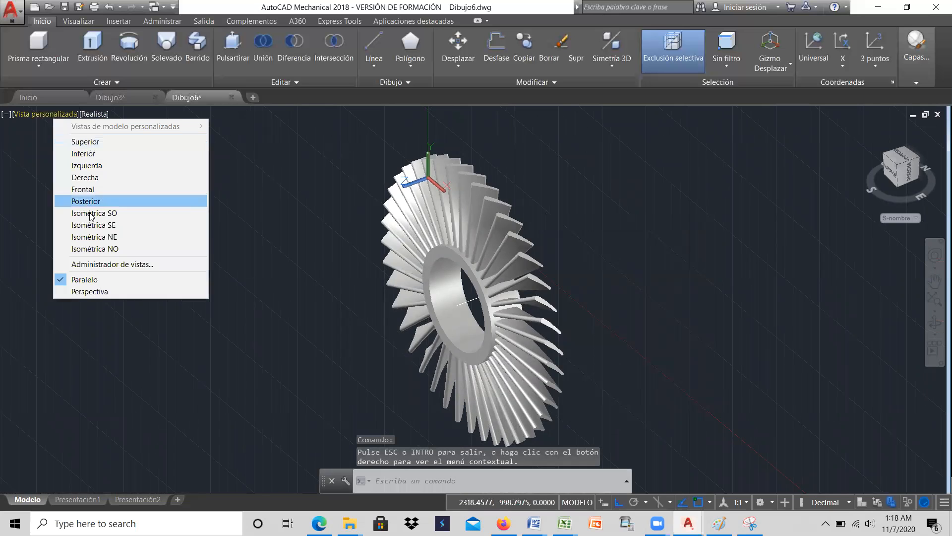
click(98, 226)
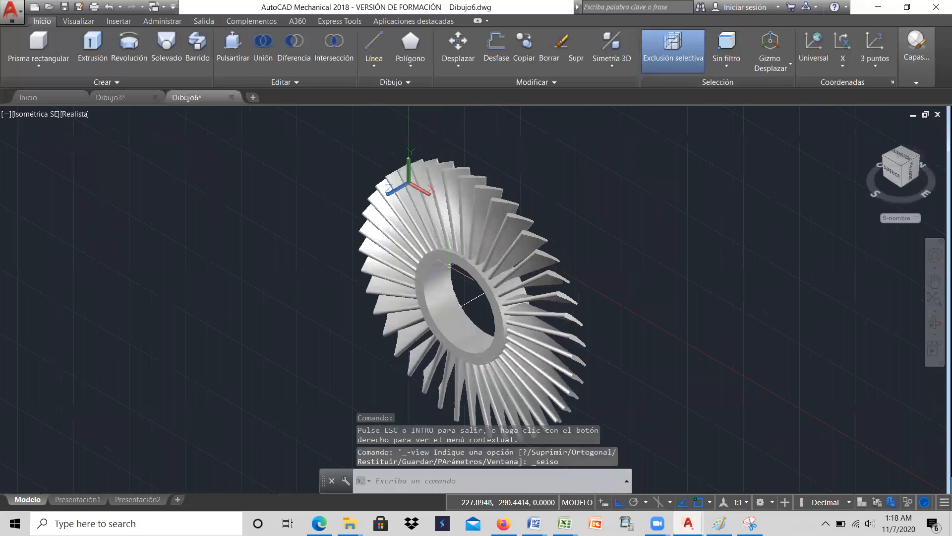